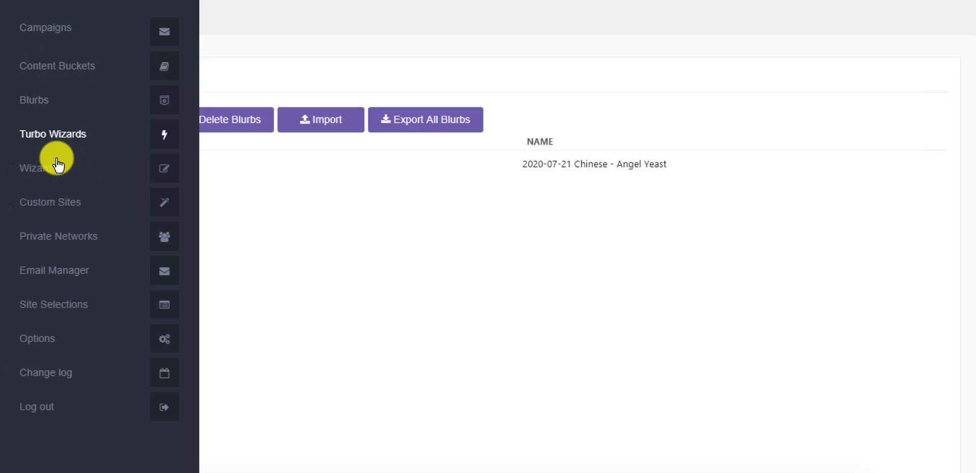
click(63, 142)
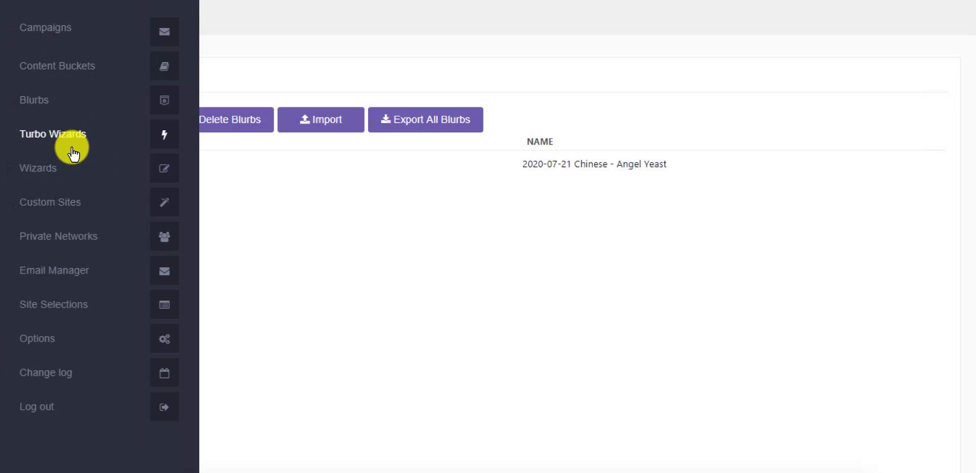
mouse_move(15, 127)
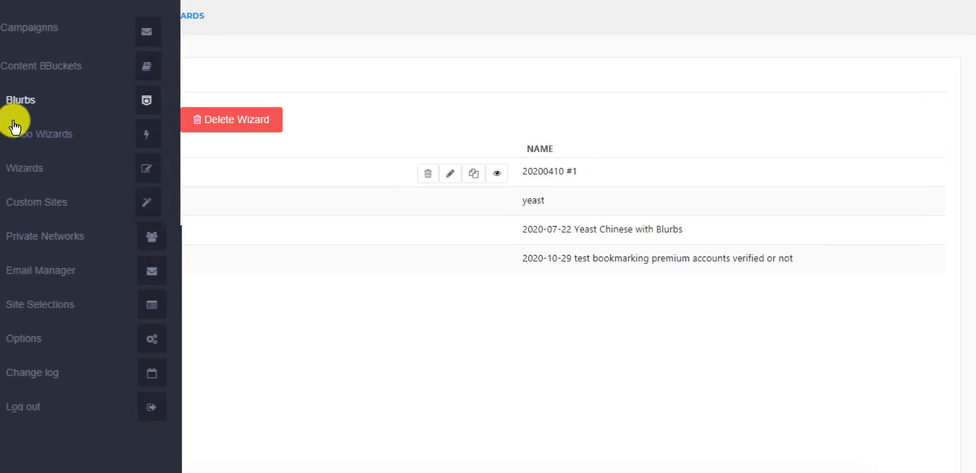
click(44, 170)
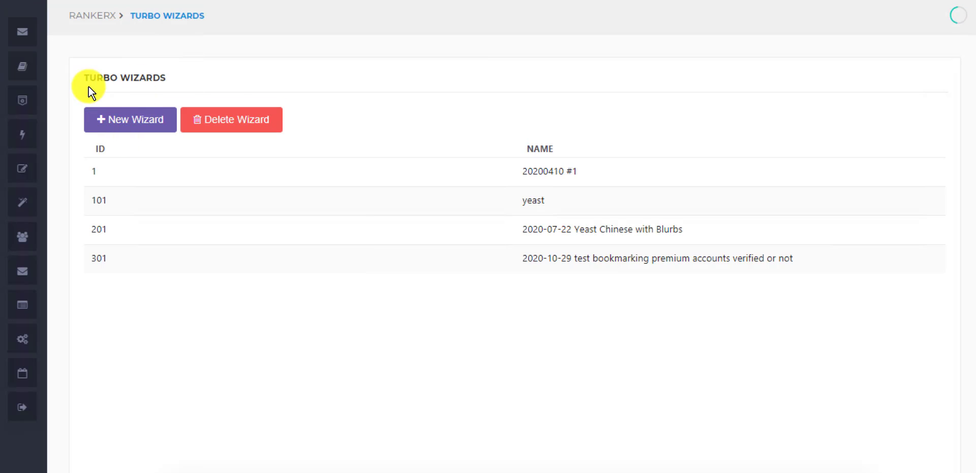
mouse_move(35, 82)
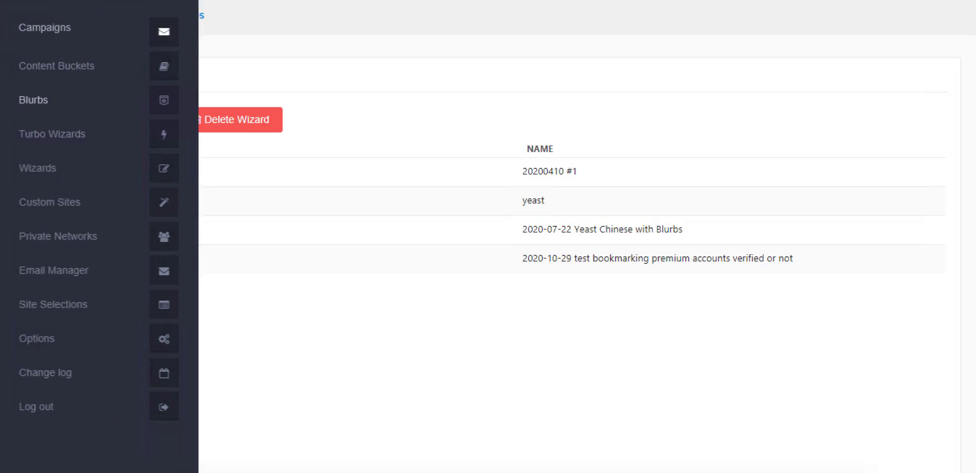
click(119, 103)
mouse_move(8, 10)
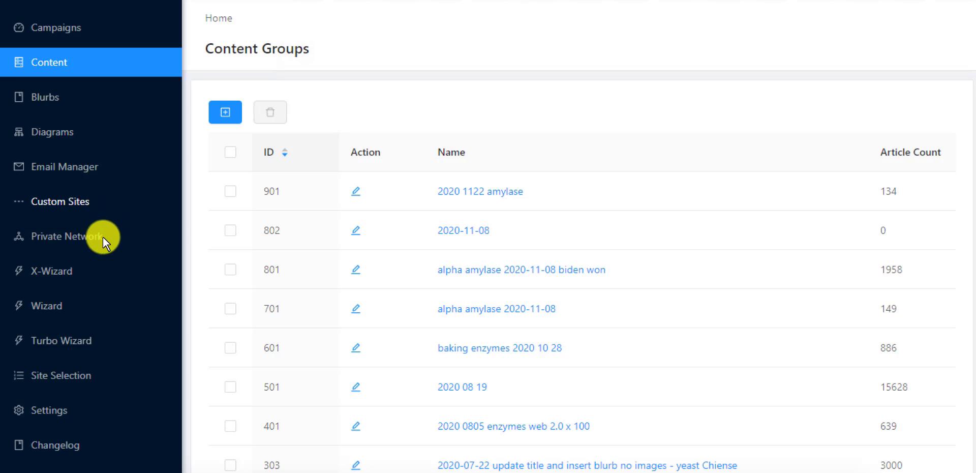
click(70, 276)
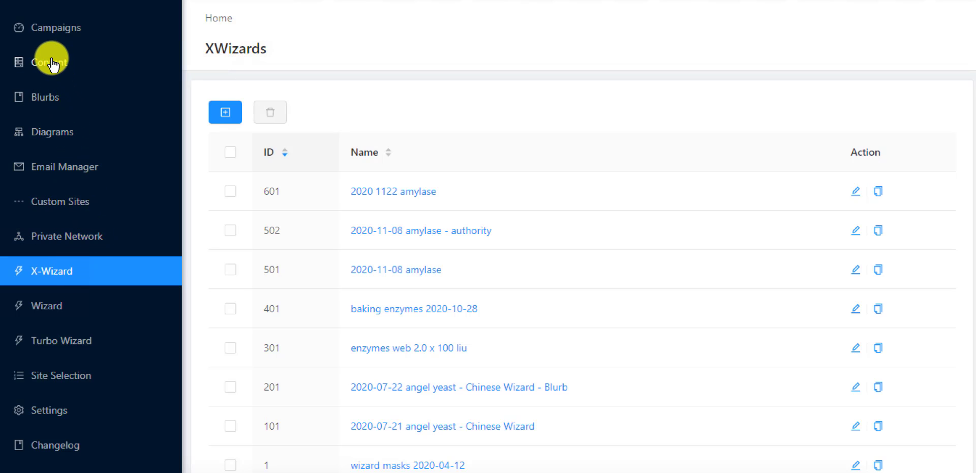
- Create a new content group named New Year 2021
click(83, 76)
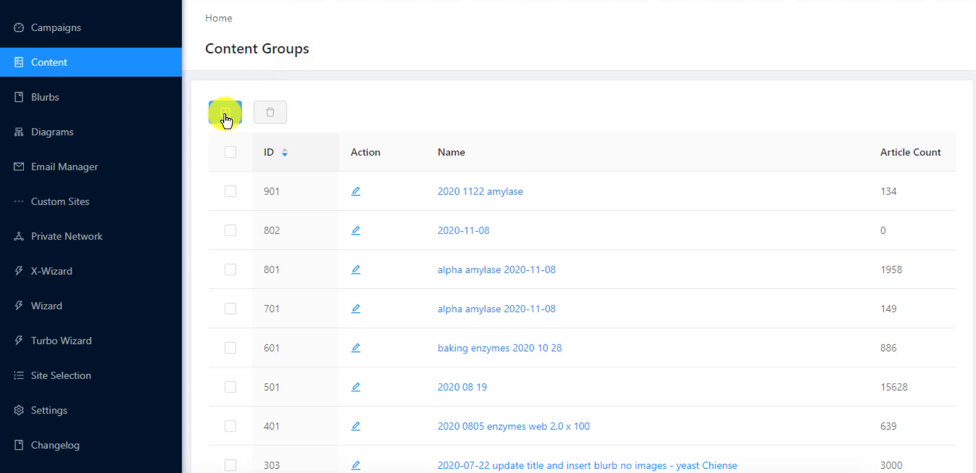
click(224, 114)
click(452, 99)
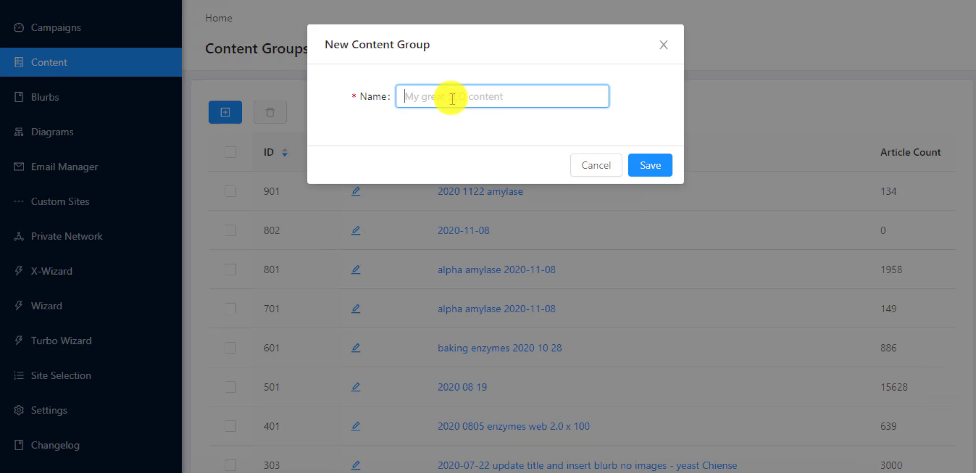
text(New Year 2021)
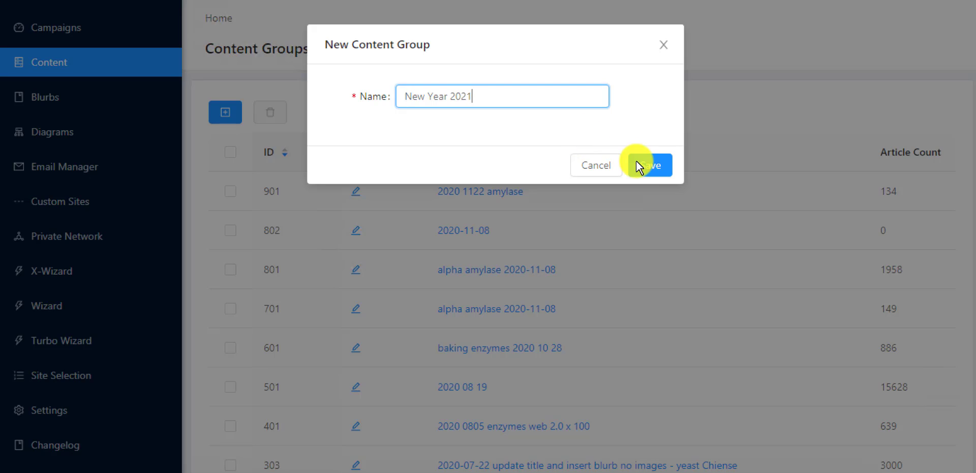
click(659, 171)
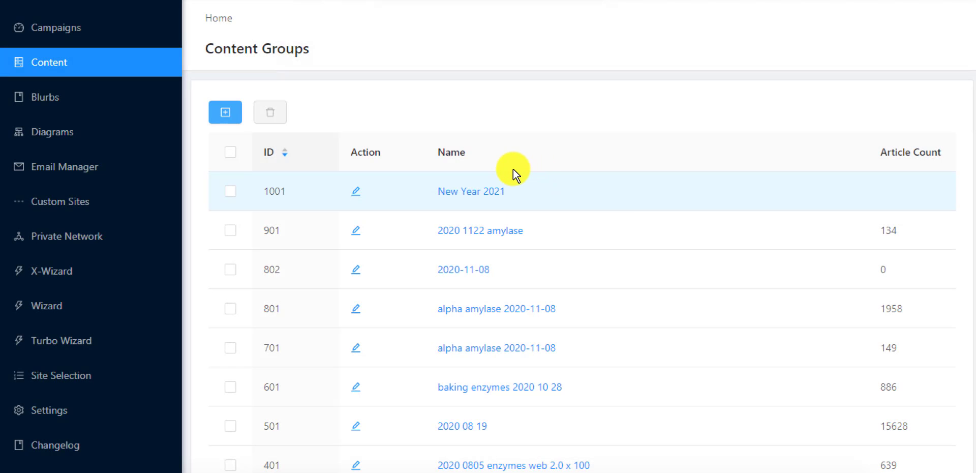
- Upload the zipped articles file from the content_cache subfolder into the New Year 2021 content group and close the import dialog
click(493, 196)
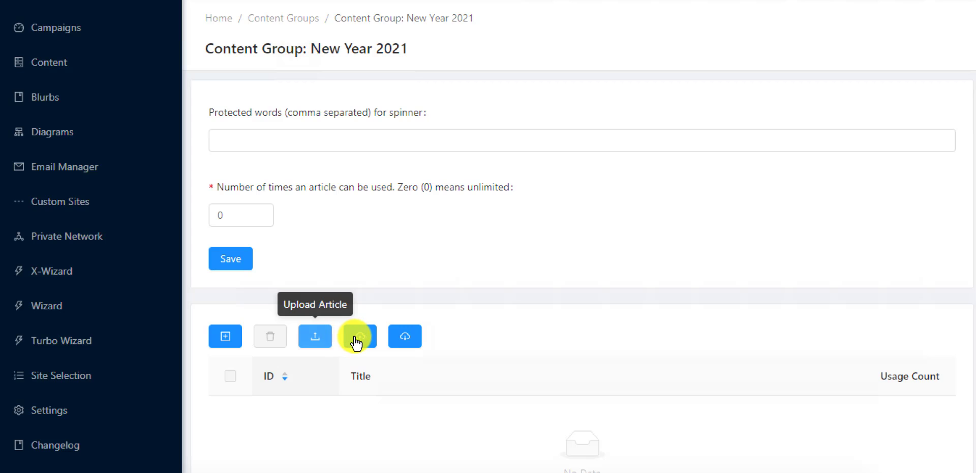
click(316, 337)
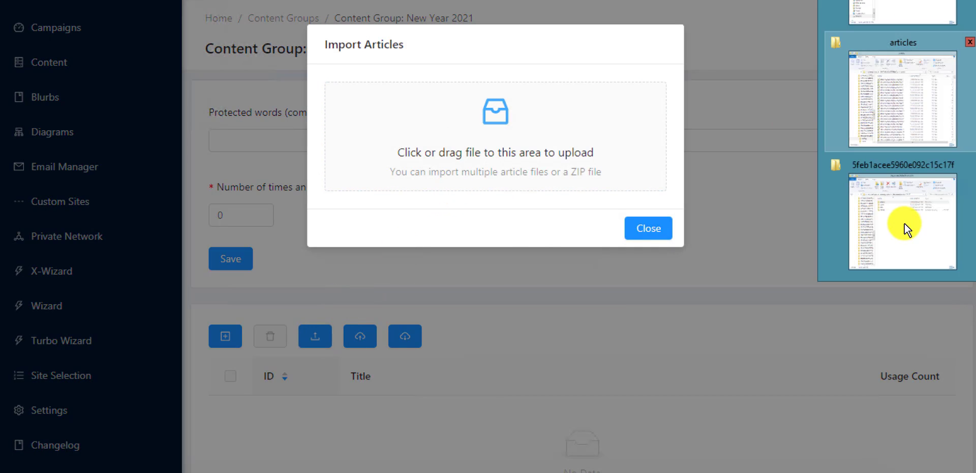
click(904, 224)
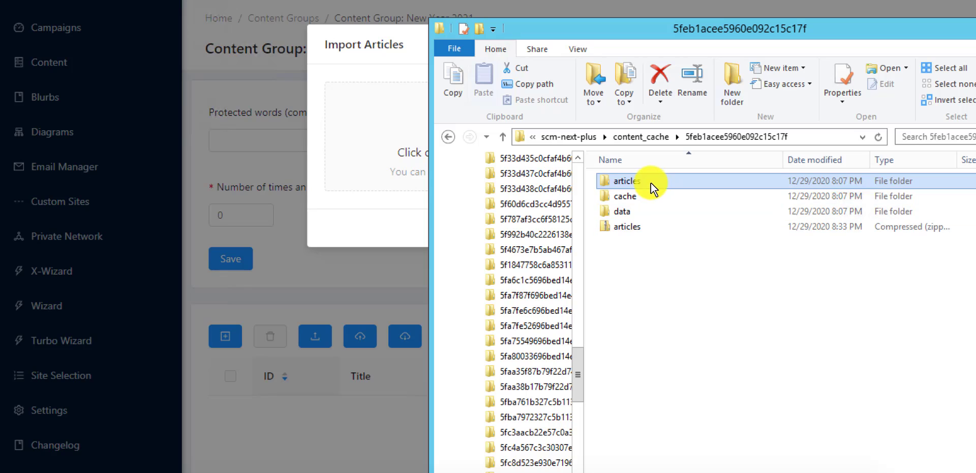
click(660, 226)
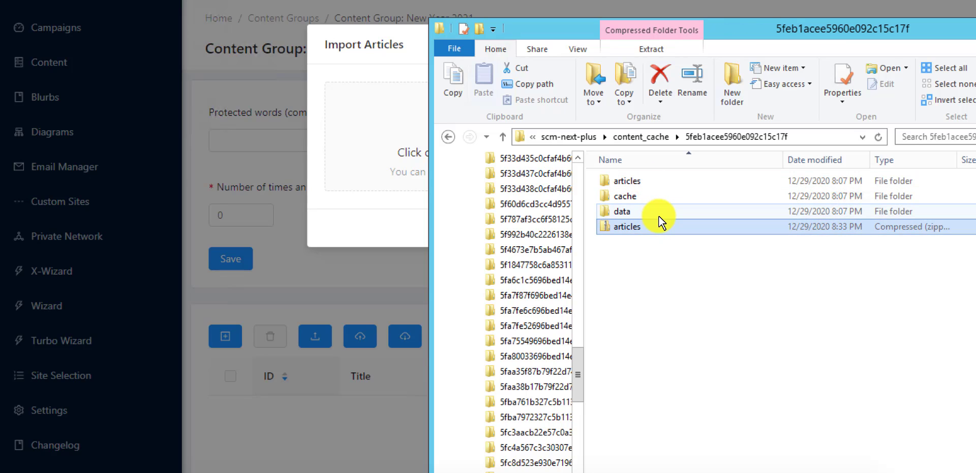
mouse_move(659, 216)
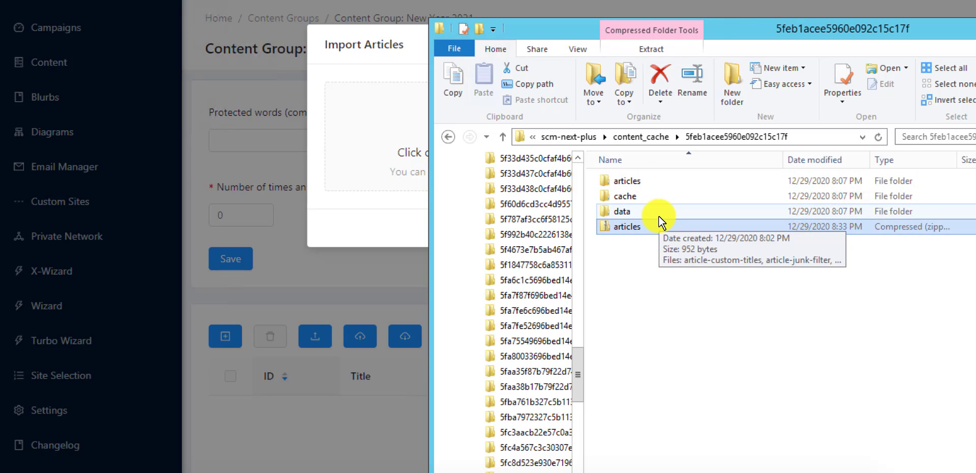
drag(565, 234, 361, 161)
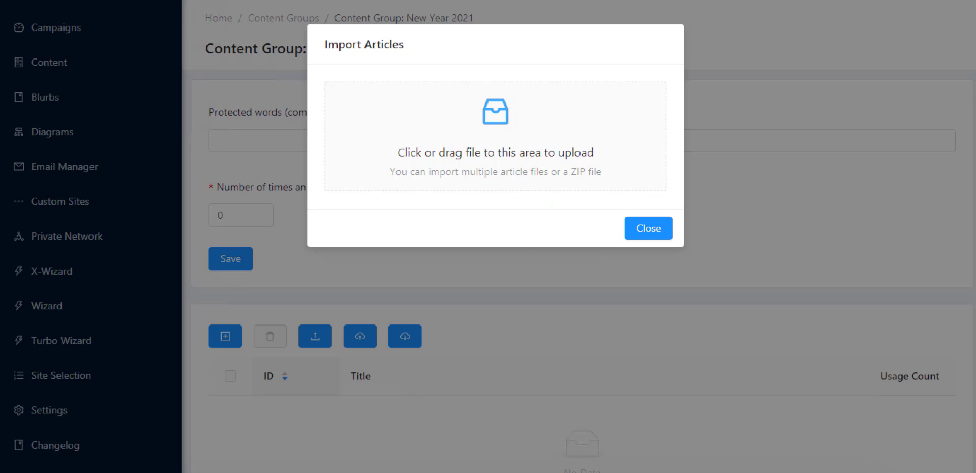
click(898, 239)
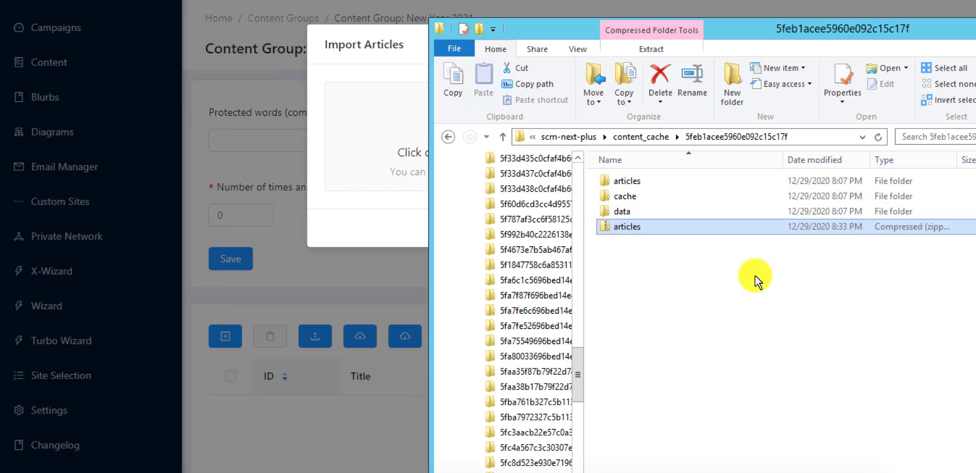
click(718, 269)
drag(621, 225, 375, 155)
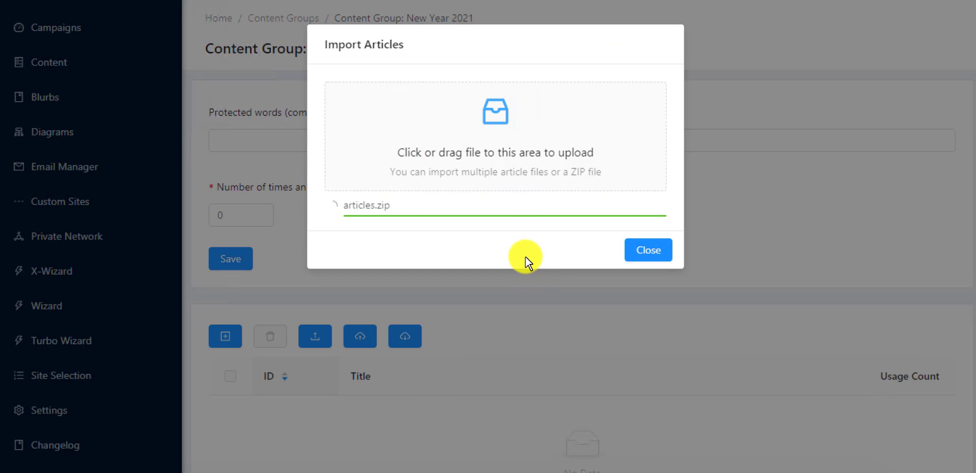
click(641, 252)
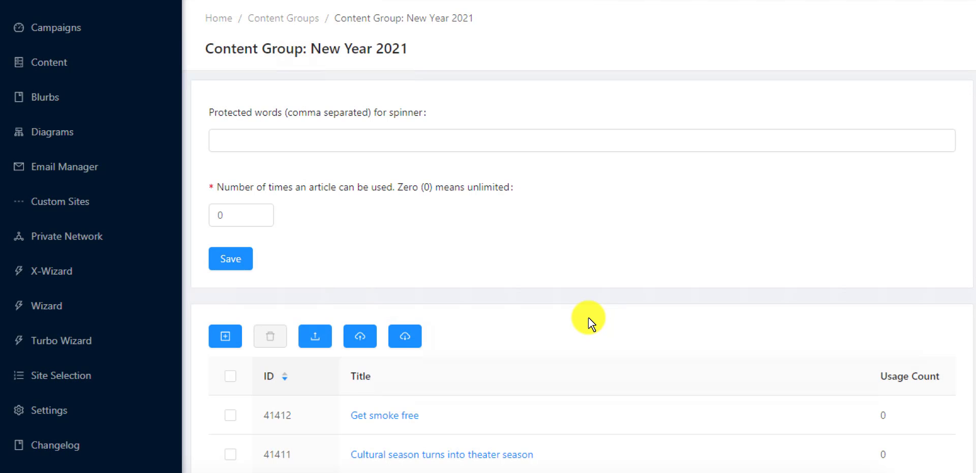
- Look through the titles of the articles imported into the New Year 2021 content group
scroll(587, 317, down, 3)
scroll(588, 316, down, 3)
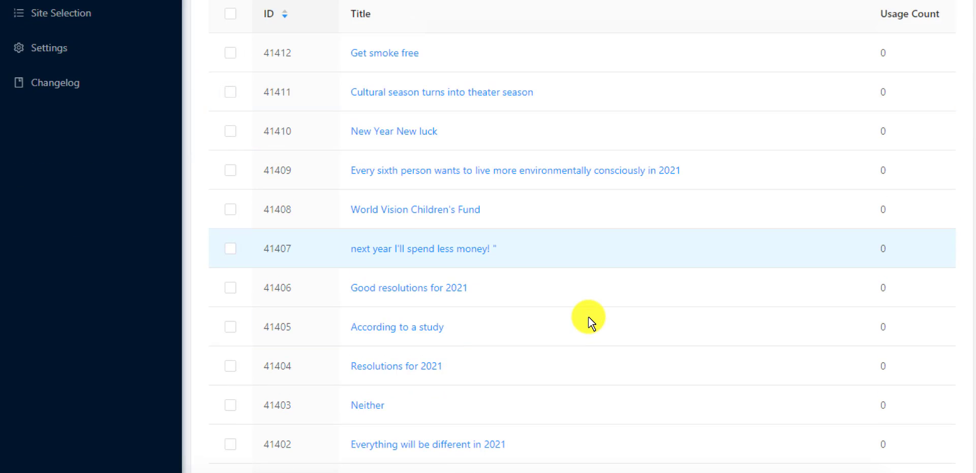
scroll(587, 317, down, 3)
scroll(572, 309, up, 6)
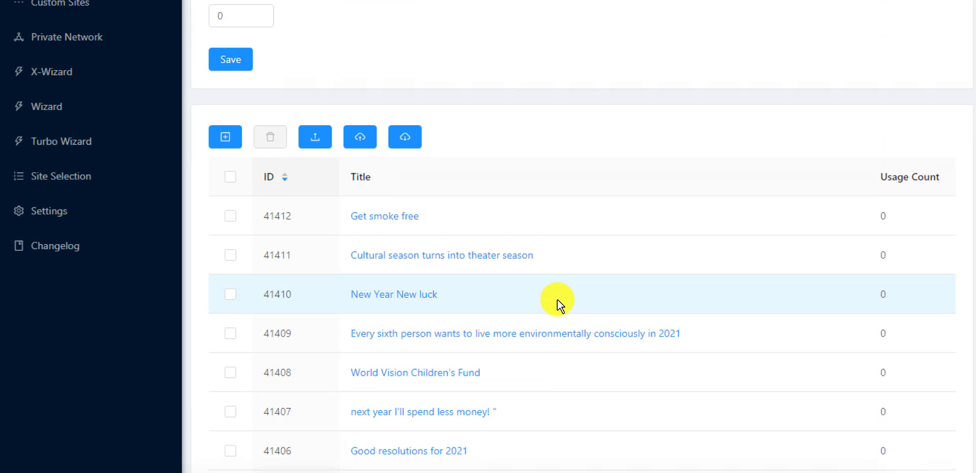
scroll(557, 301, down, 6)
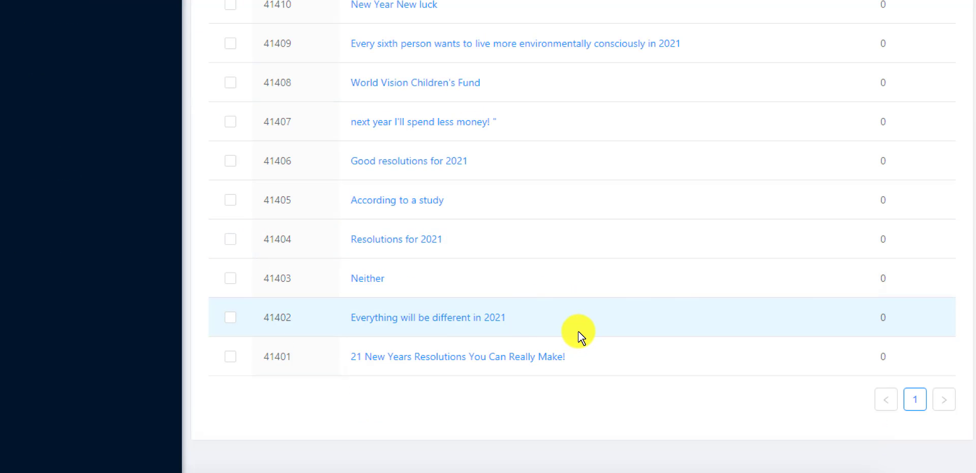
scroll(581, 336, up, 6)
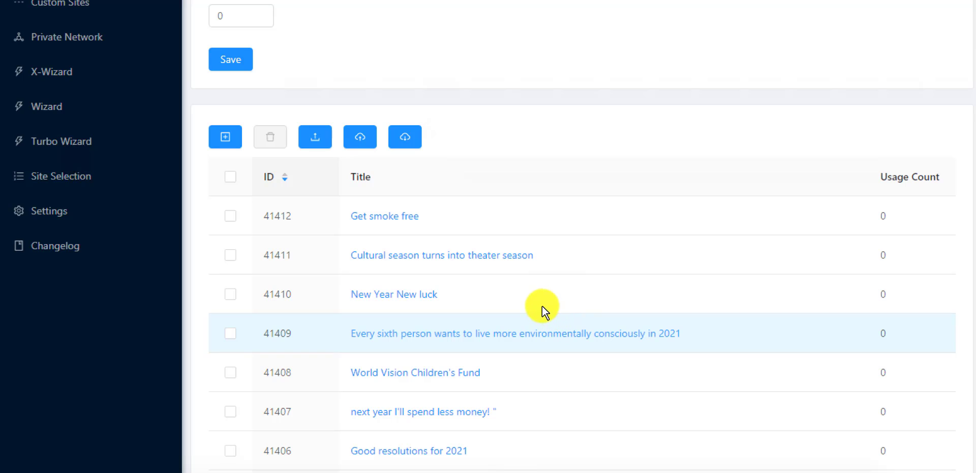
scroll(540, 305, up, 3)
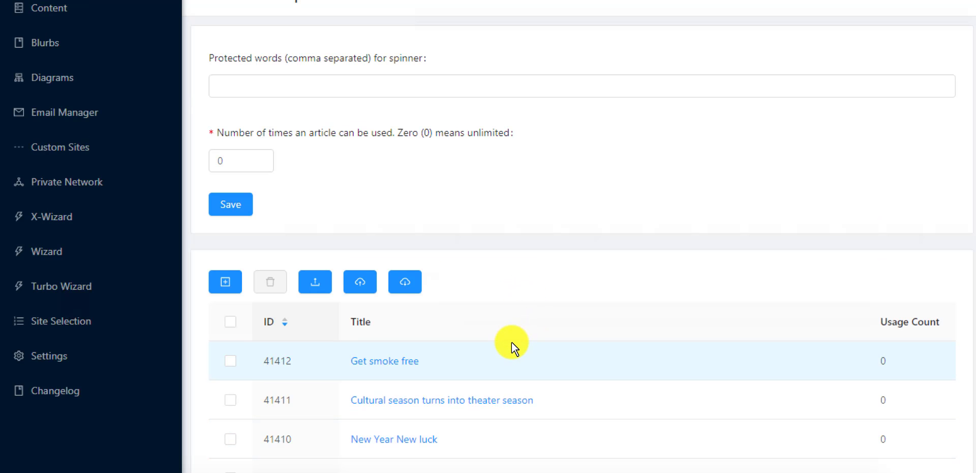
scroll(511, 341, down, 3)
scroll(509, 339, up, 4)
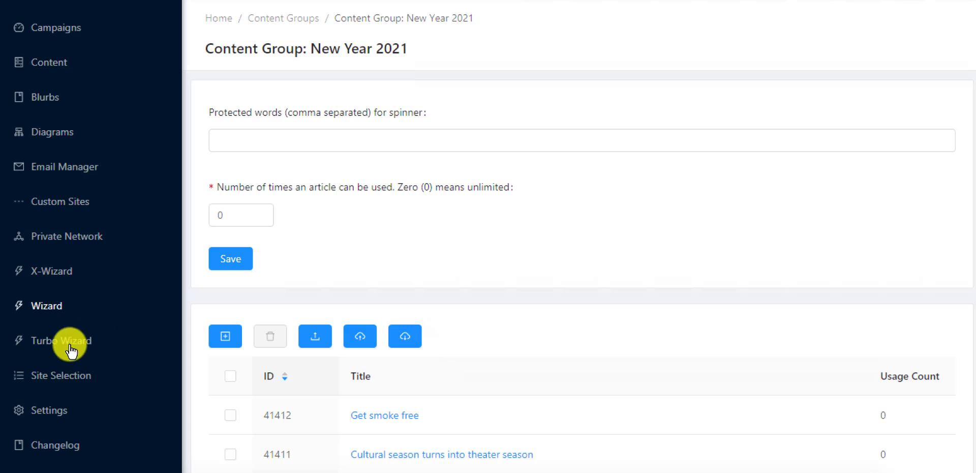
- Start a new X-Wizard and name it Demo 2021 Translated
click(53, 277)
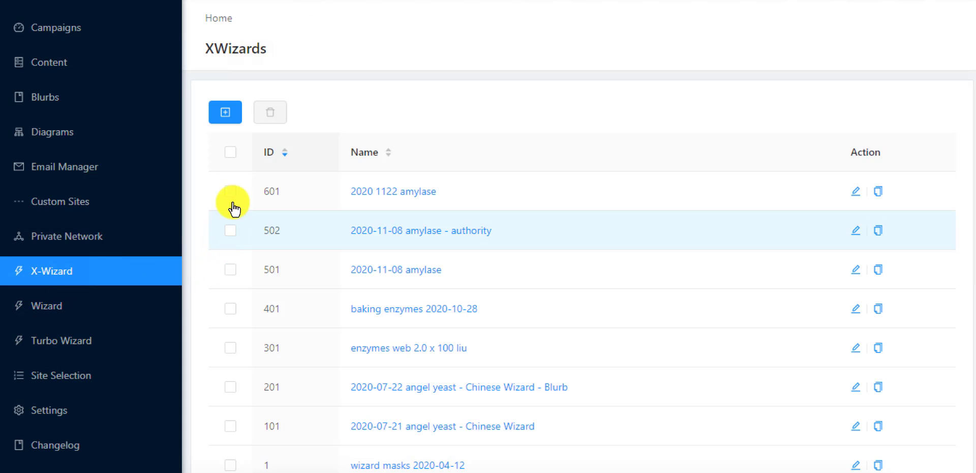
click(226, 118)
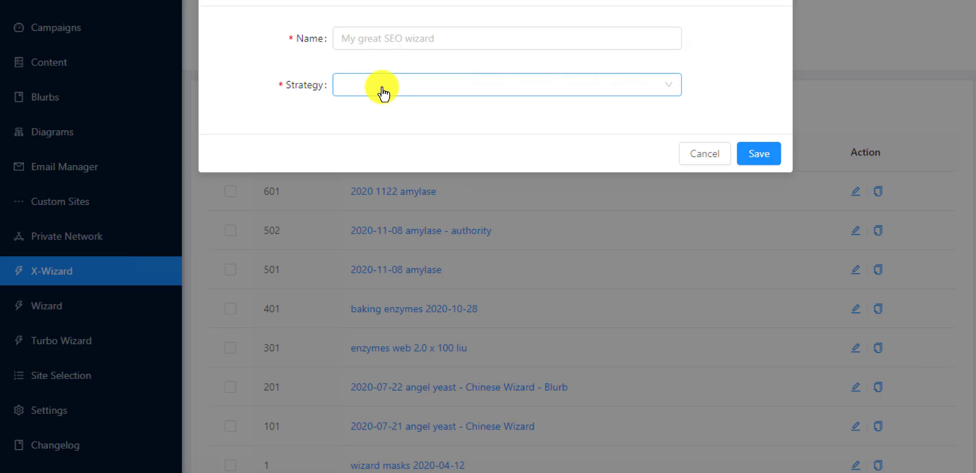
click(390, 43)
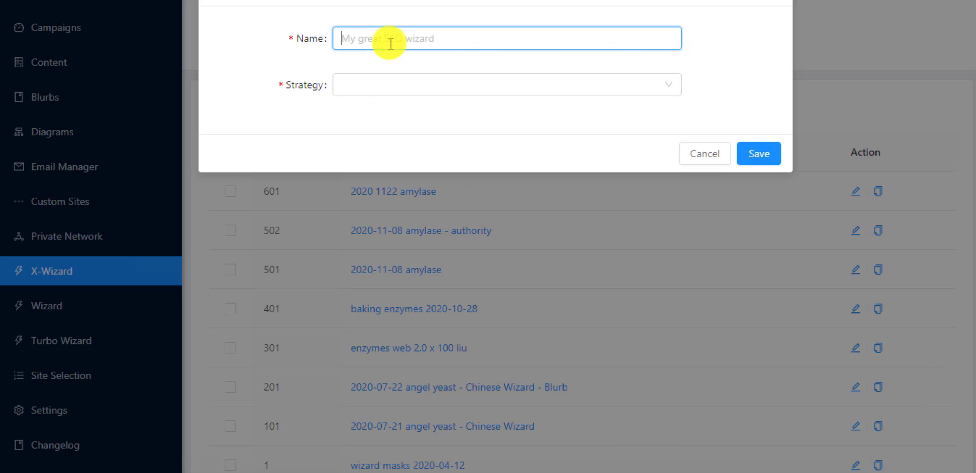
text(Demo 2021 Translated)
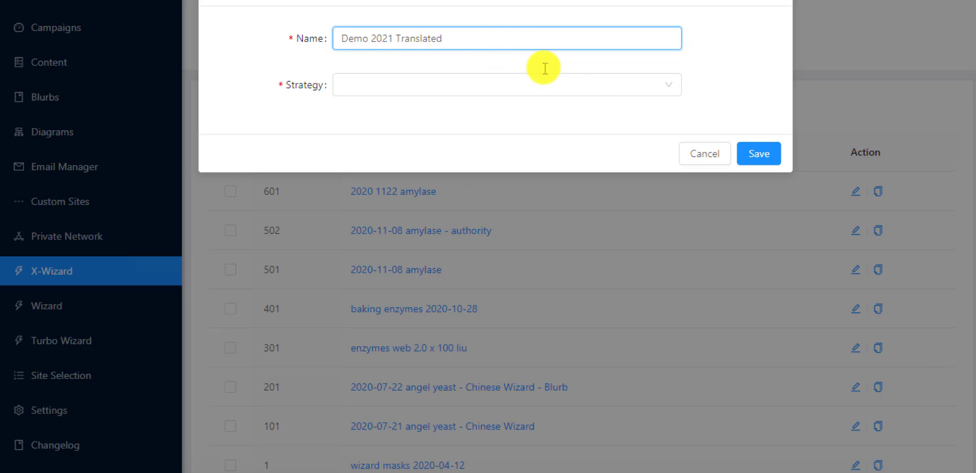
- Preview the Blog All About It and Social Waiting Around strategies for the new wizard
click(582, 102)
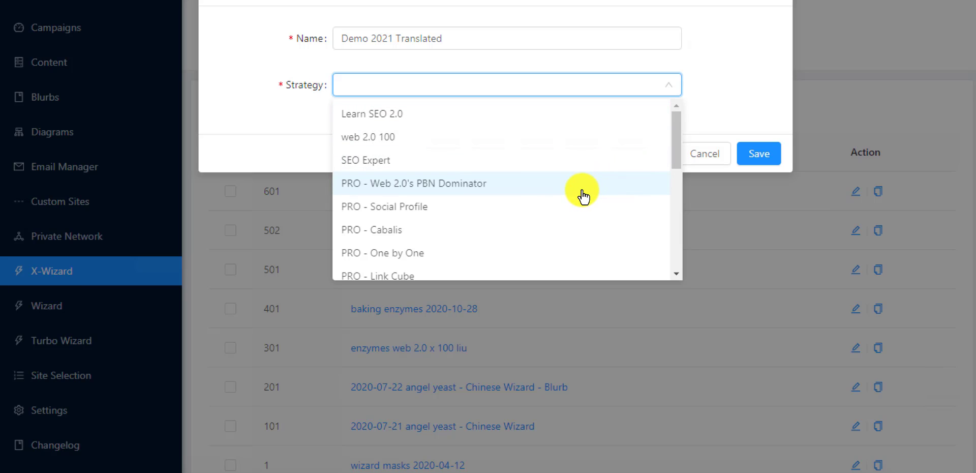
scroll(582, 194, down, 5)
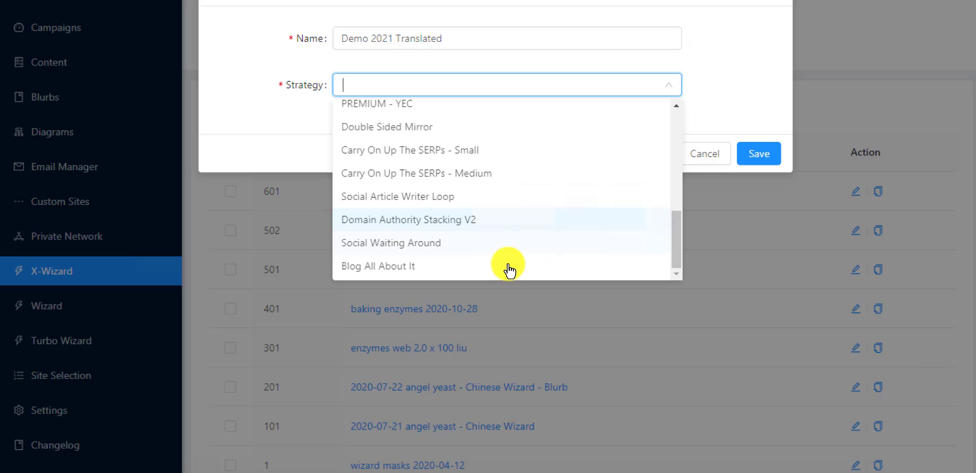
key(Return)
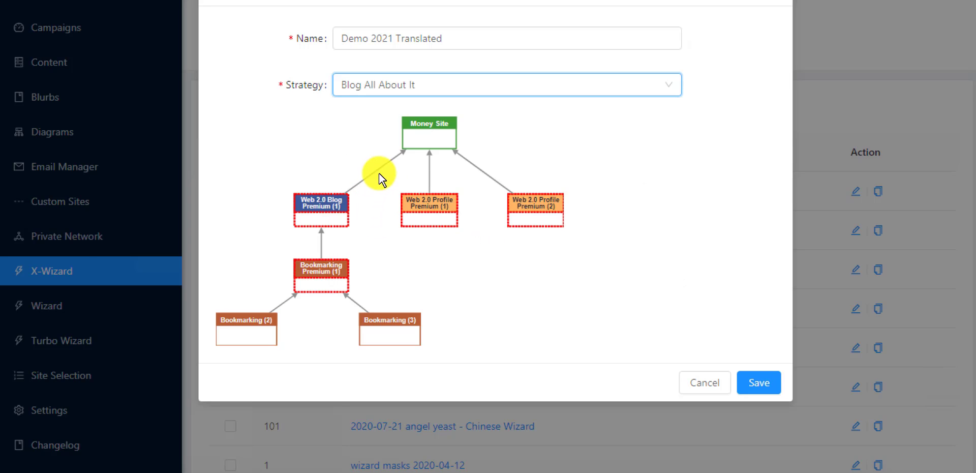
click(503, 87)
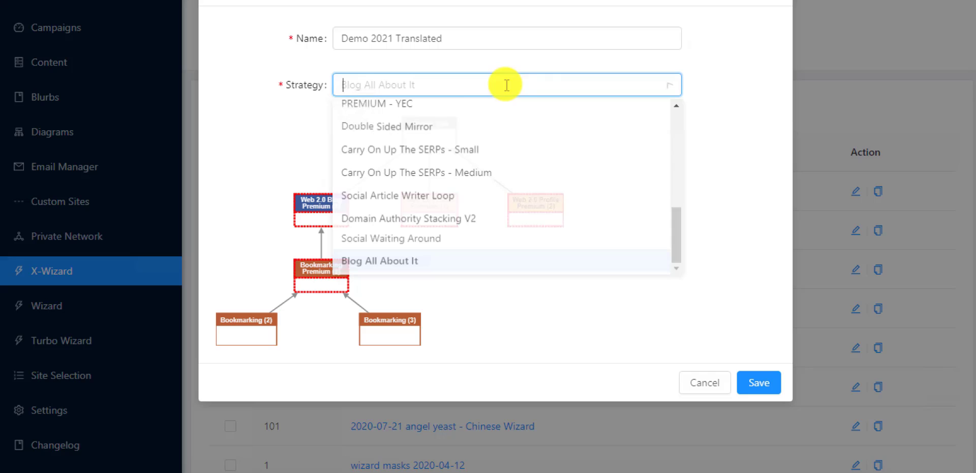
click(453, 240)
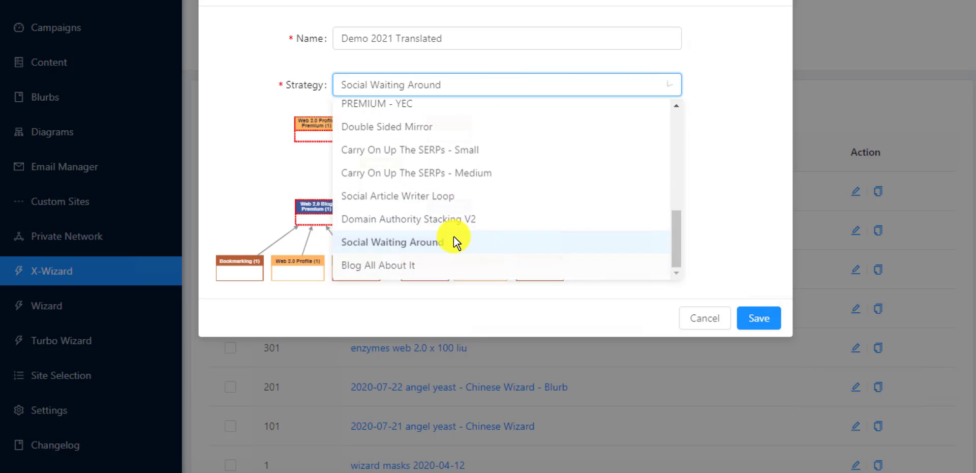
- Browse the strategy list and preview the SEO Pyramid Strategy and Infinite Loop Social Blog Network diagrams
click(487, 93)
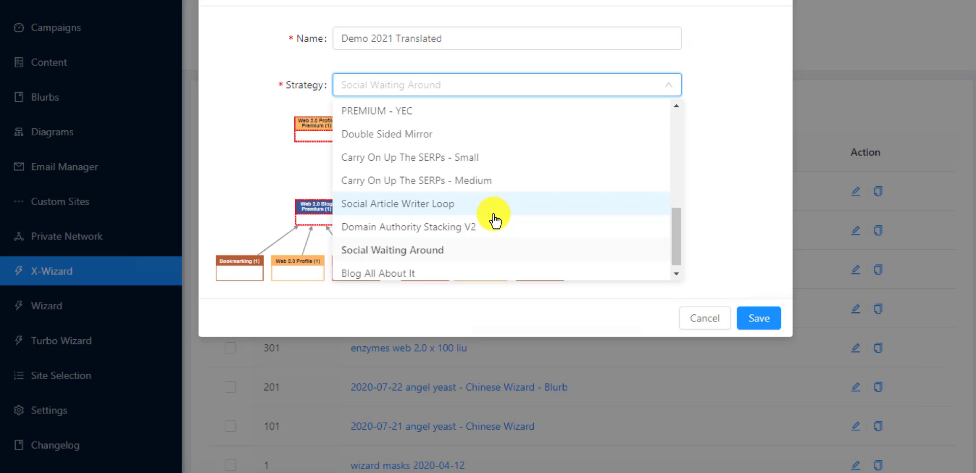
scroll(494, 219, up, 3)
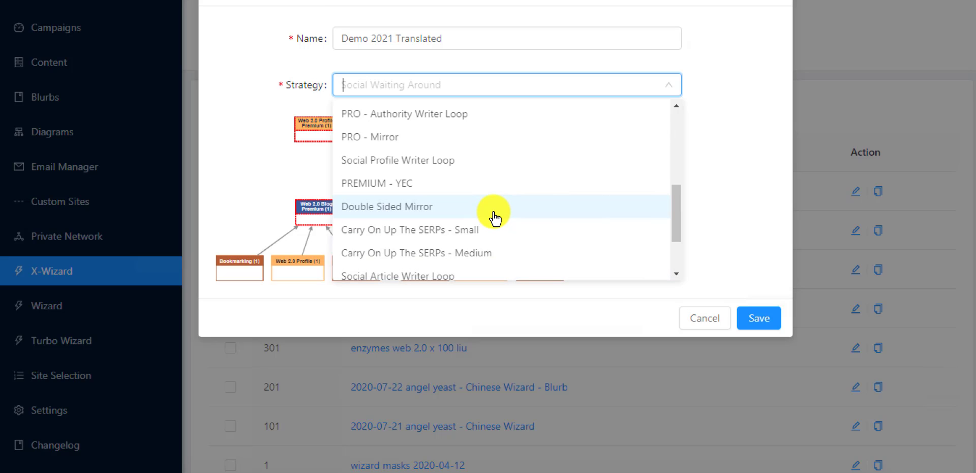
scroll(494, 218, up, 5)
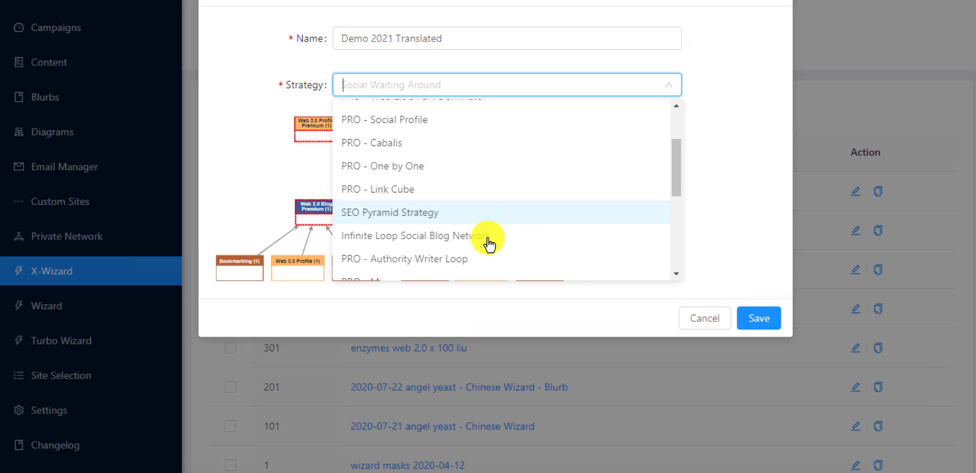
scroll(489, 244, down, 5)
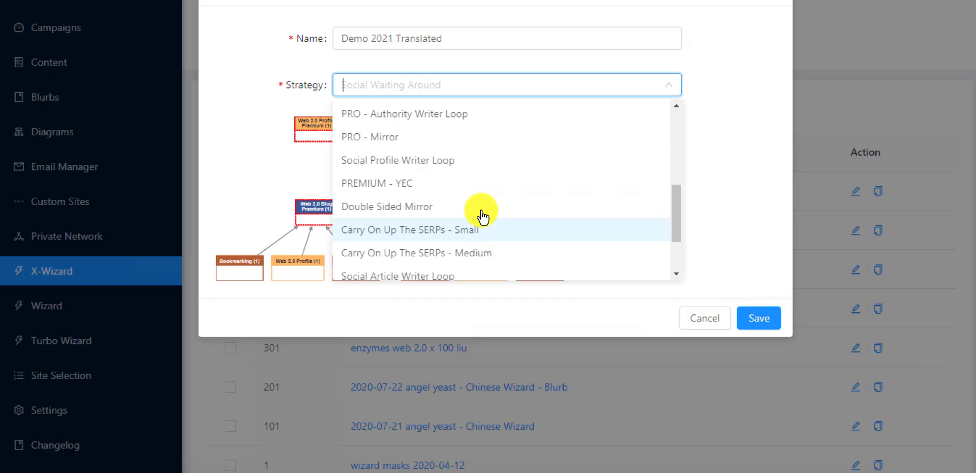
scroll(491, 214, down, 3)
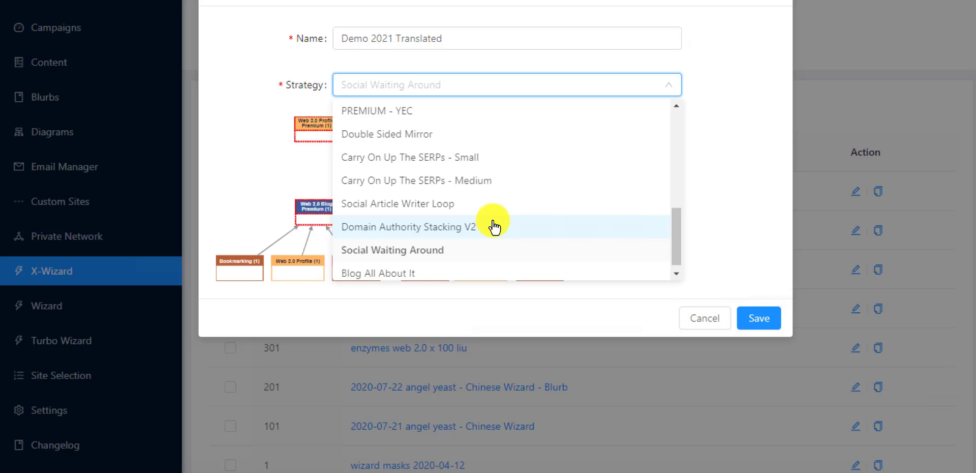
scroll(493, 228, up, 3)
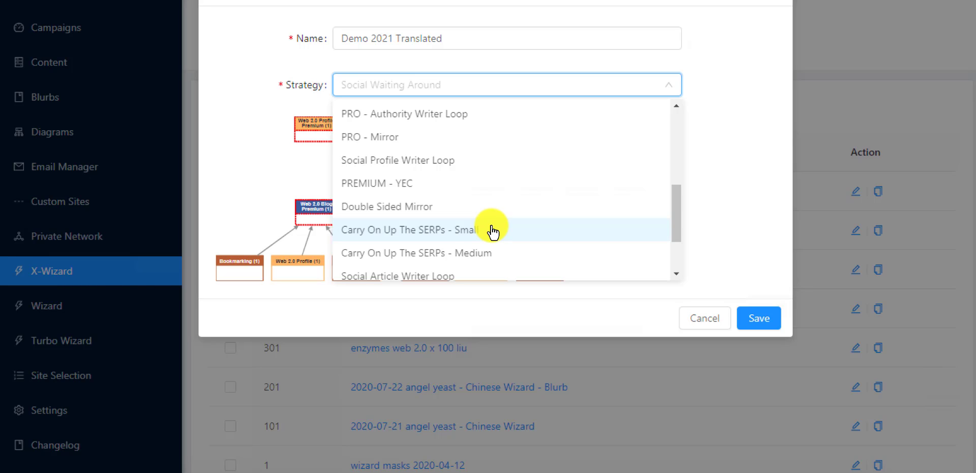
scroll(492, 229, up, 3)
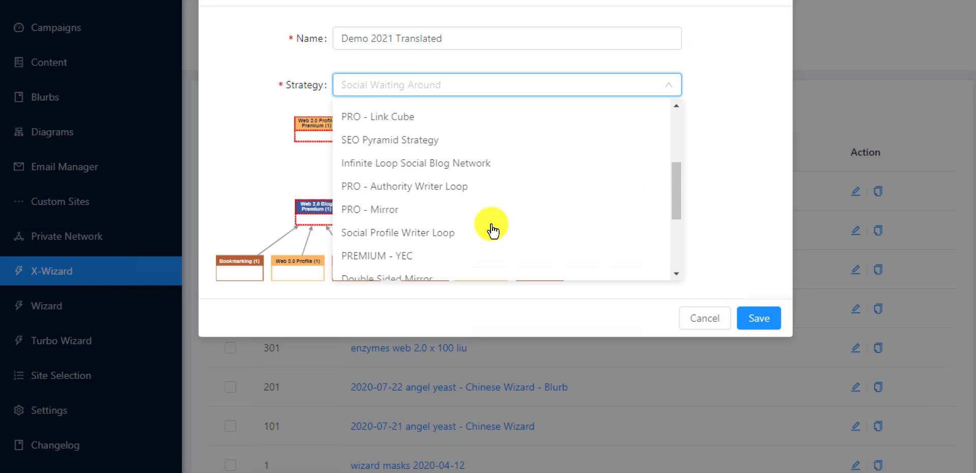
click(443, 140)
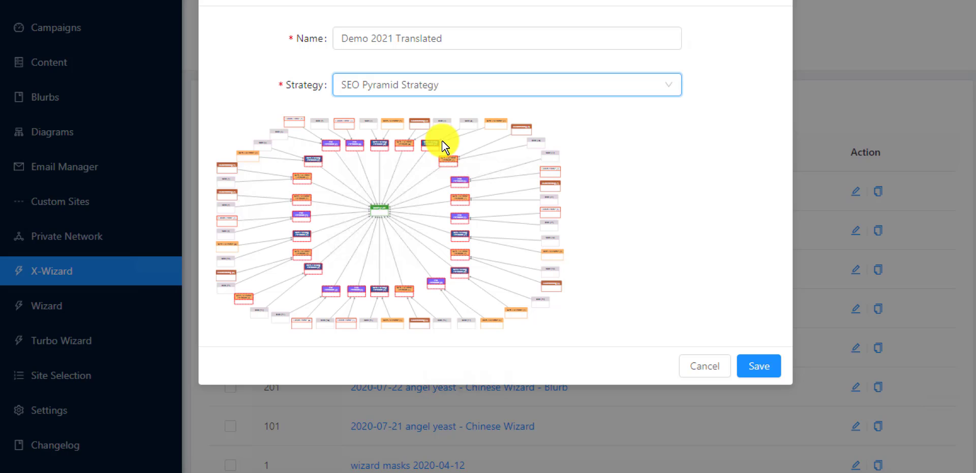
click(450, 93)
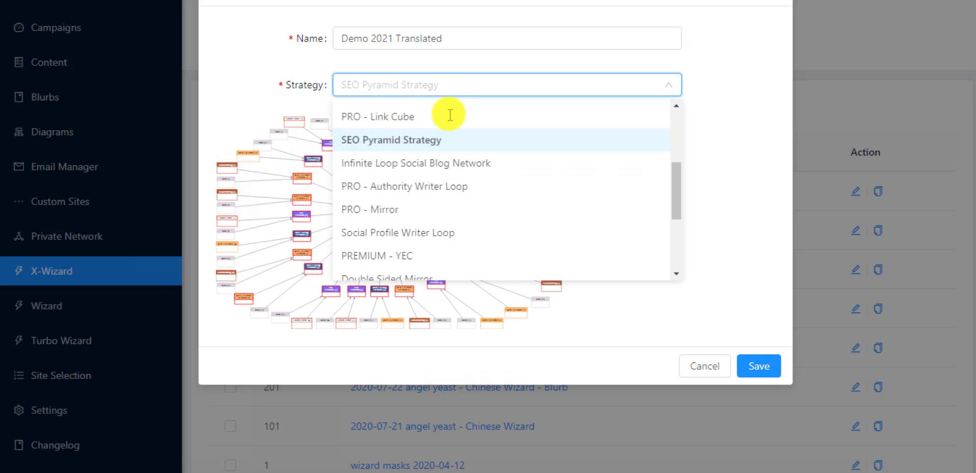
click(457, 164)
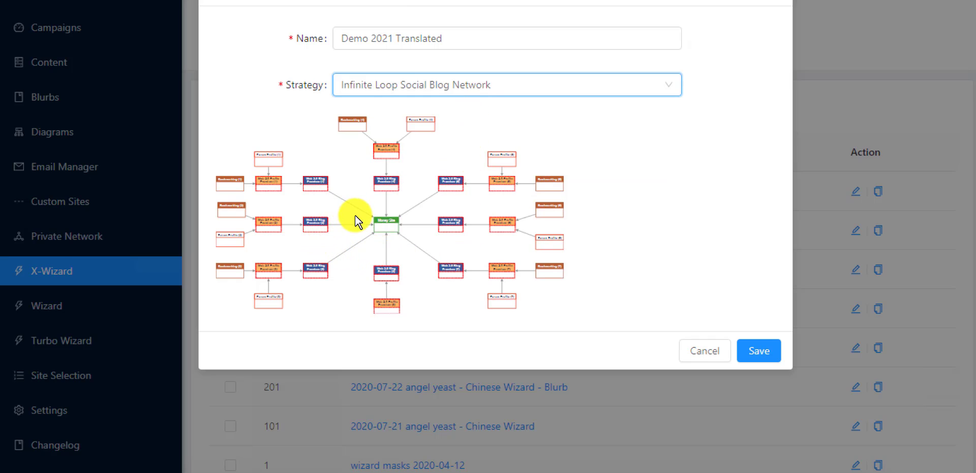
- Choose Blog All About It as the wizard's strategy and save the new wizard
click(439, 91)
scroll(476, 222, down, 3)
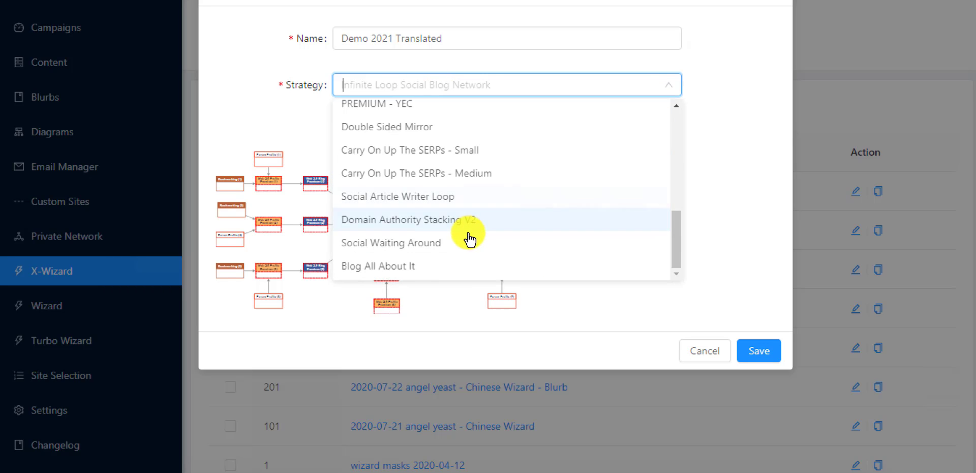
click(437, 267)
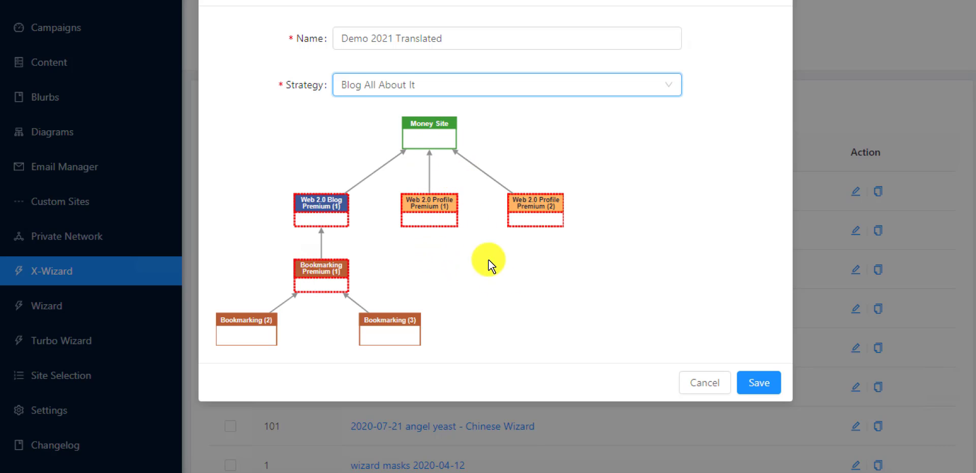
click(742, 391)
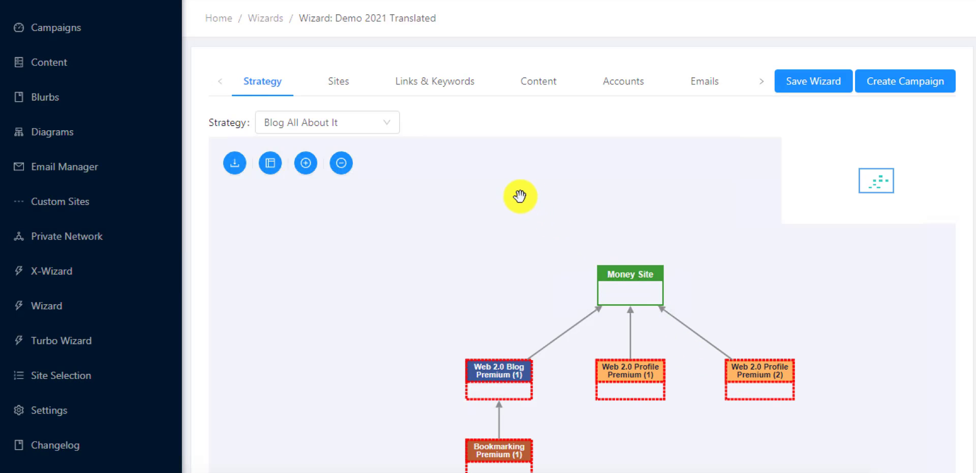
- Review the site selection options for Tiers 1 to 3 and compare them with the tiers in the strategy diagram
click(340, 91)
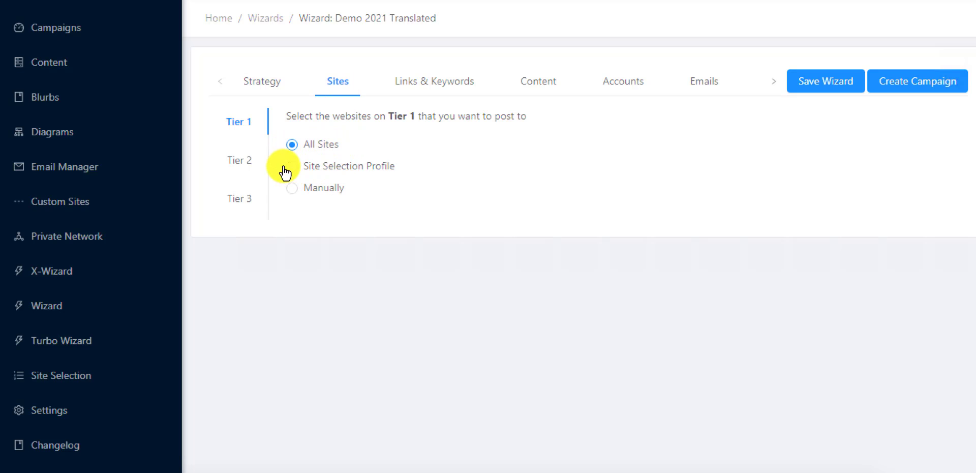
click(250, 168)
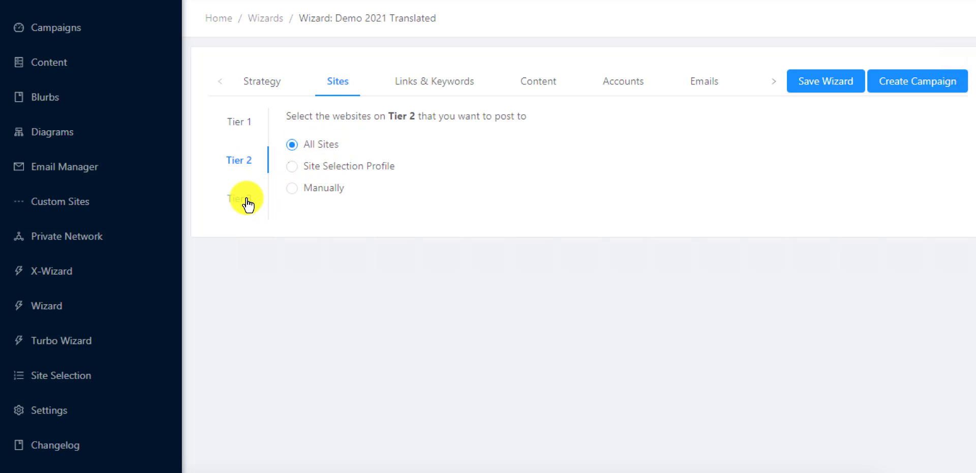
click(246, 201)
click(270, 84)
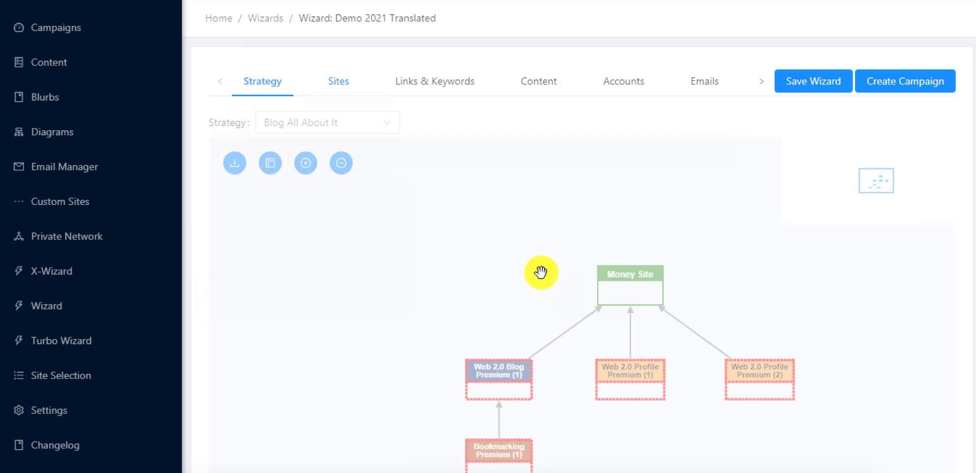
scroll(618, 327, down, 2)
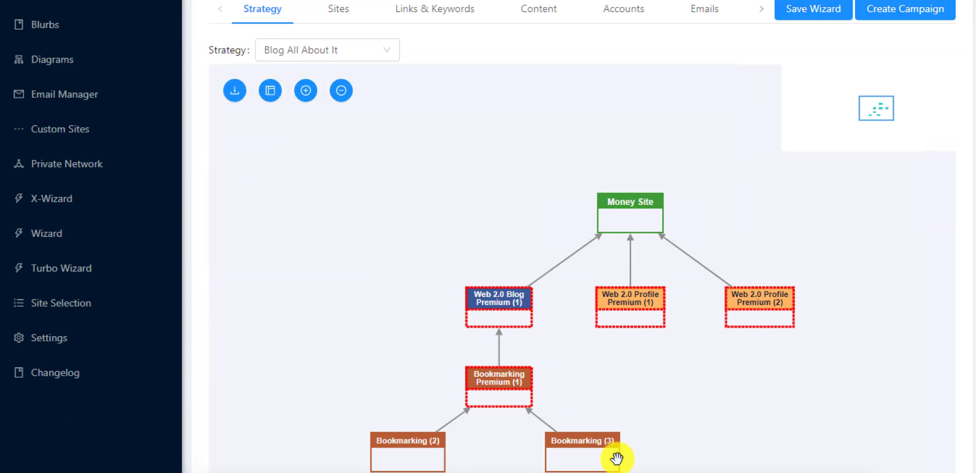
scroll(576, 405, down, 4)
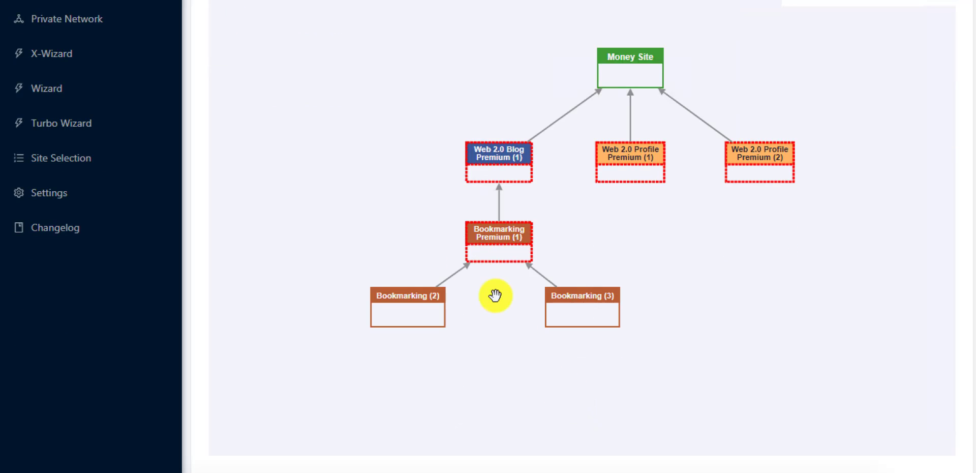
scroll(496, 294, up, 6)
- Inspect the manual site list for Tier 1 and set its site selection back to All Sites
click(340, 81)
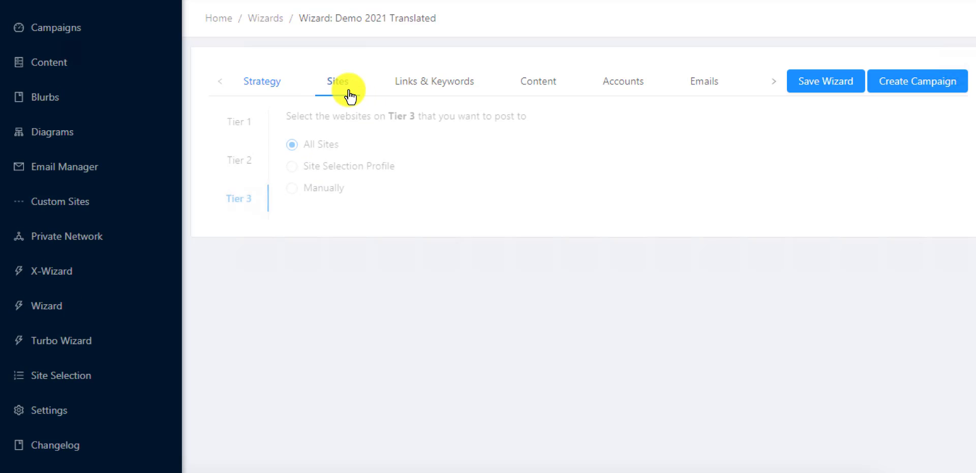
click(249, 155)
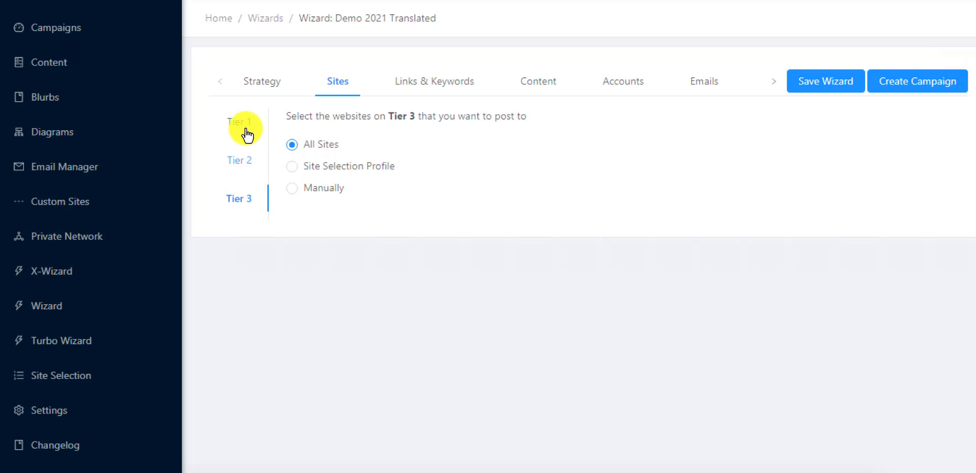
click(245, 127)
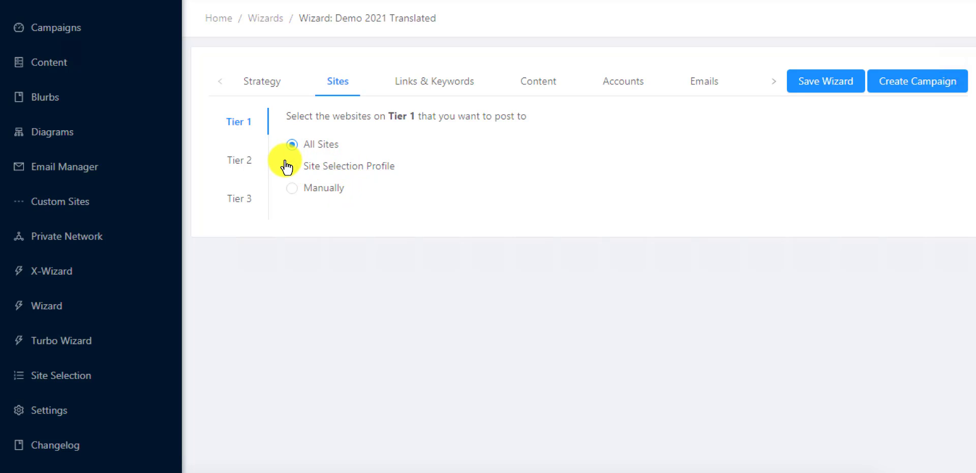
click(341, 192)
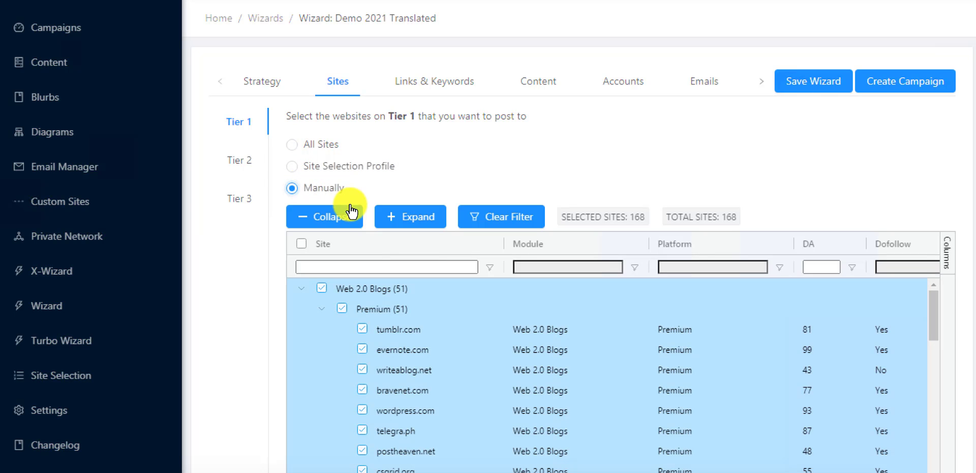
click(329, 146)
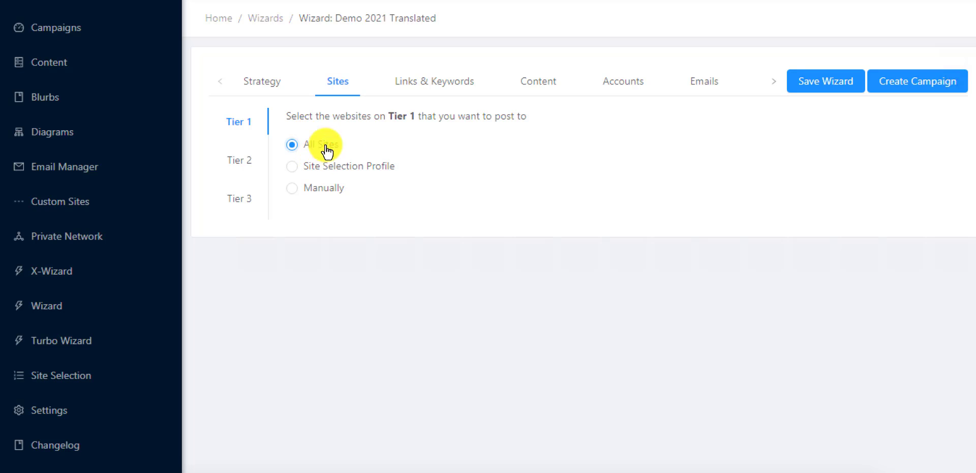
click(424, 87)
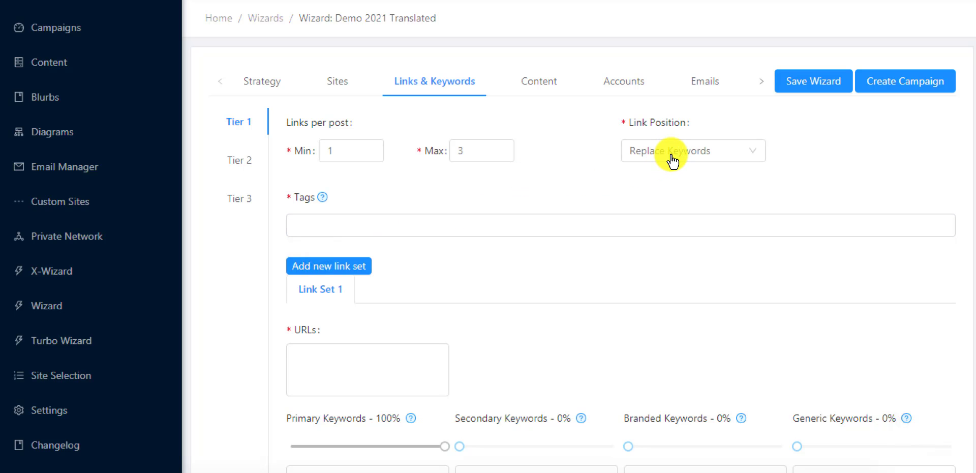
click(426, 222)
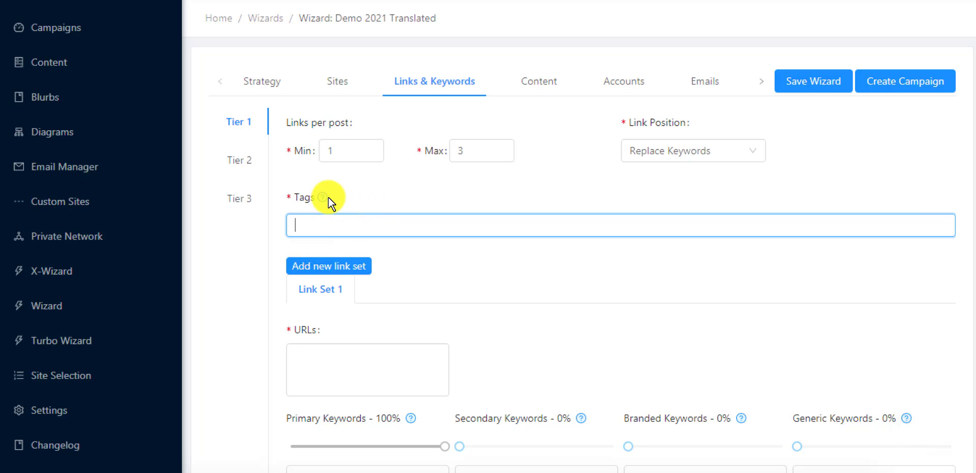
mouse_move(324, 199)
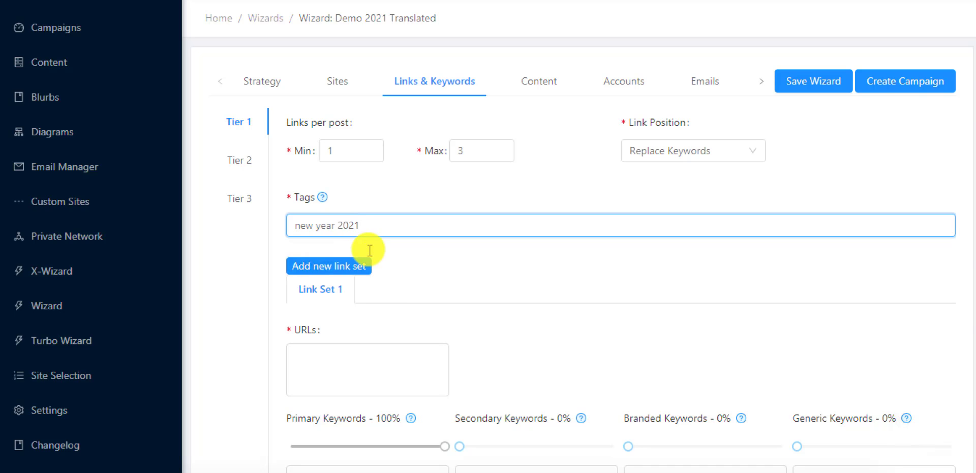
key(ctrl+a)
click(381, 355)
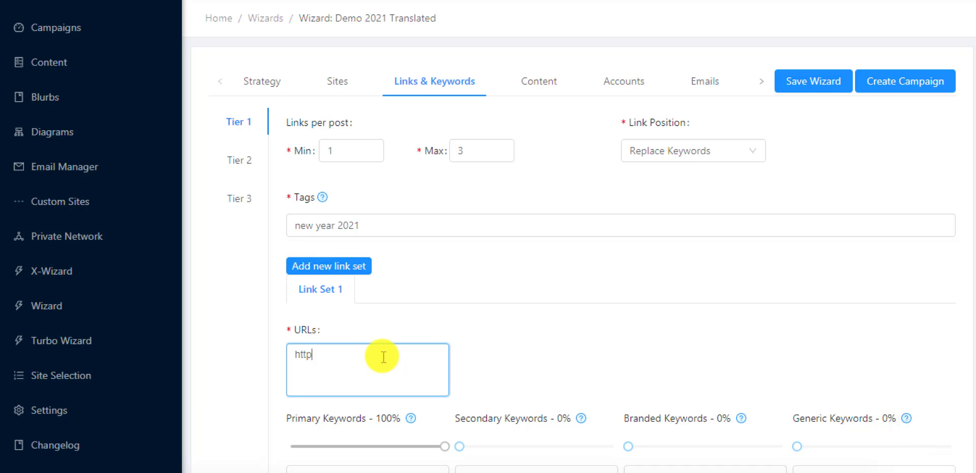
text(https://www.google.com)
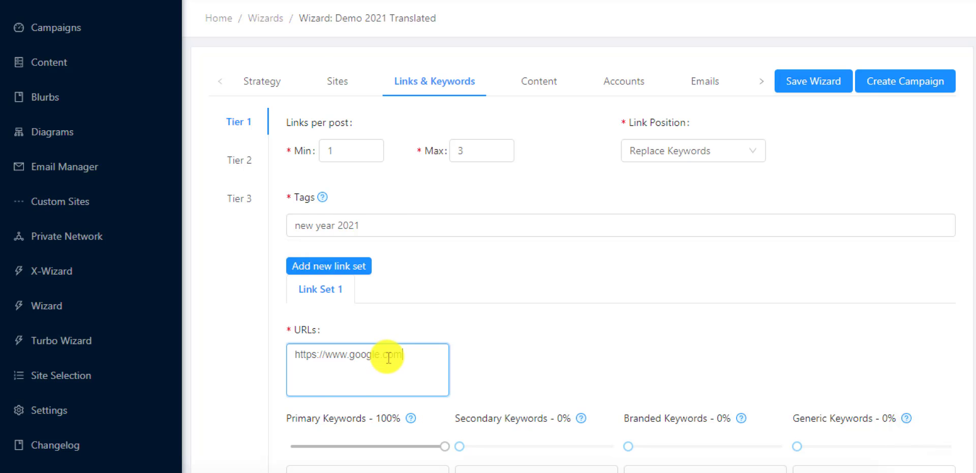
- Examine the primary, secondary, branded and generic keyword fields and the Naked URL setting of Tier 1's Link Set 1
scroll(384, 357, down, 3)
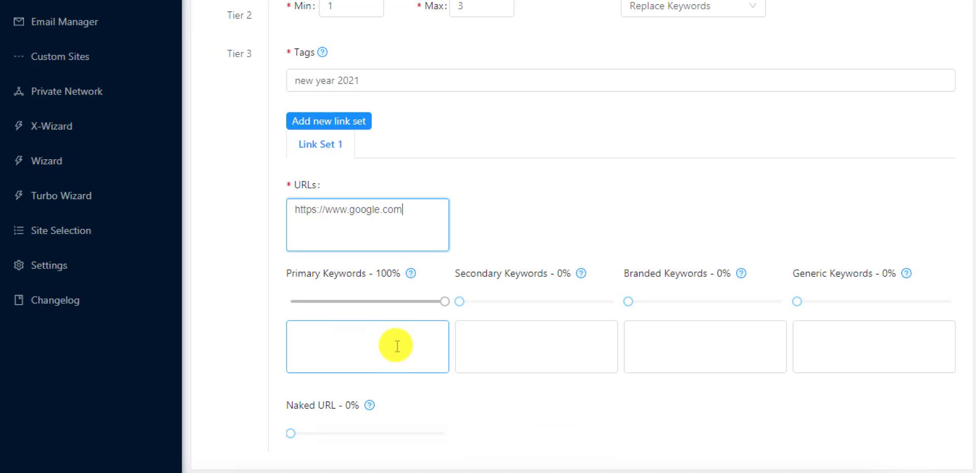
click(395, 345)
click(592, 355)
click(731, 352)
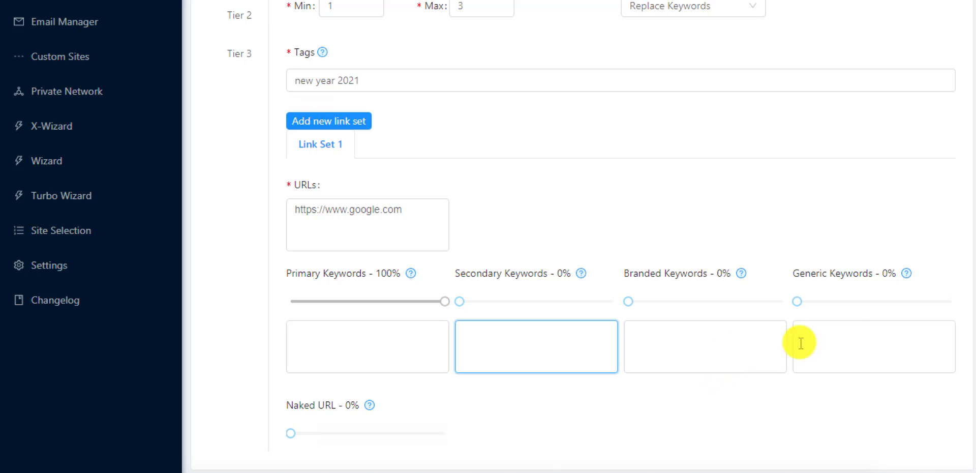
click(848, 328)
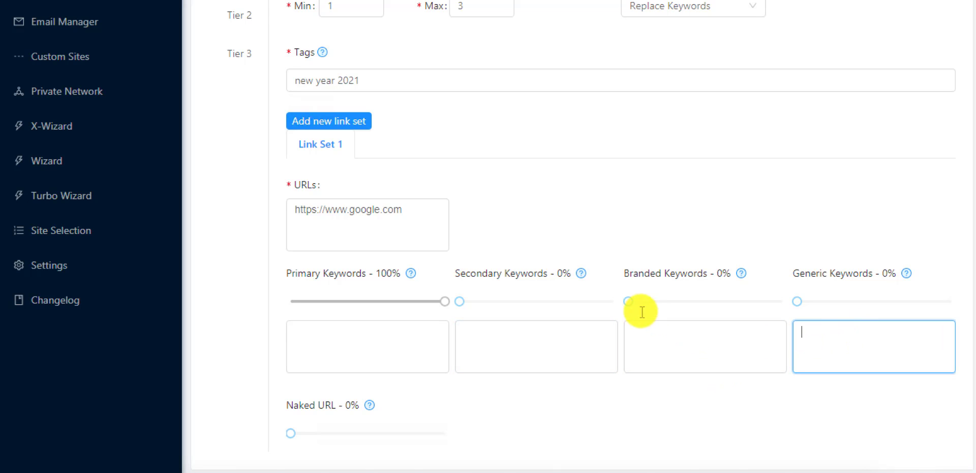
click(422, 333)
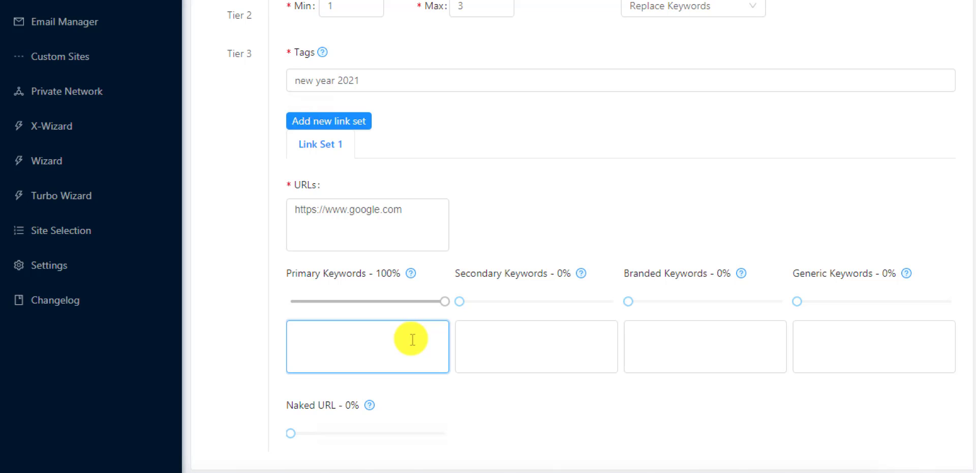
click(493, 348)
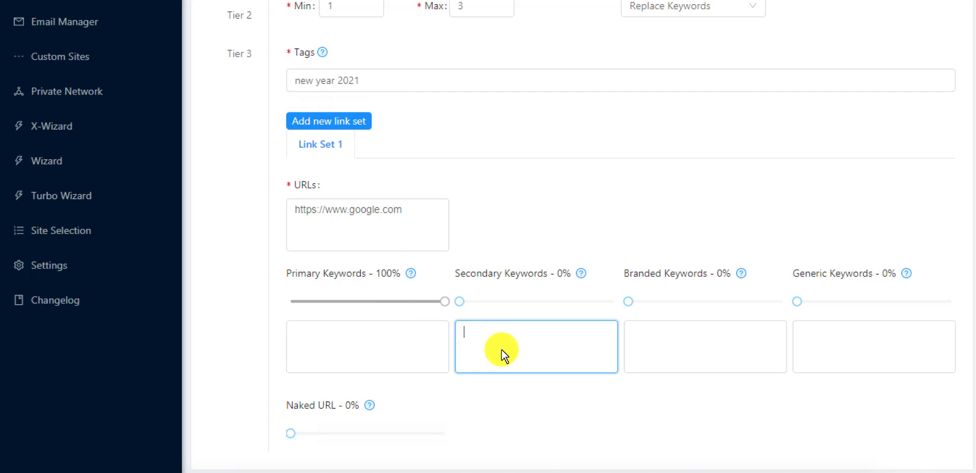
click(692, 364)
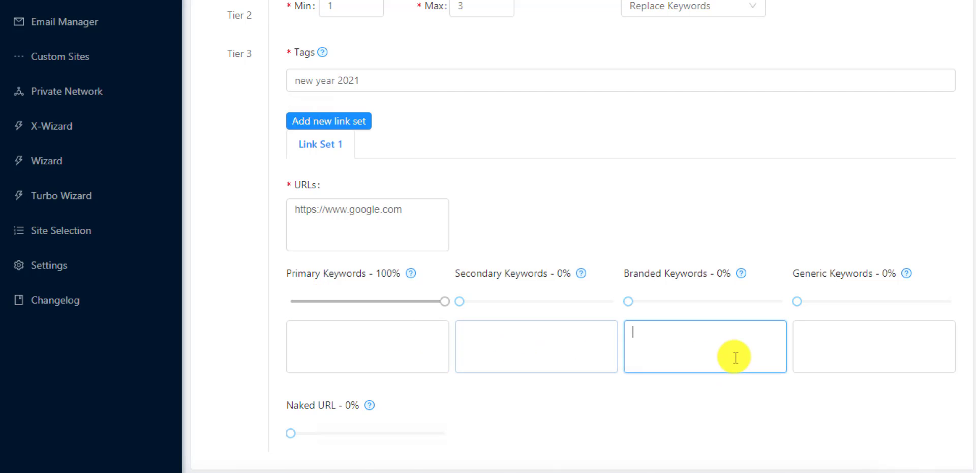
click(867, 333)
scroll(488, 346, down, 1)
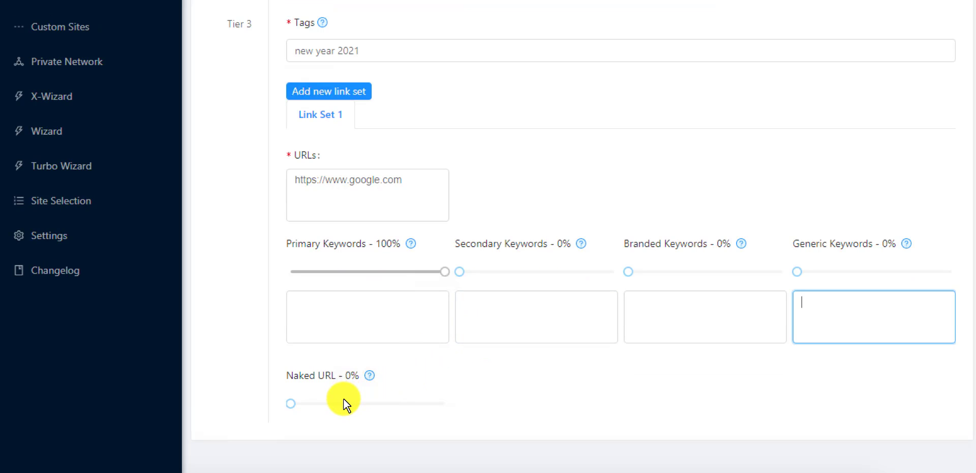
scroll(366, 330, up, 4)
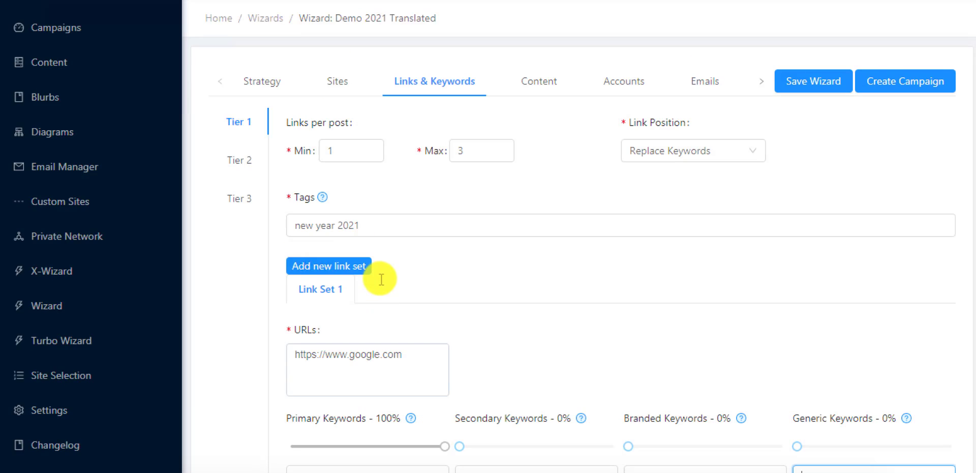
scroll(421, 396, down, 3)
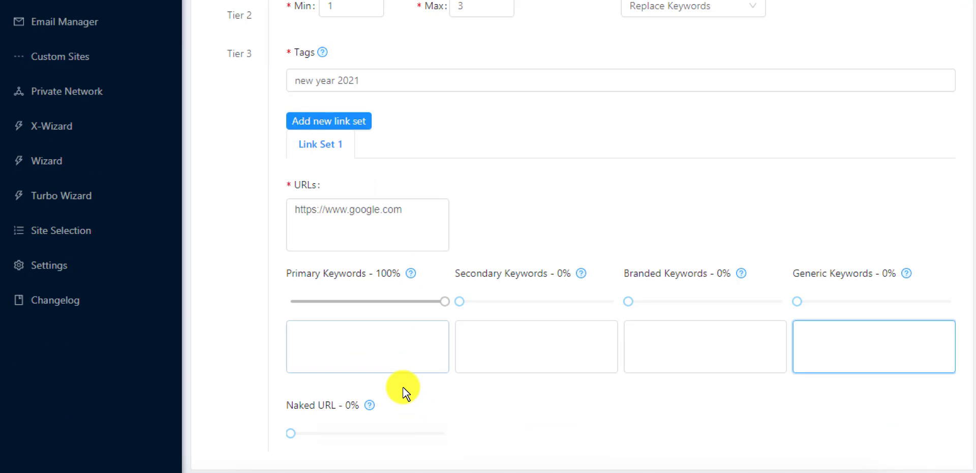
- Enter New Year Resolution 2021 as the primary keyword and New Year Resolutions 2021 as the secondary keyword of Link Set 1
click(378, 343)
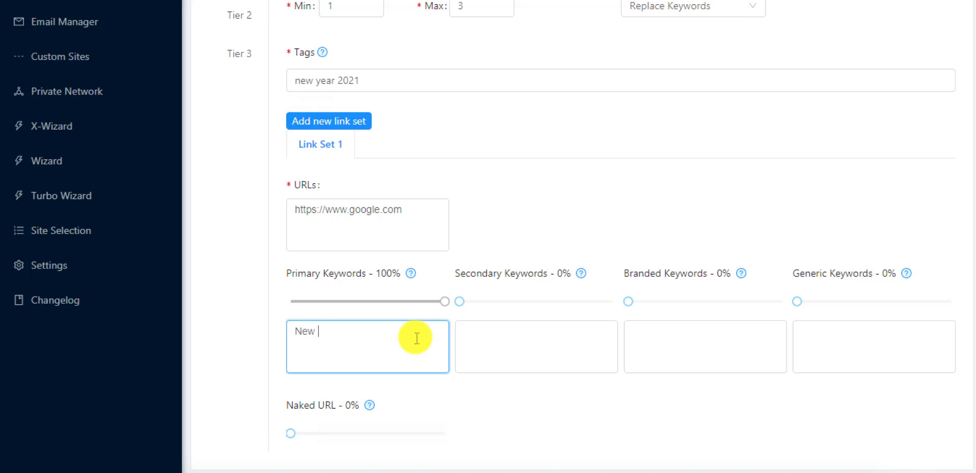
text(Year Resolution 202)
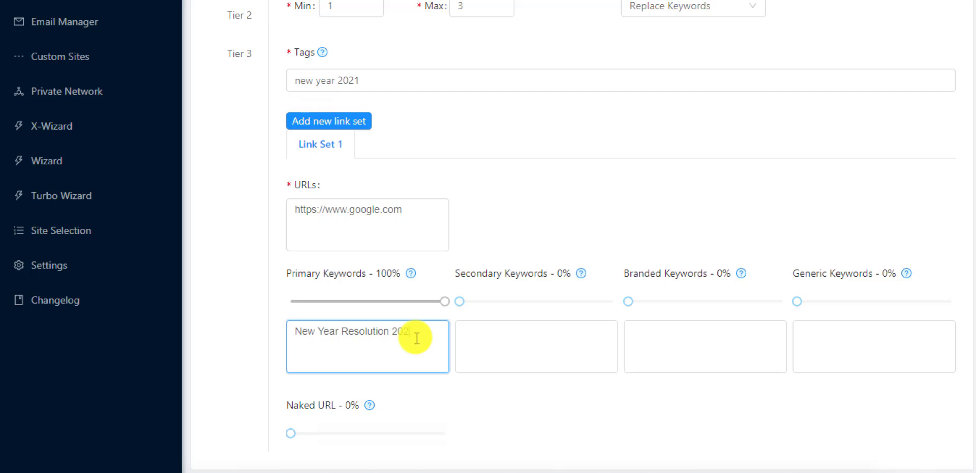
text(1)
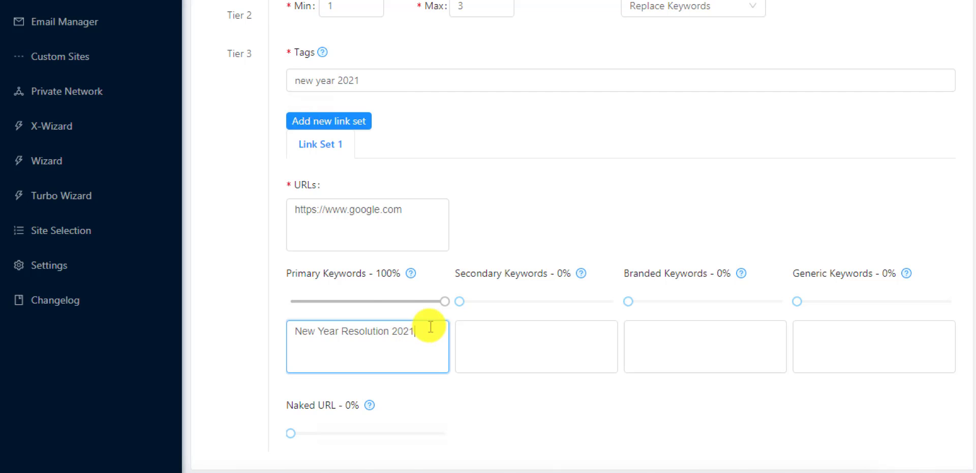
click(360, 301)
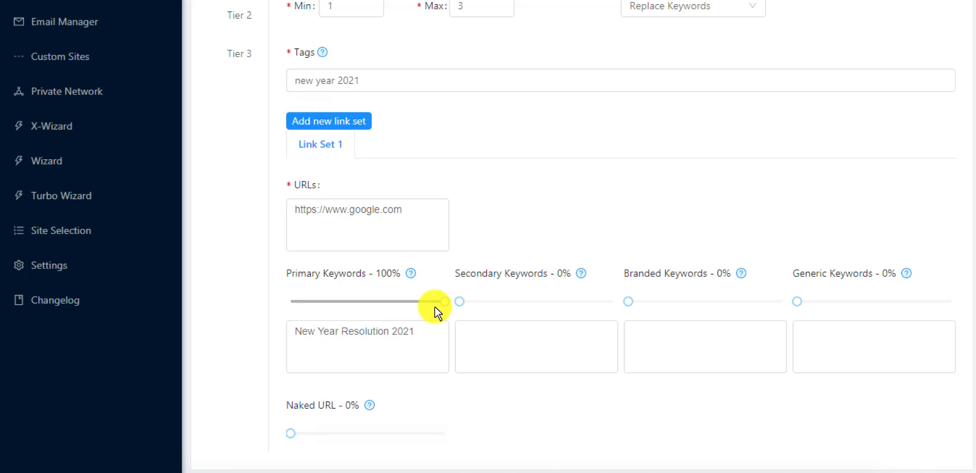
click(536, 343)
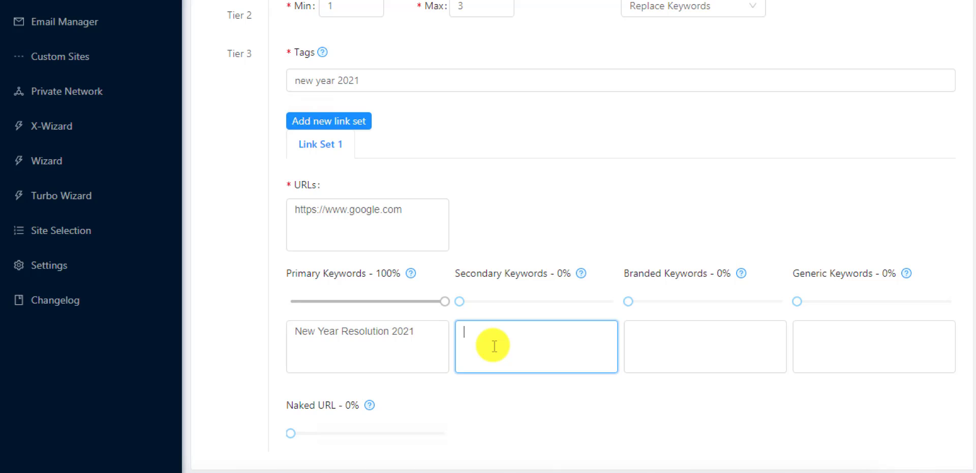
text(New Year Resolutions )
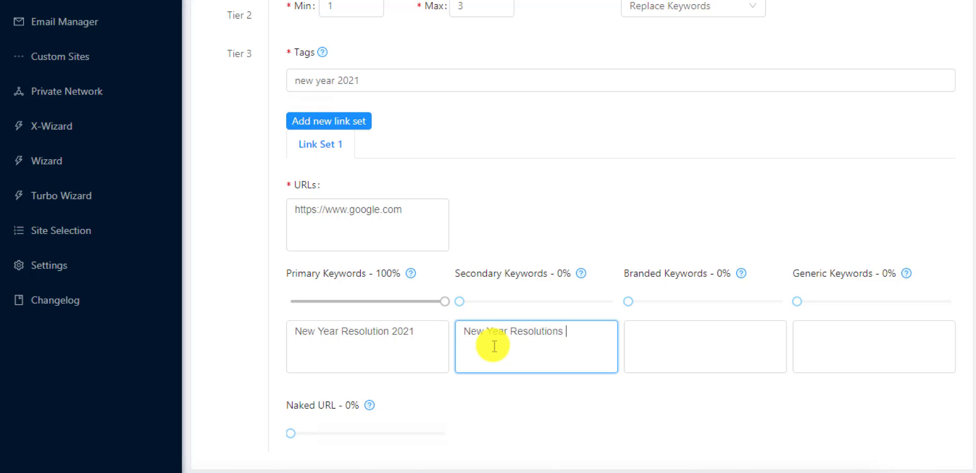
text(2021)
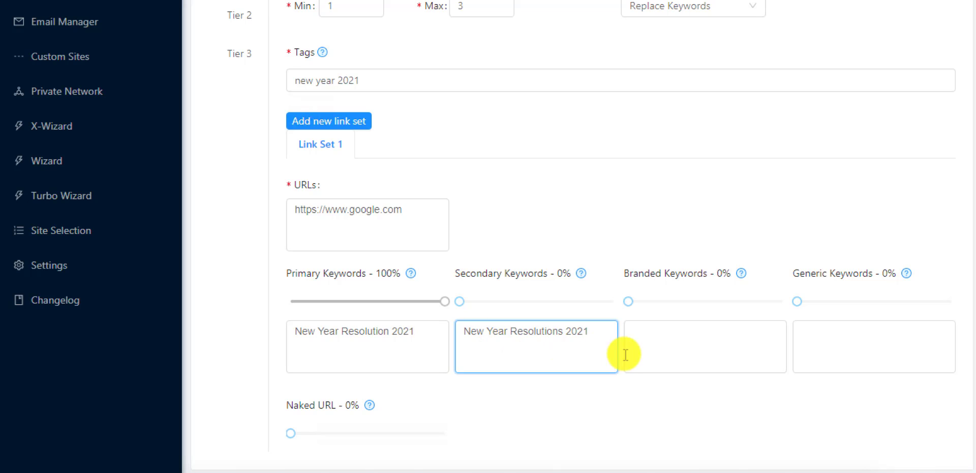
- Enter New Year LLC as the branded keyword and Click Here as the generic keyword of Link Set 1
click(680, 350)
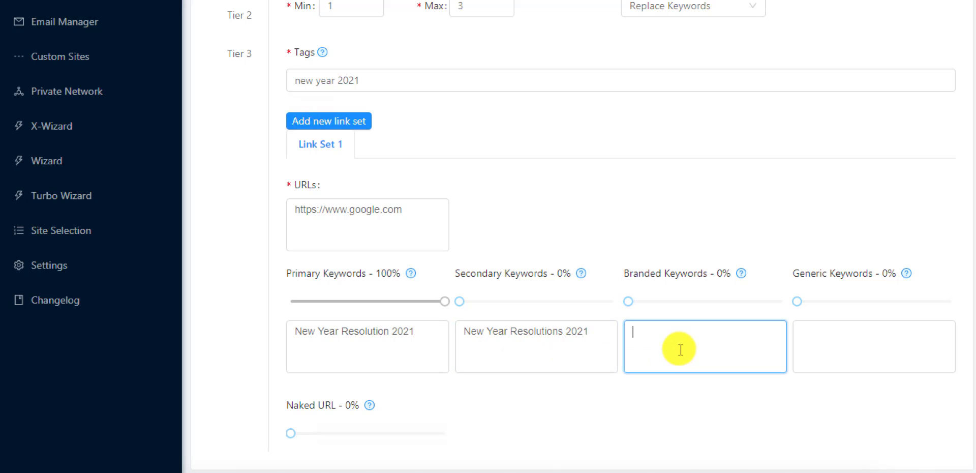
text(New Year LLC)
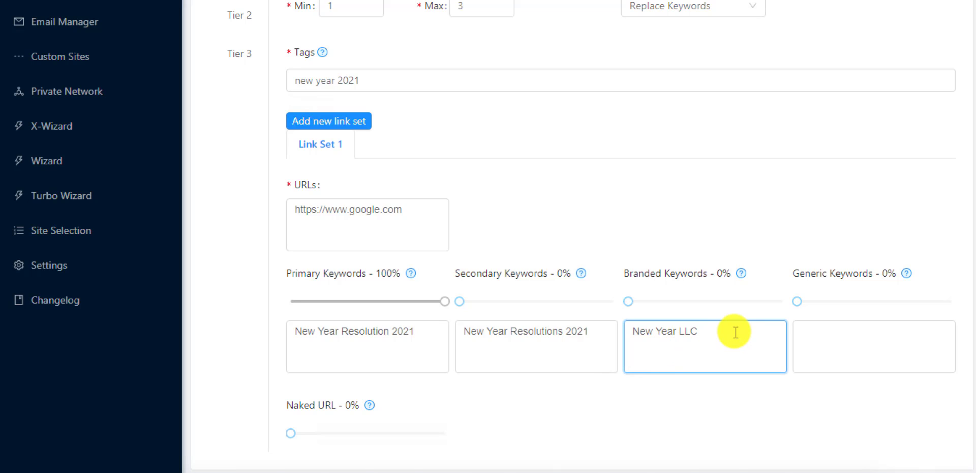
drag(732, 327, 598, 322)
click(836, 347)
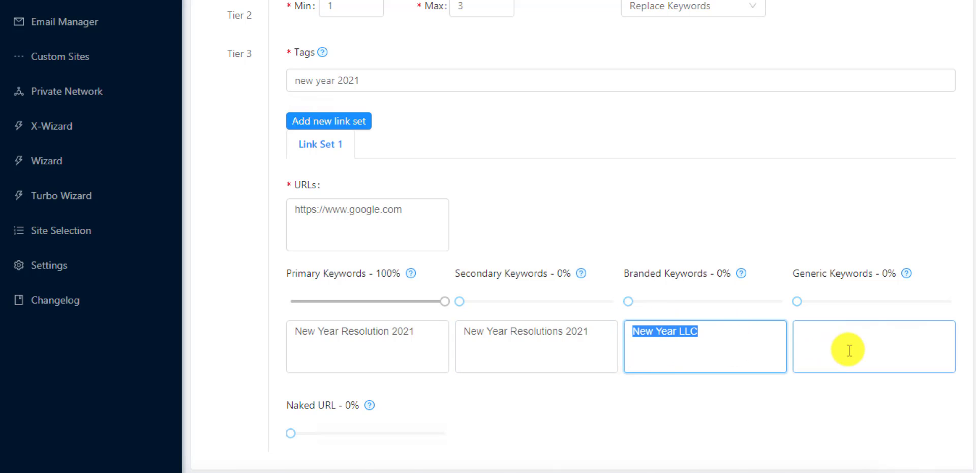
text(Click Here)
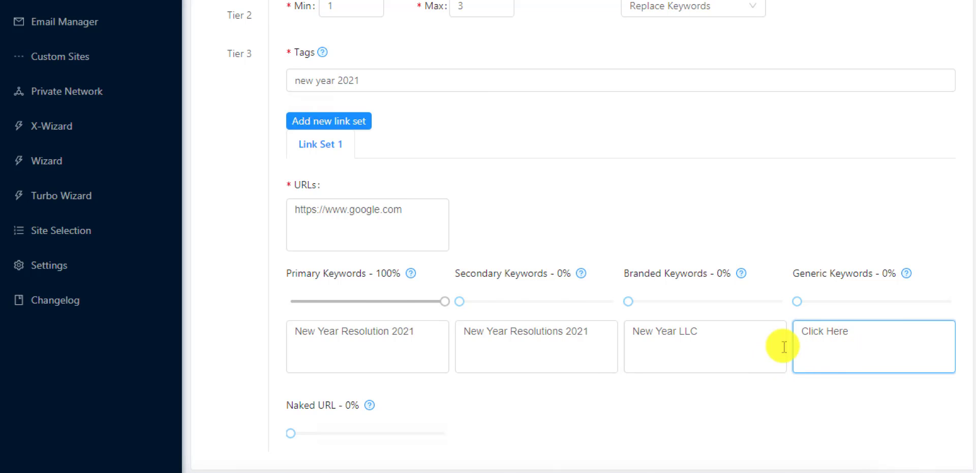
- Set Link Set 1's keyword distribution to 28% Naked URL, 14% secondary keywords and 32% branded keywords
scroll(833, 294, down, 2)
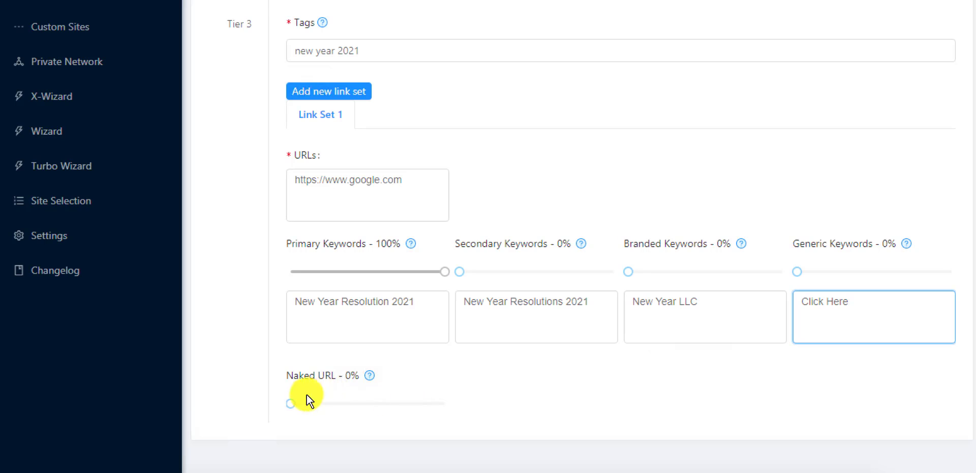
click(294, 404)
drag(310, 404, 332, 404)
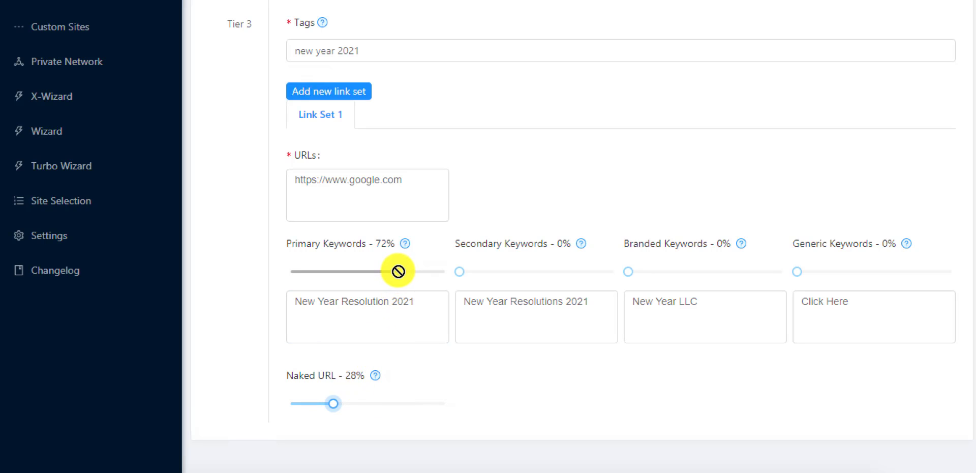
mouse_move(402, 276)
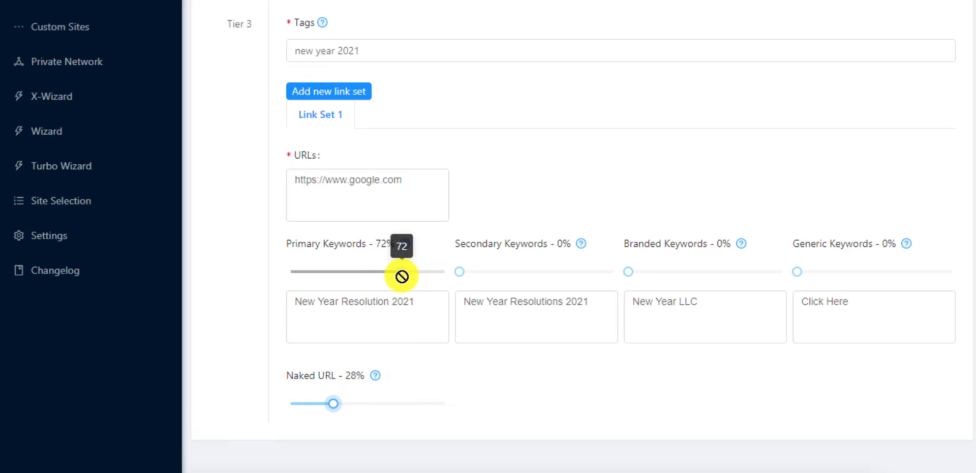
click(481, 273)
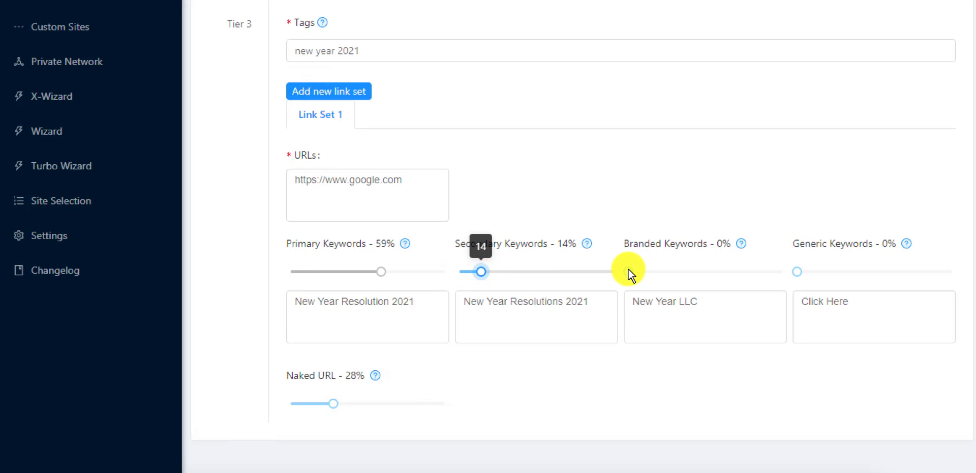
click(678, 278)
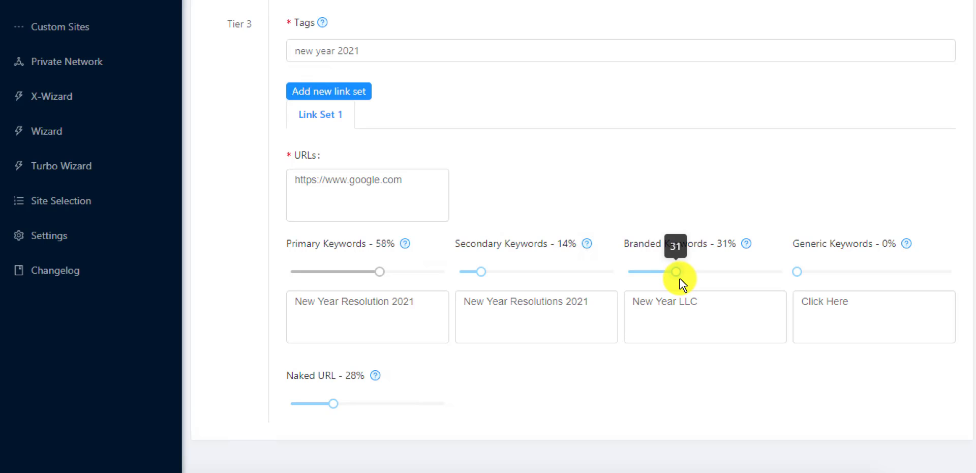
click(415, 322)
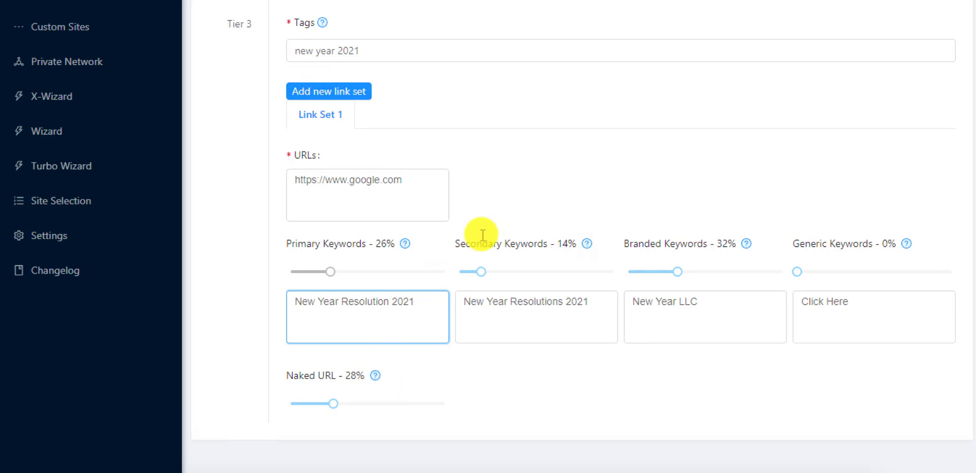
click(501, 196)
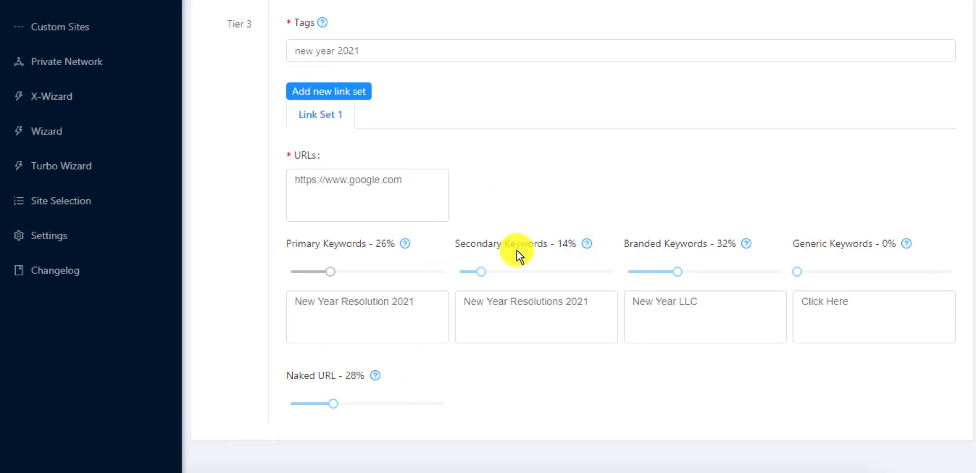
scroll(516, 249, up, 3)
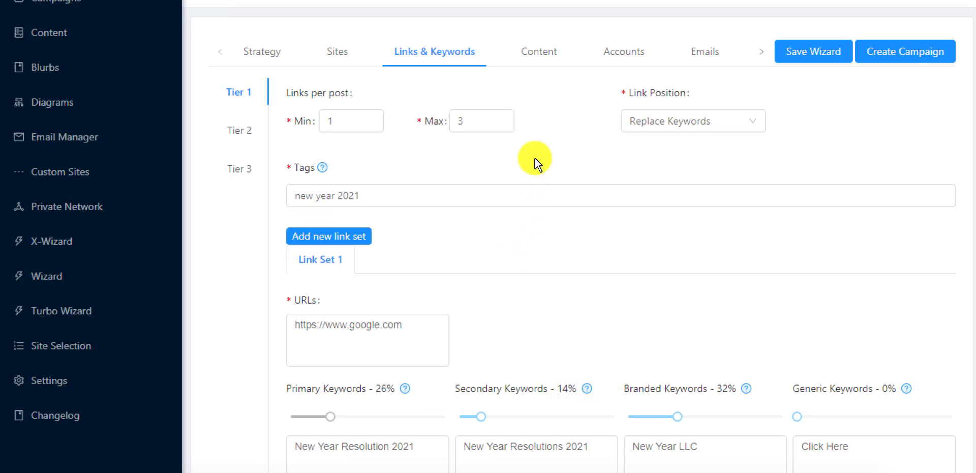
click(541, 61)
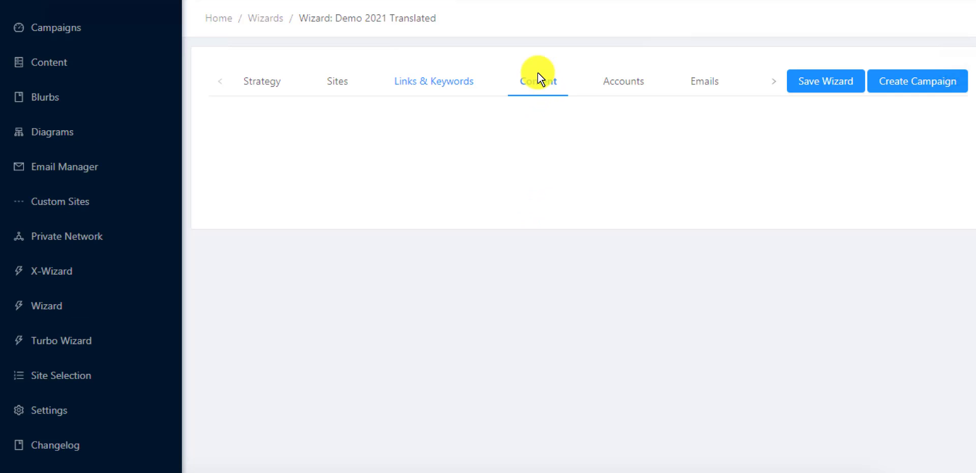
click(442, 83)
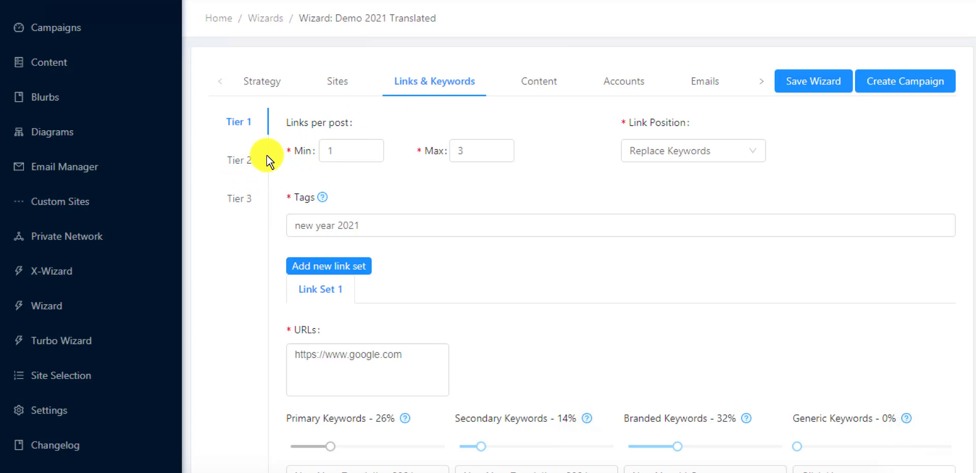
- Copy the links and keywords settings from Tier 1 to Tier 2
click(243, 160)
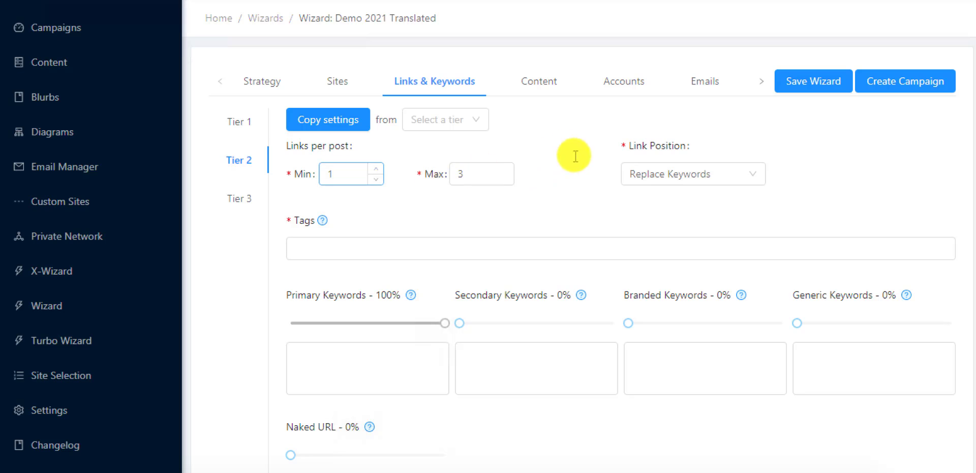
click(457, 124)
click(456, 150)
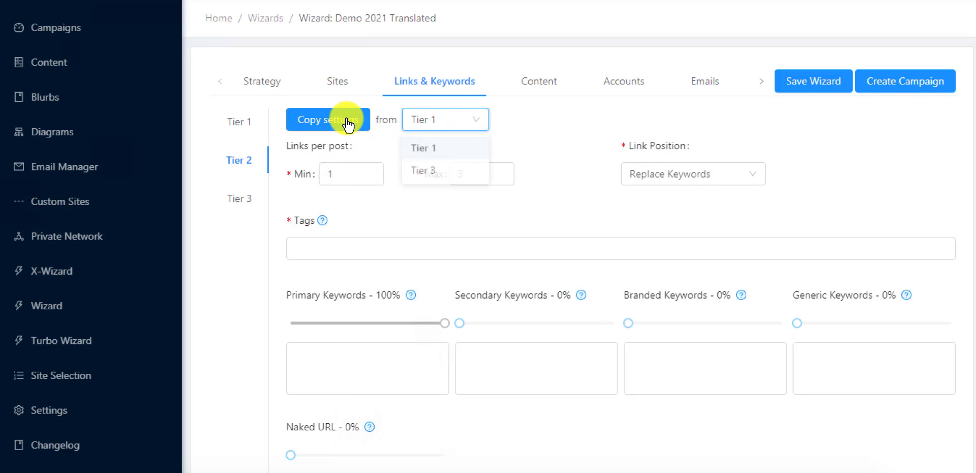
click(347, 124)
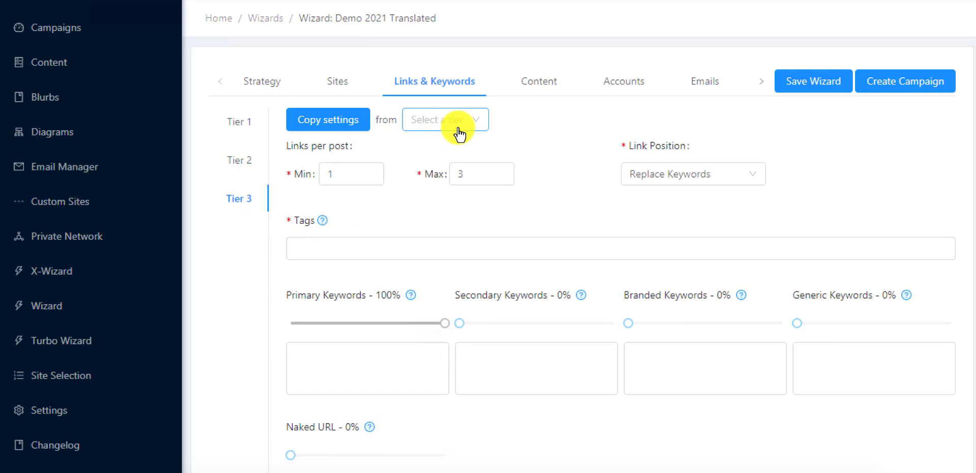
- Copy the links and keywords settings from Tier 1 to Tier 3
click(458, 126)
click(435, 150)
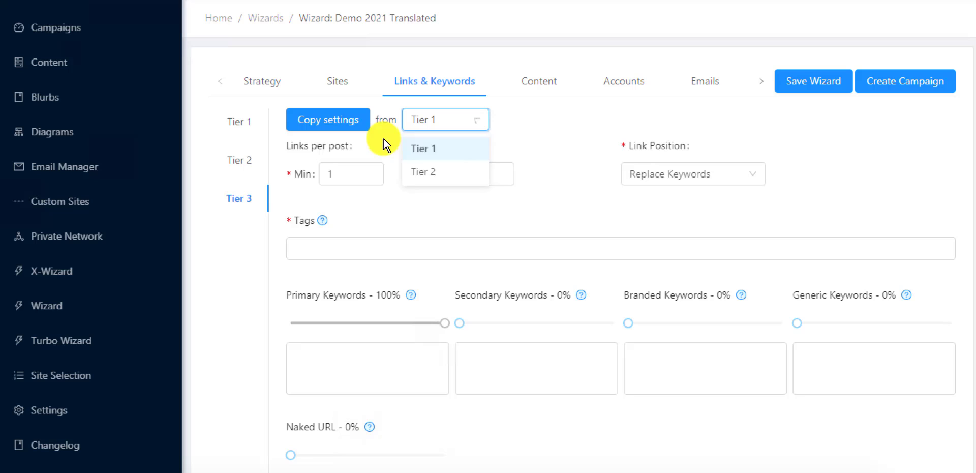
click(342, 124)
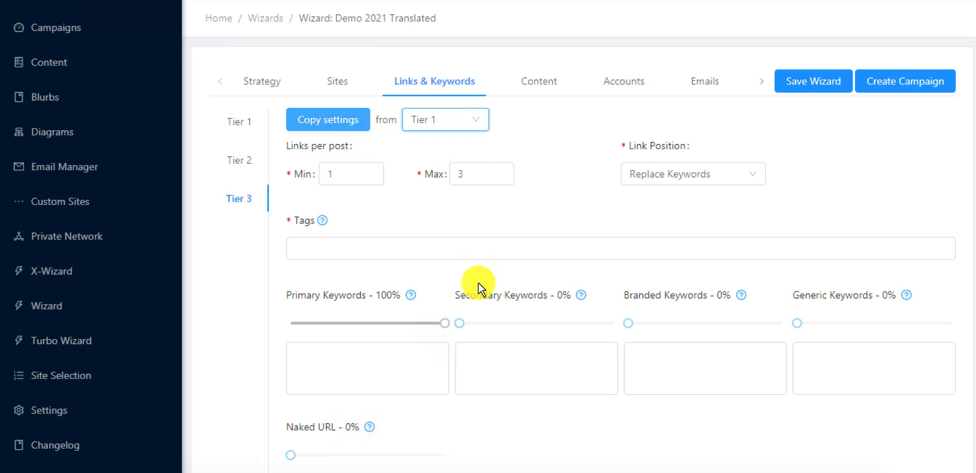
- Finish applying Tier 1's copied settings to Tier 3 and enter new year 2021 as the tag for Tier 2
click(496, 245)
click(321, 231)
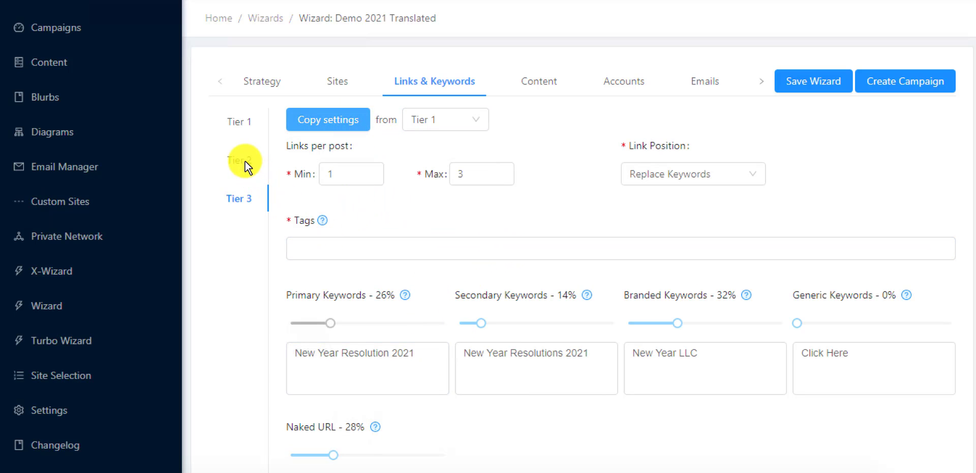
click(237, 134)
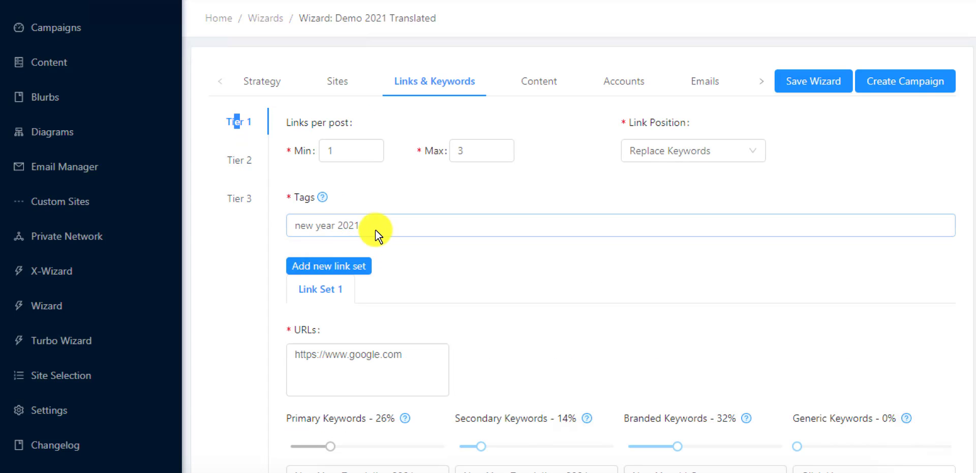
click(243, 161)
click(353, 248)
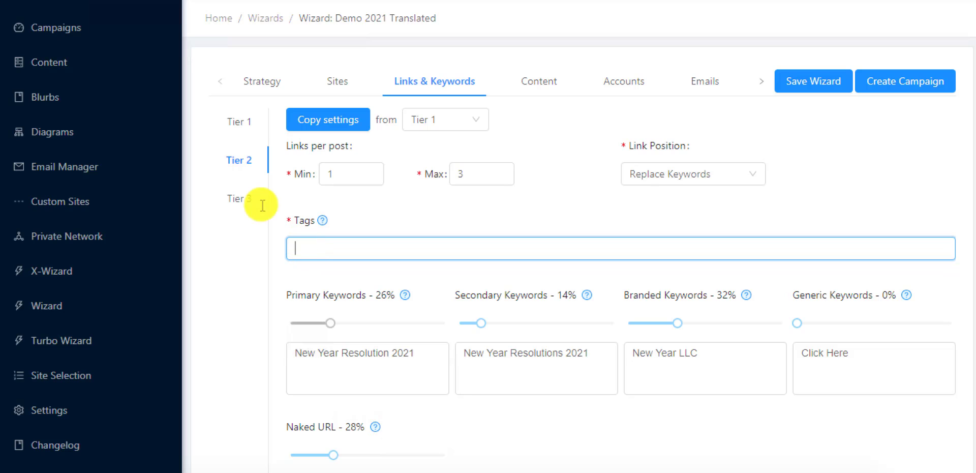
text(new year 2021)
- Enter new year 2021 as the tag for Tier 3 in the links and keywords settings
click(240, 199)
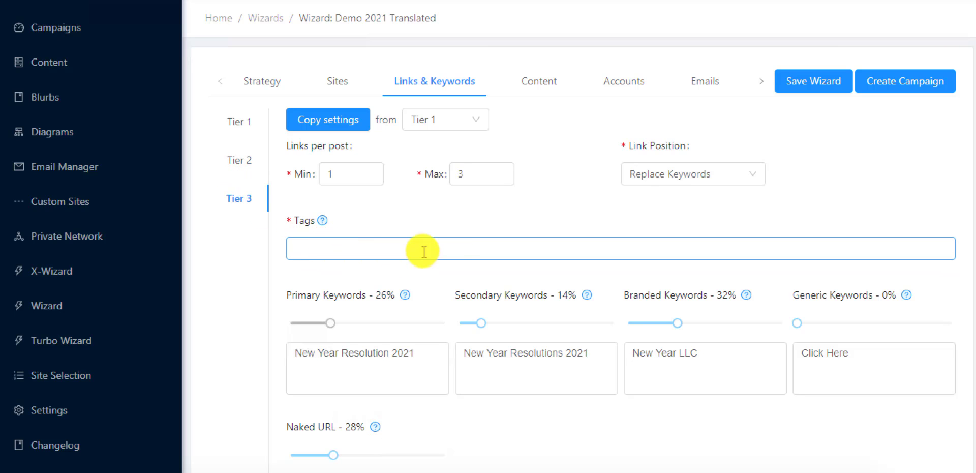
click(448, 247)
text(new year 2021)
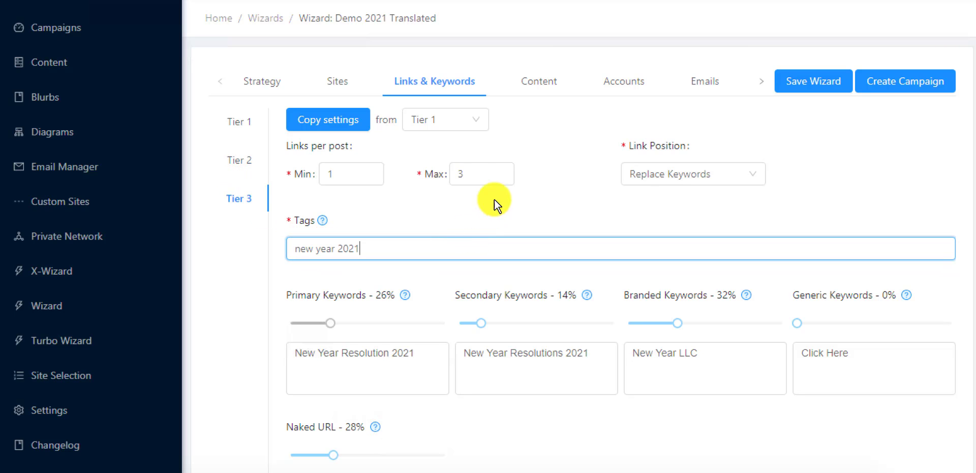
- Choose New Year 2021 as the content group for Tier 1 in the wizard's content settings
click(536, 85)
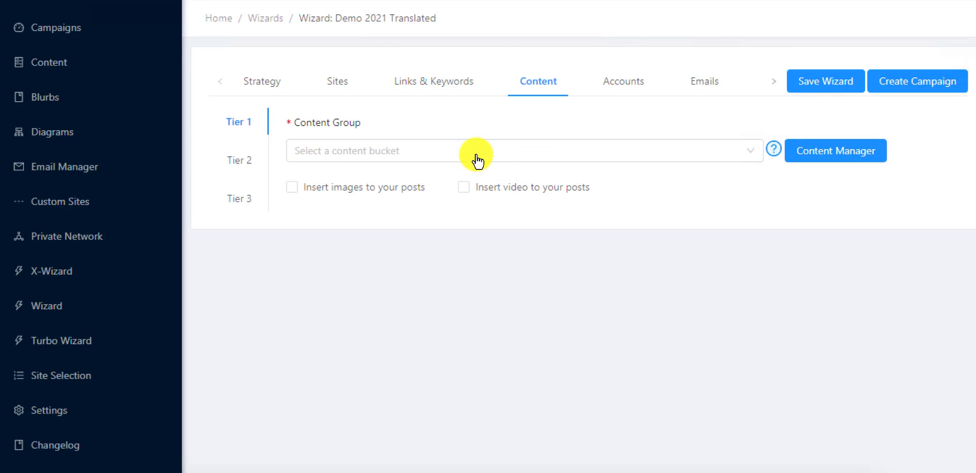
click(474, 153)
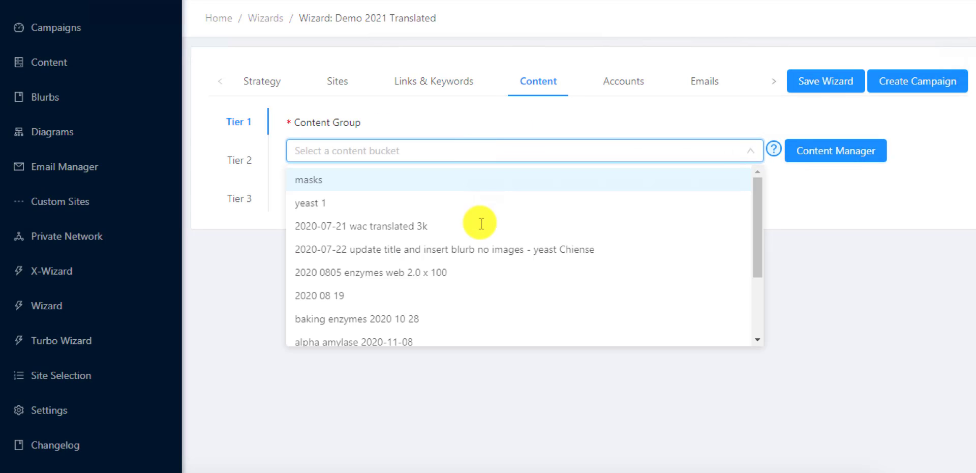
scroll(481, 226, down, 3)
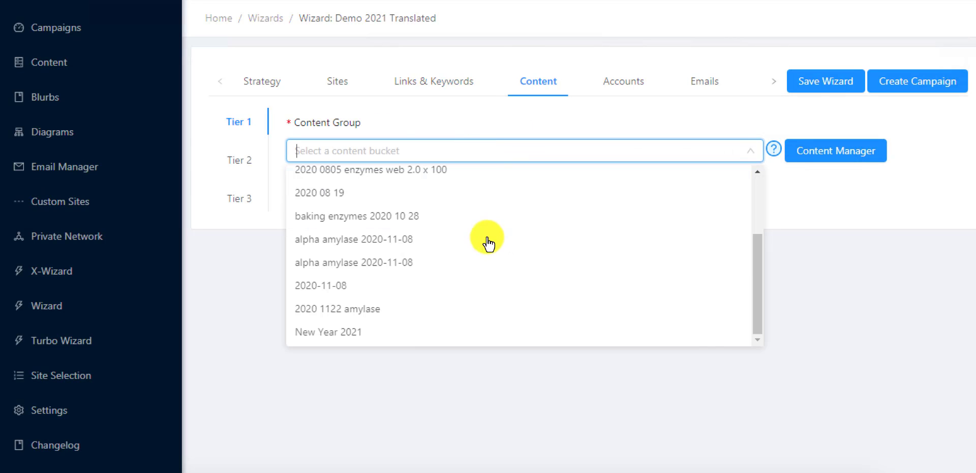
click(465, 337)
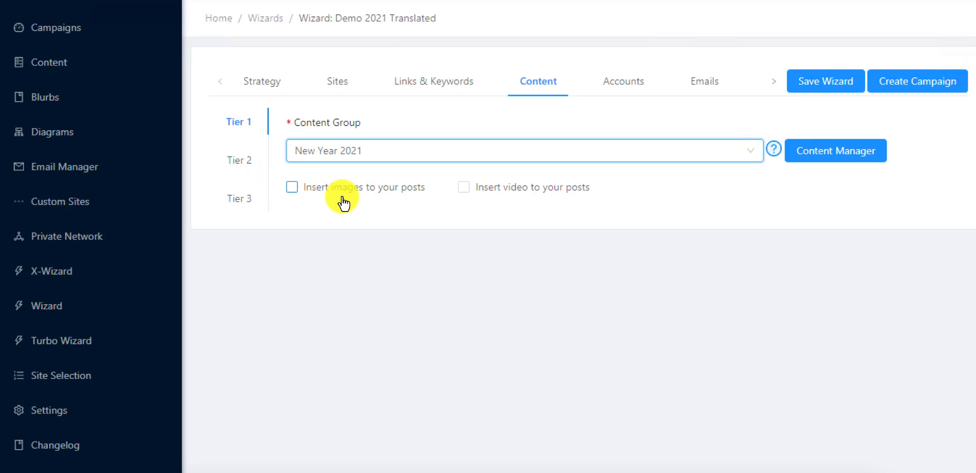
- Choose New Year 2021 as the content group for Tier 2
click(252, 160)
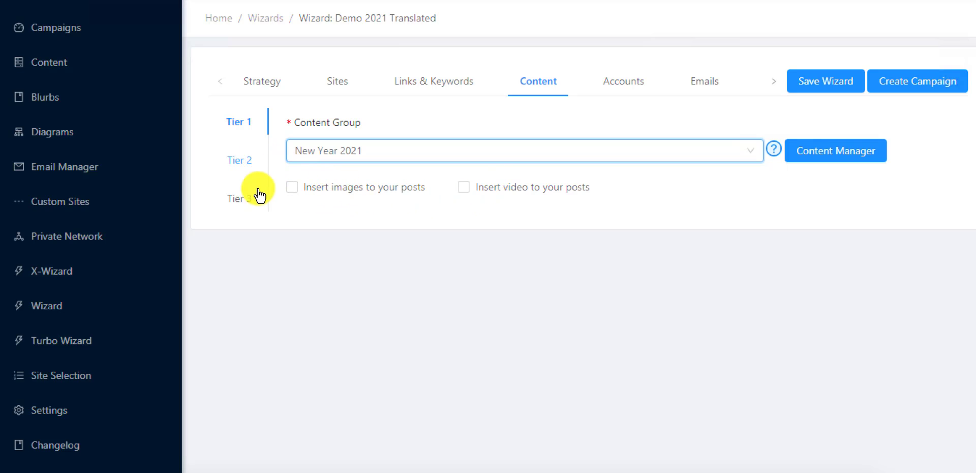
click(438, 160)
scroll(440, 254, down, 3)
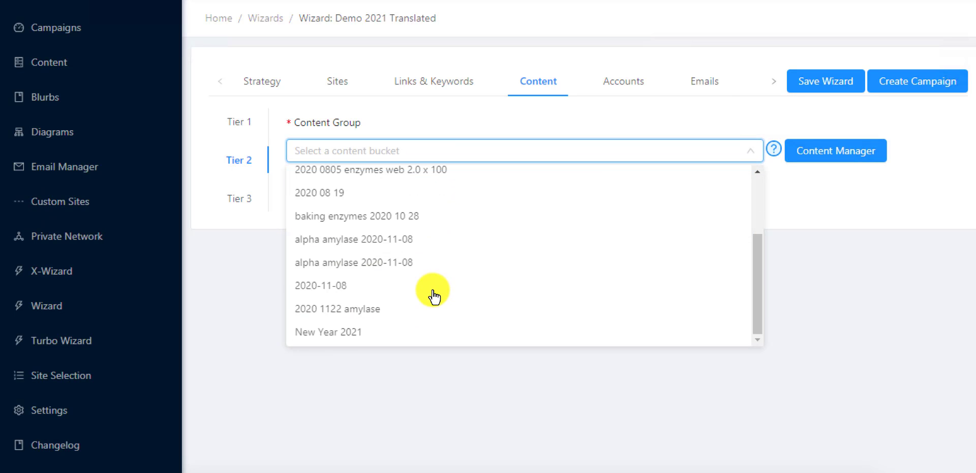
click(428, 330)
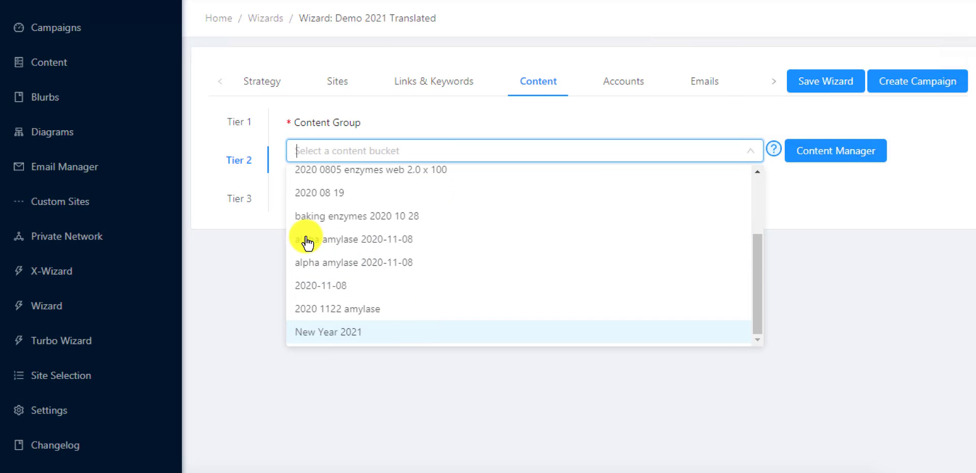
- Choose New Year 2021 as the content group for Tier 3
click(245, 199)
click(354, 154)
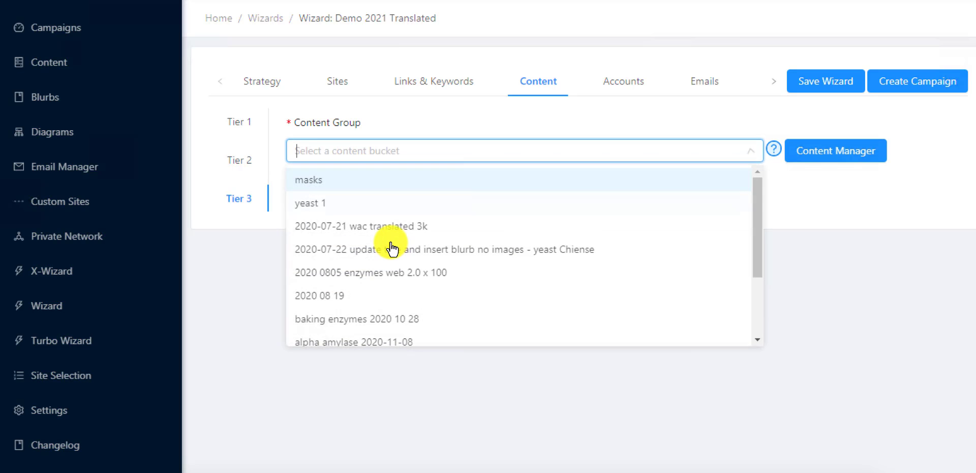
scroll(395, 268, down, 3)
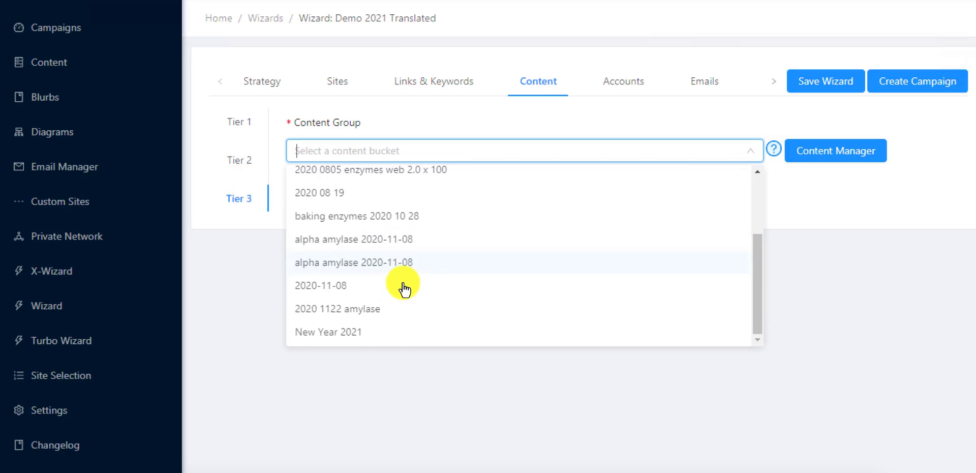
click(391, 332)
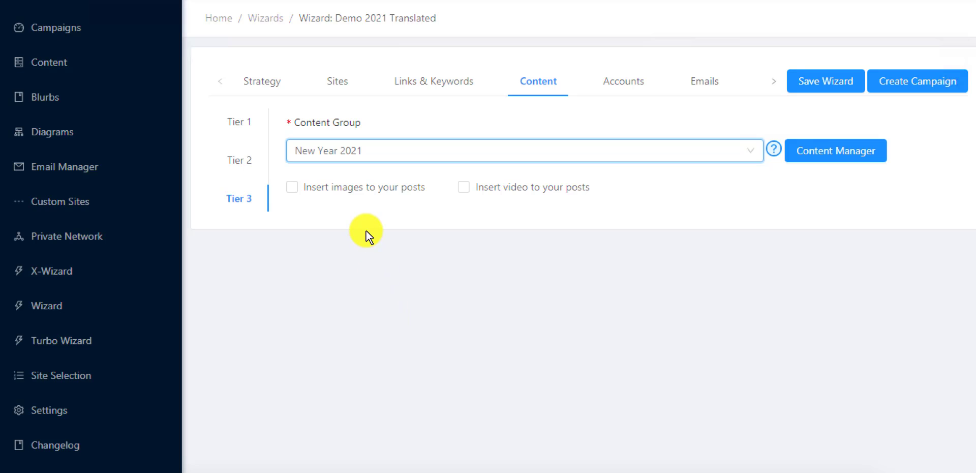
- Generate random account information in the wizard's account settings
click(643, 92)
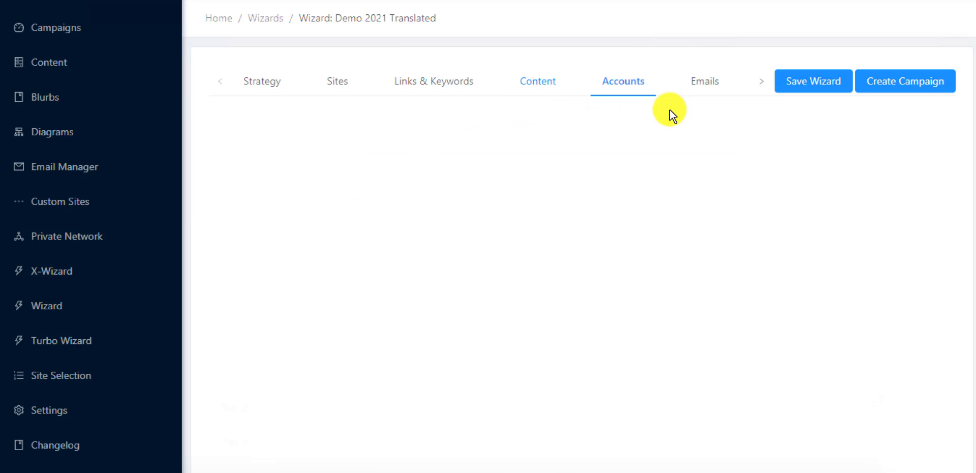
click(441, 124)
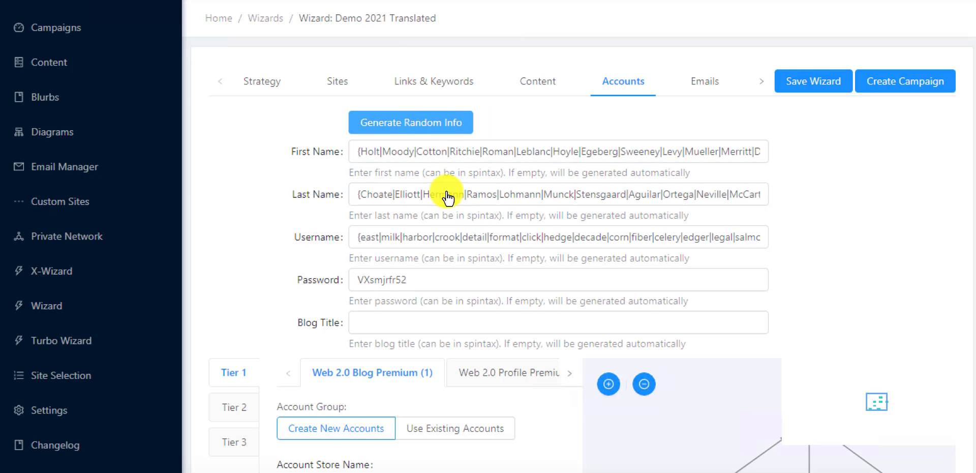
- Remove the random word group from the generated Username spintax, keeping only {0|1|2|3|4|5|6|7|8|9}
click(396, 241)
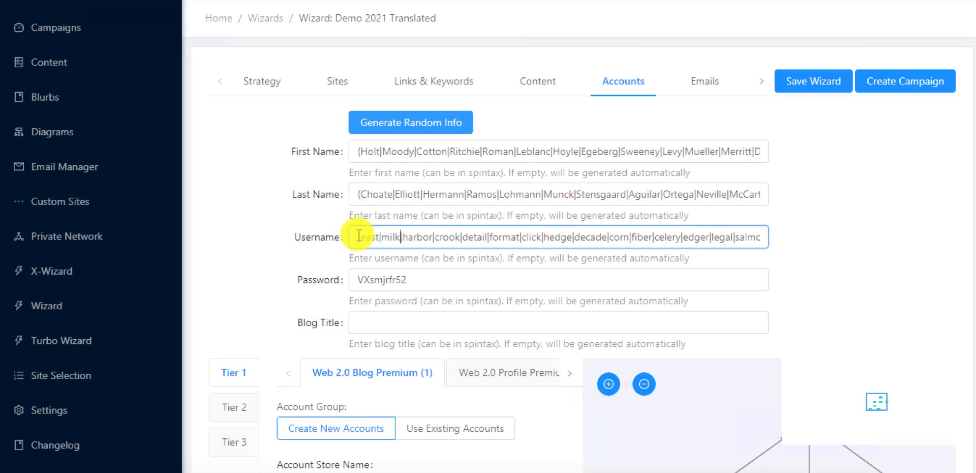
drag(357, 236, 892, 252)
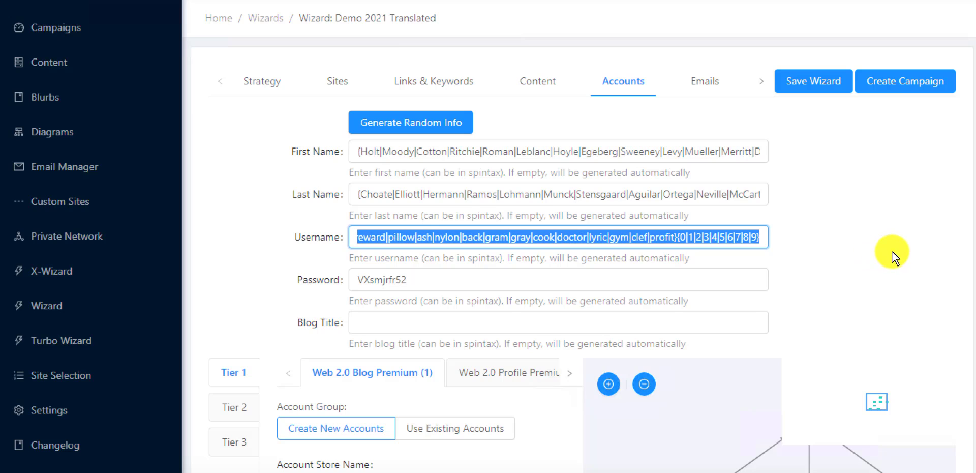
click(735, 237)
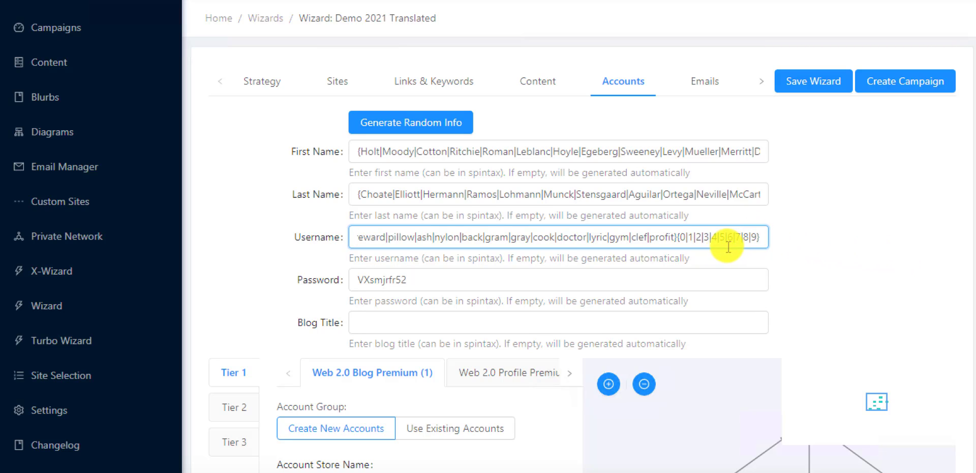
click(709, 238)
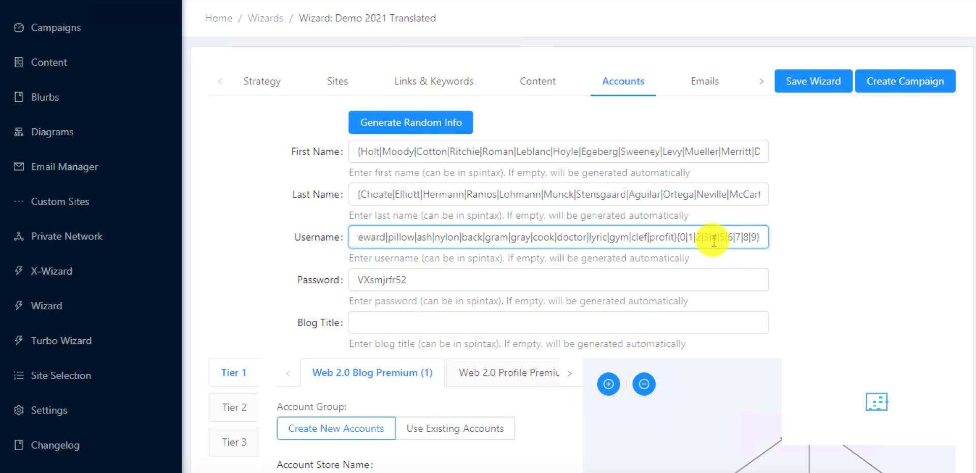
double_click(653, 236)
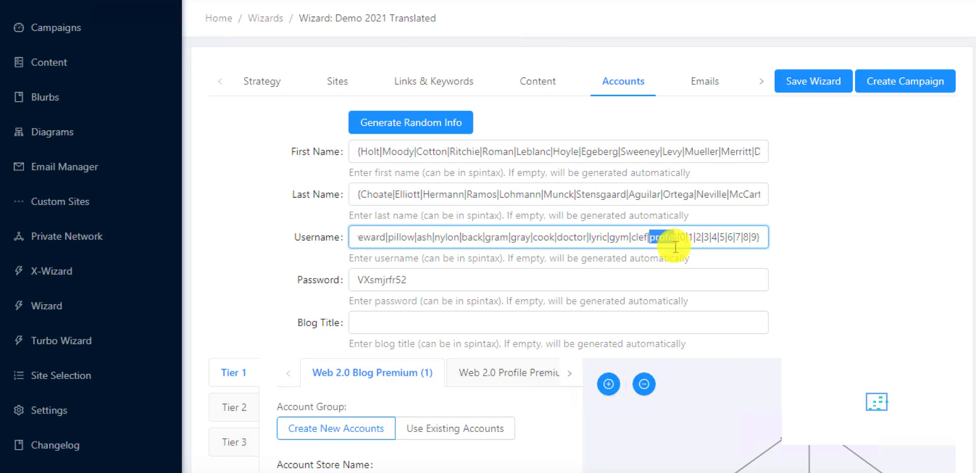
click(672, 238)
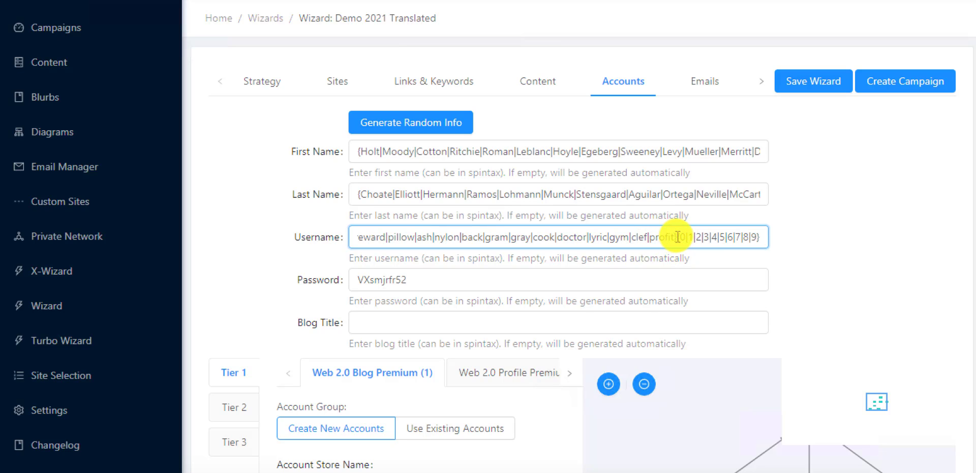
shift+click(626, 232)
drag(626, 231, 1, 69)
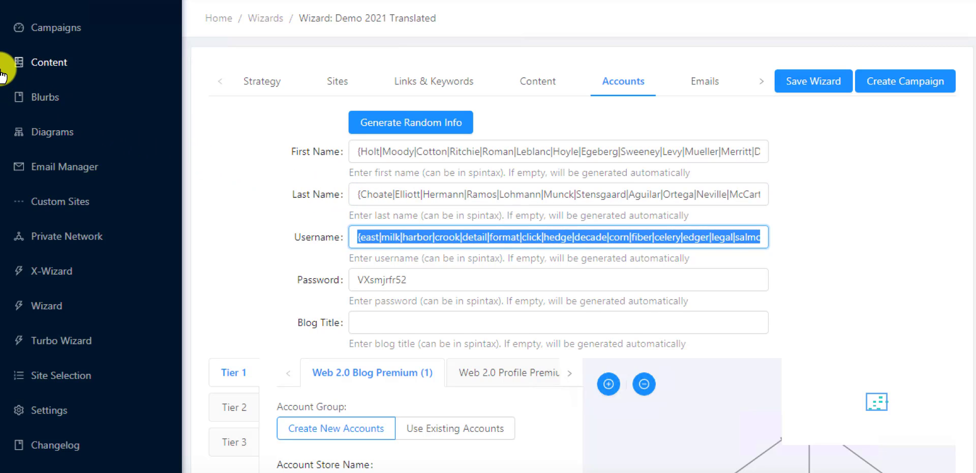
text({0|1|2|3|4|5|6|7|8|9})
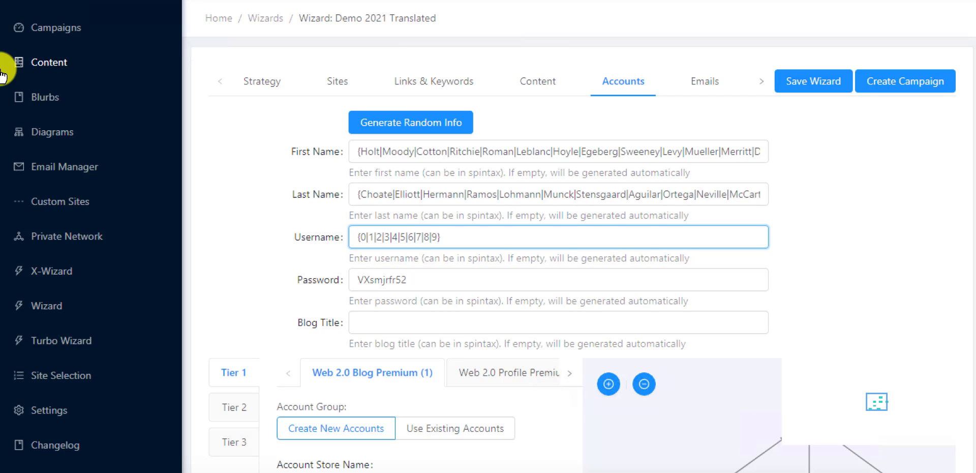
- Insert the spintax groups {newyear}{newyearllc} before the digit group in the account Username
text({})
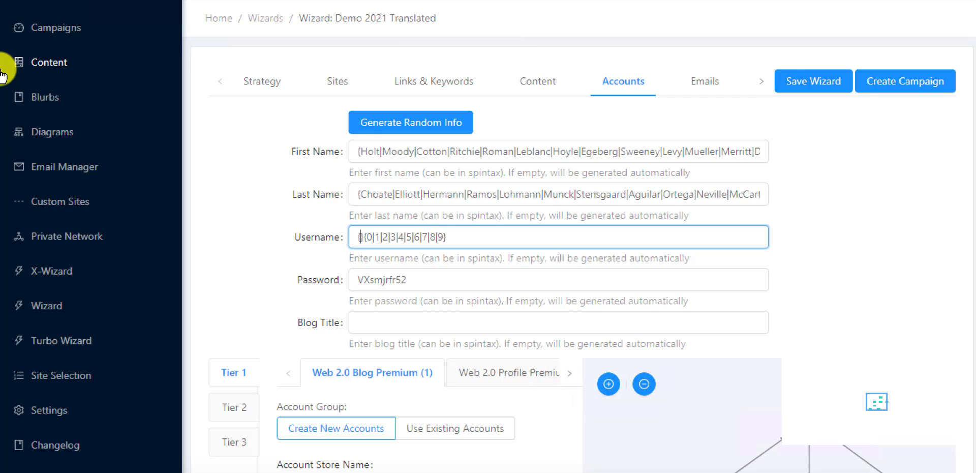
text(new)
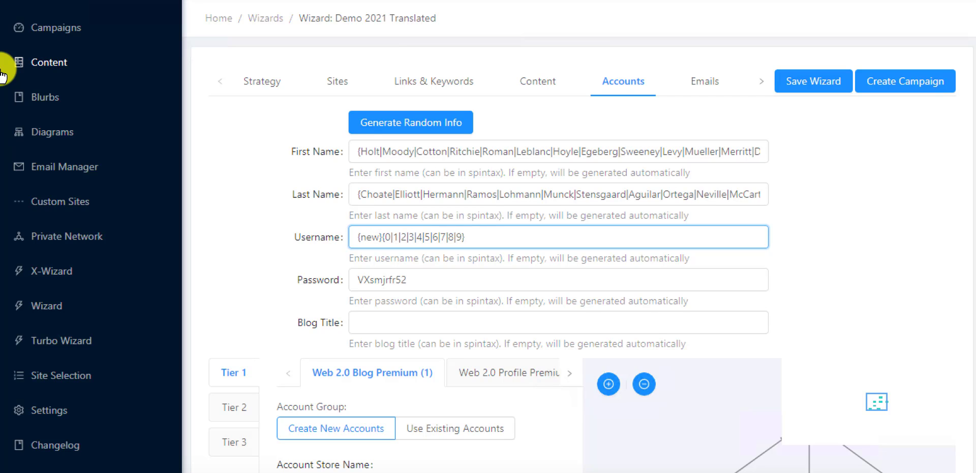
text(year)
key(Right)
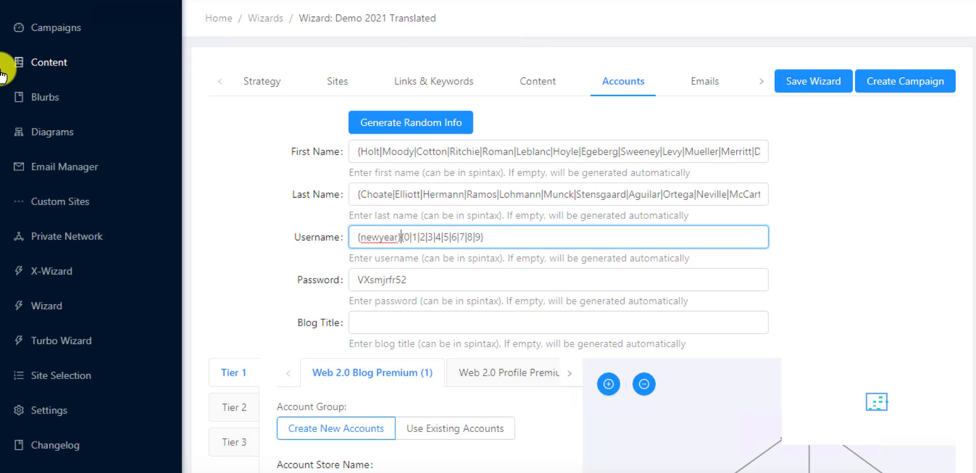
text({new)
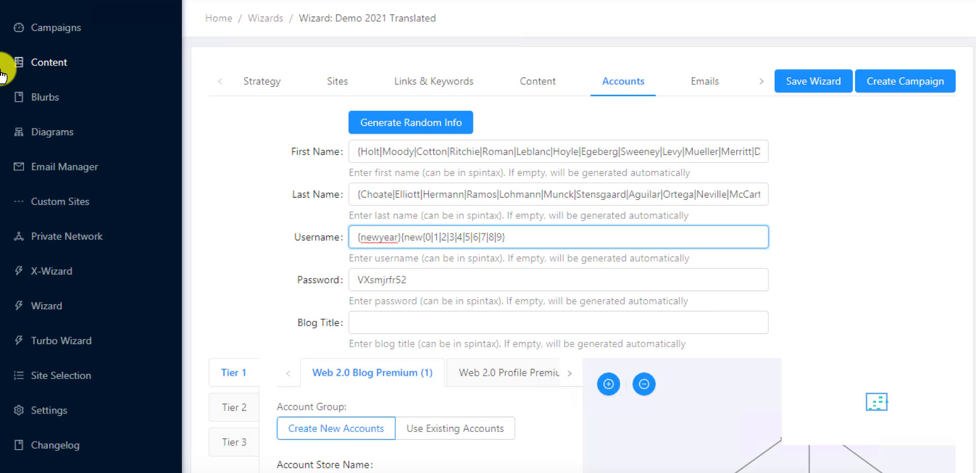
text(yearllc)
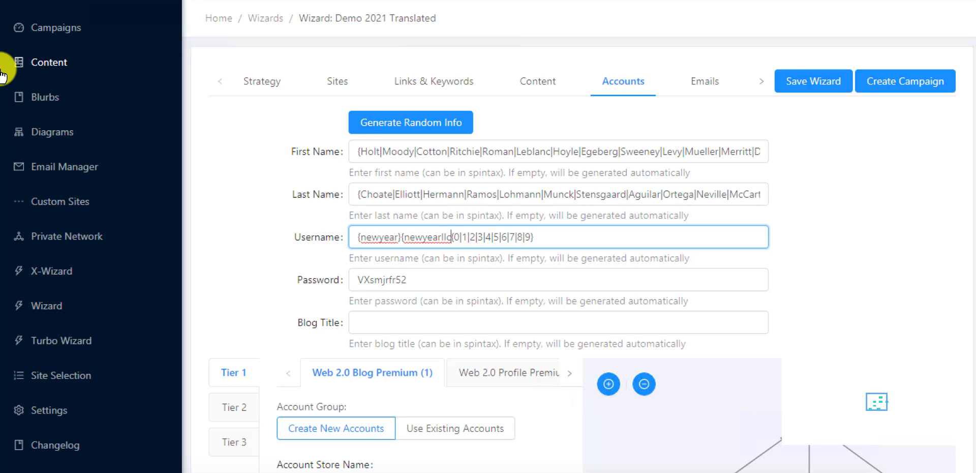
text(})
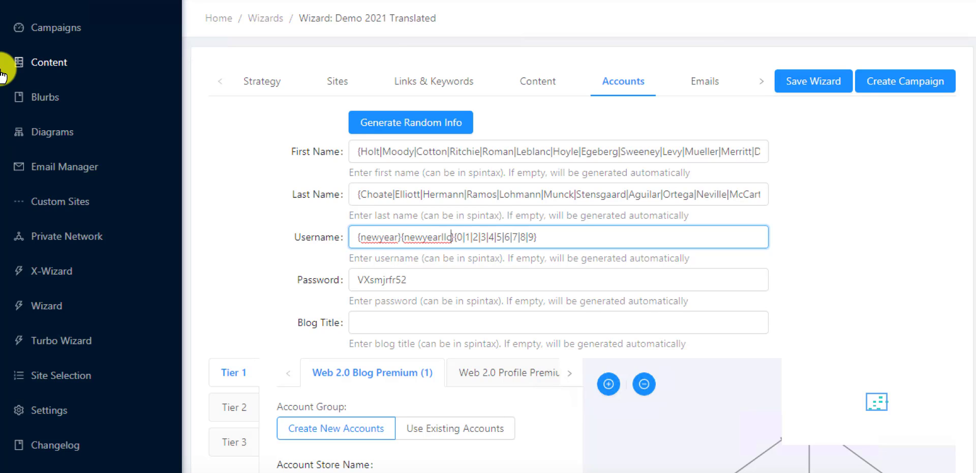
- Merge the two Username word groups into the single spintax group {newyear|newyearllc}
key(Left)
key(Left)
key(Left)
key(Left)
key(Left)
key(Right)
key(BackSpace)
key(BackSpace)
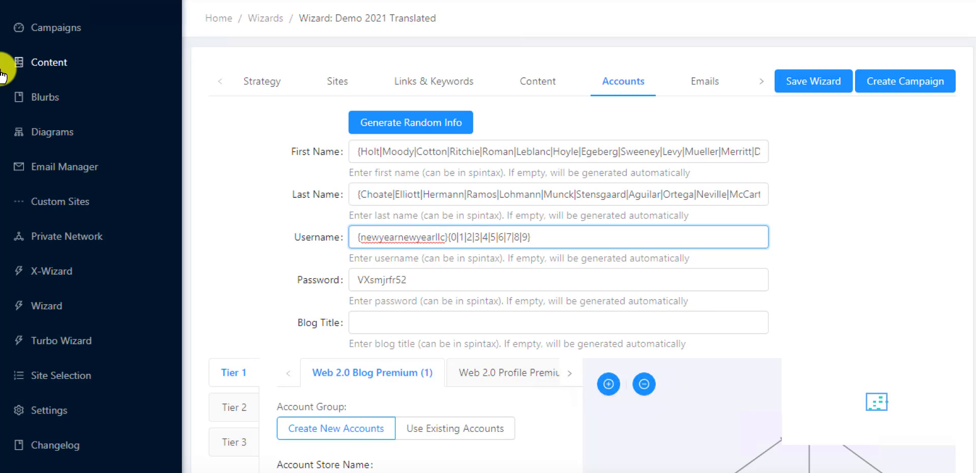
text(|)
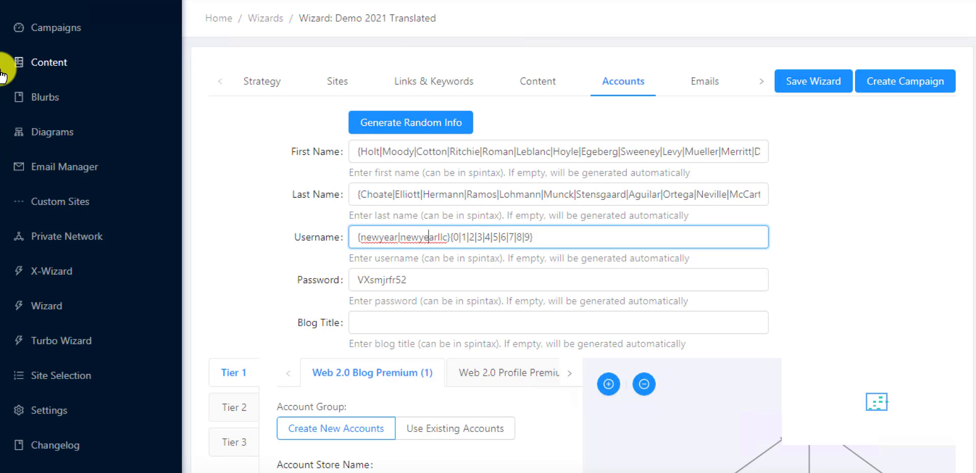
- Add newyearresolutions as a third alternative in the Username word group, giving {newyear|newyearllc|newyearresolutions}
key(Right)
key(Right)
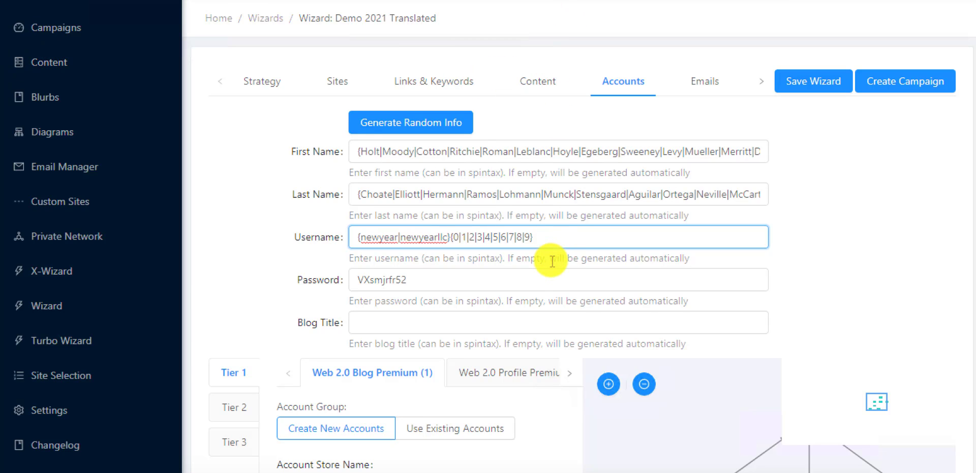
text(})
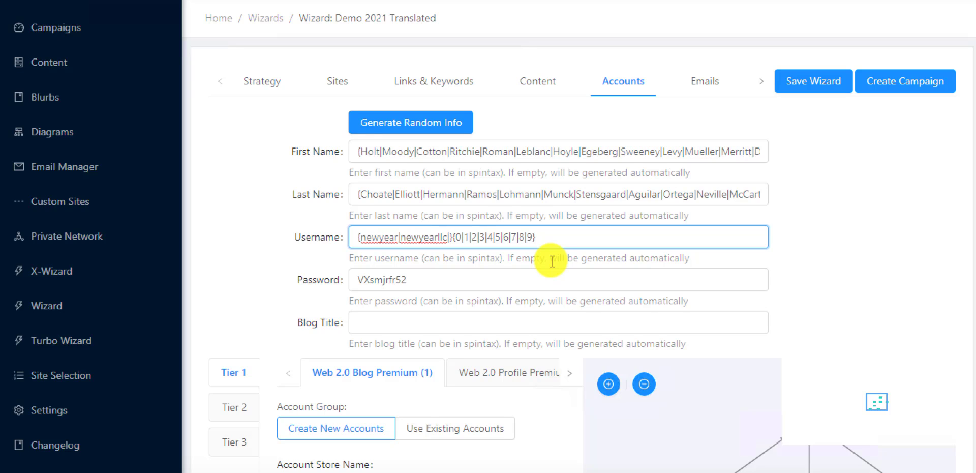
text(newyearre)
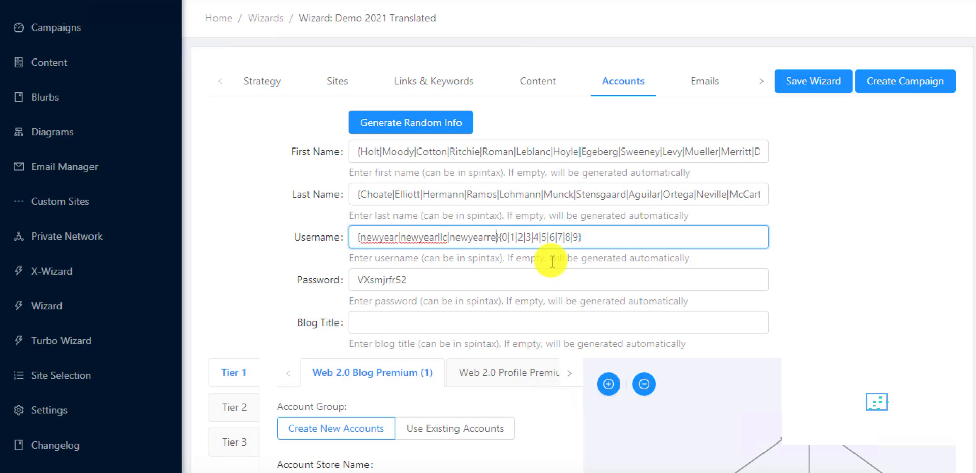
text(solution)
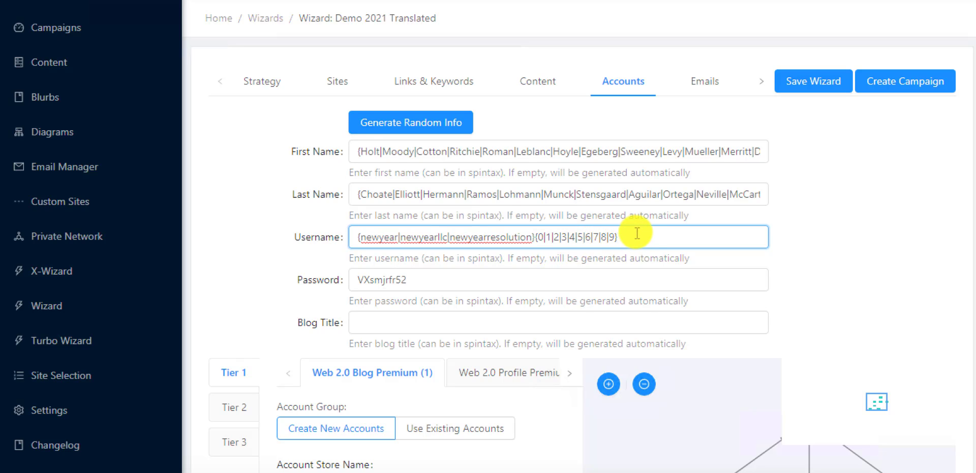
text(s)
key(ctrl+a)
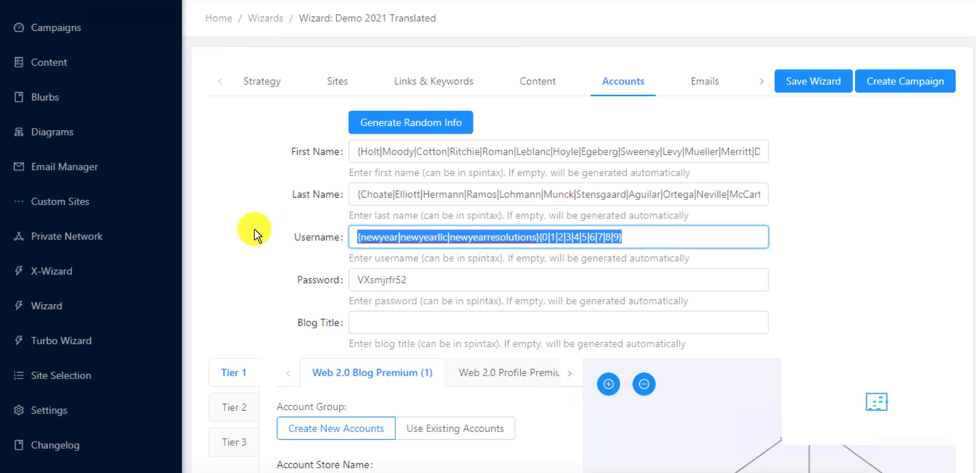
click(281, 293)
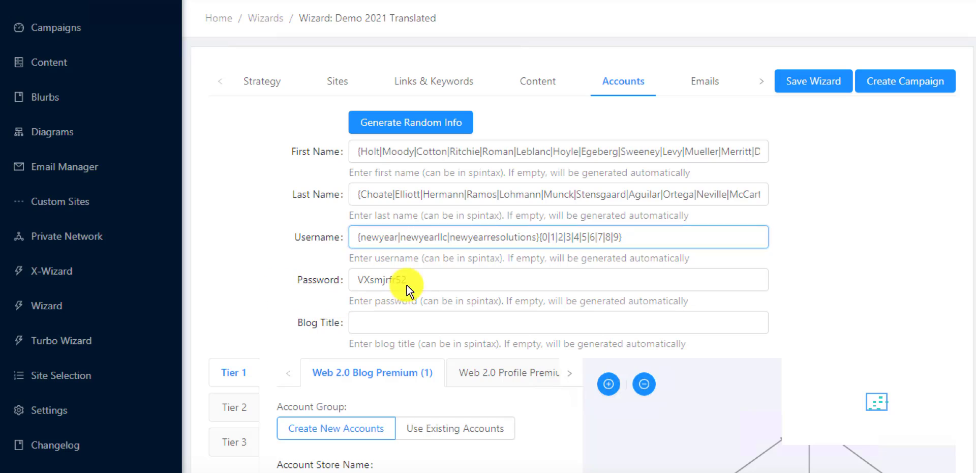
- Set the account Blog Title to New Year Resolution
click(435, 320)
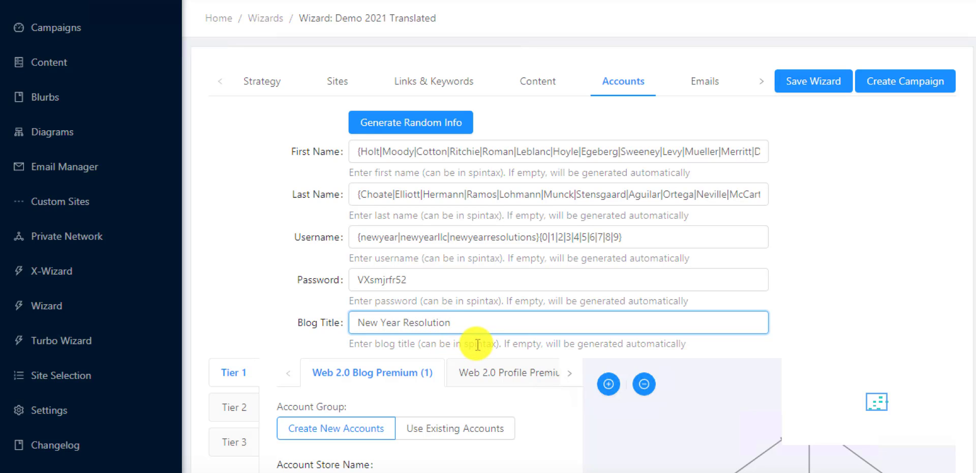
click(432, 344)
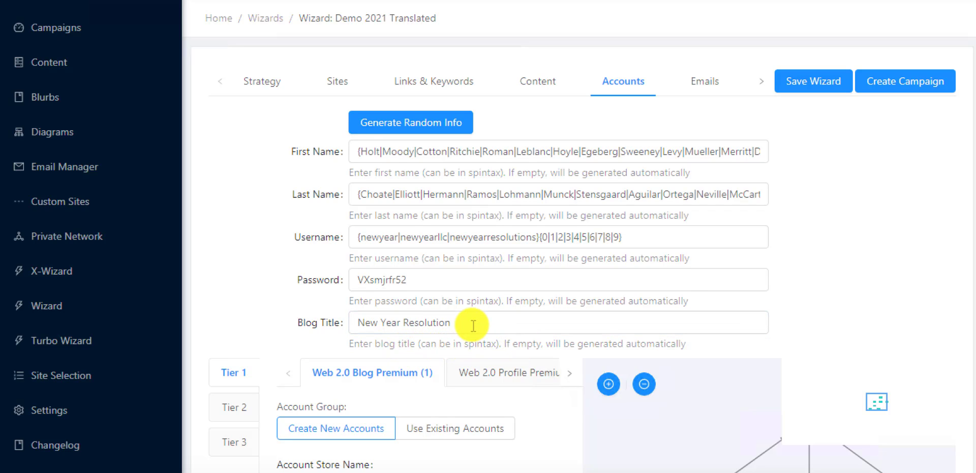
drag(470, 325, 316, 320)
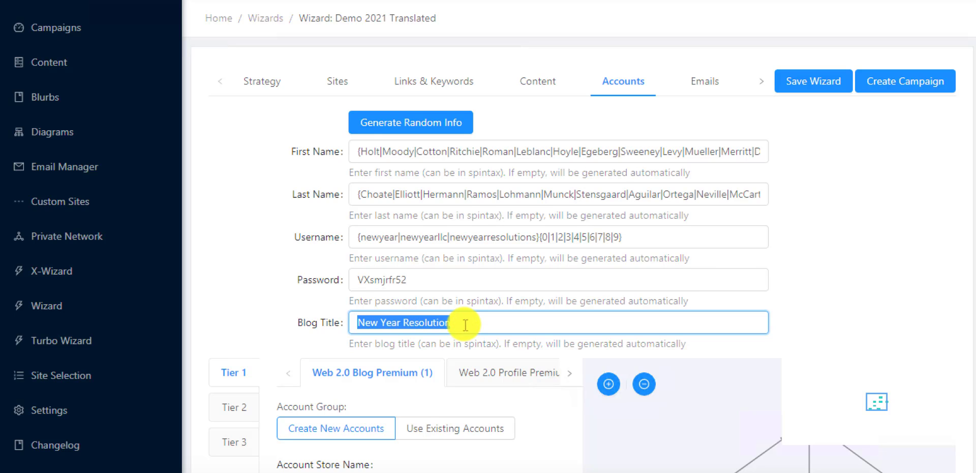
- Examine the Tier 1 account group settings for Web 2.0 Blog Premium (1) and Web 2.0 Profile Premium (1) and (2)
scroll(465, 325, down, 2)
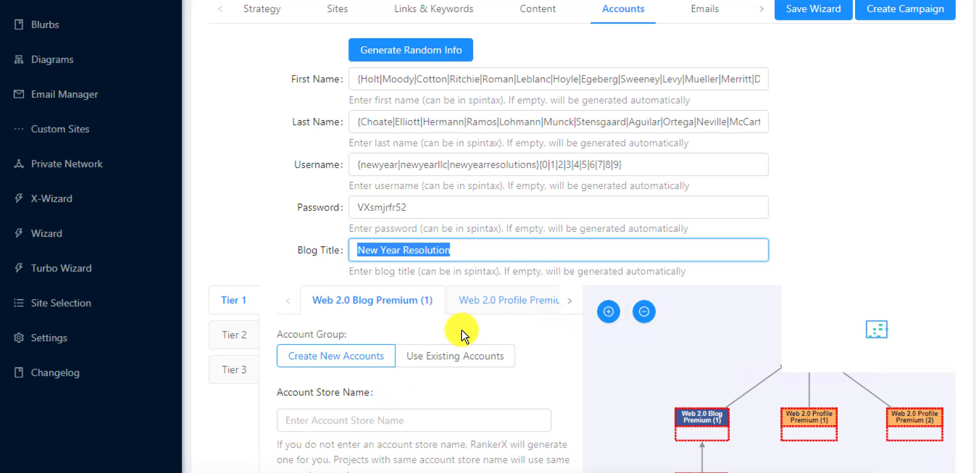
scroll(453, 331, down, 2)
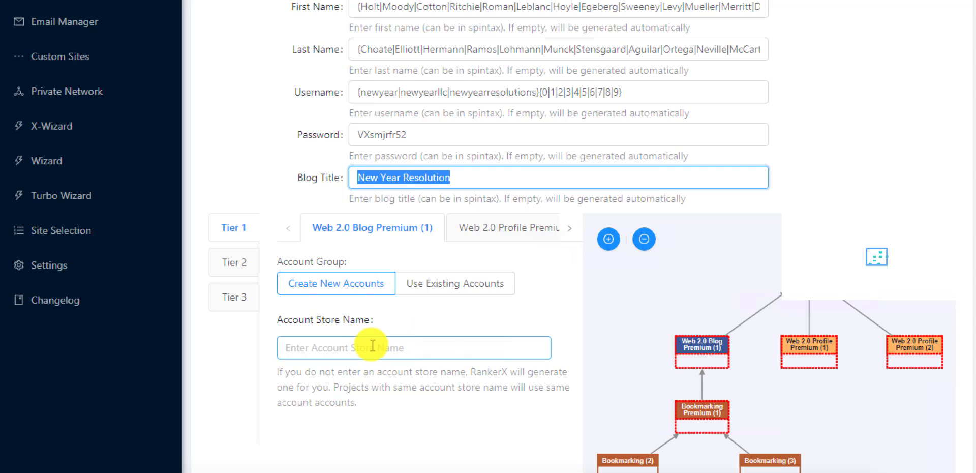
click(491, 232)
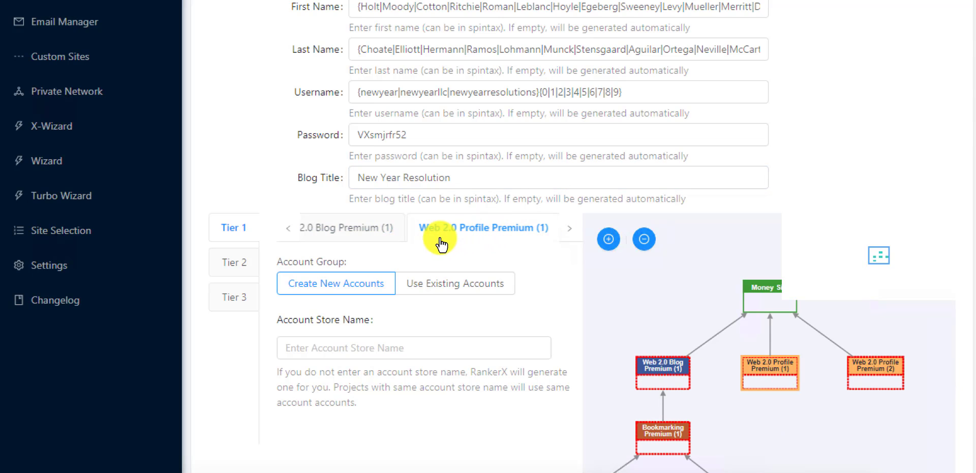
click(386, 239)
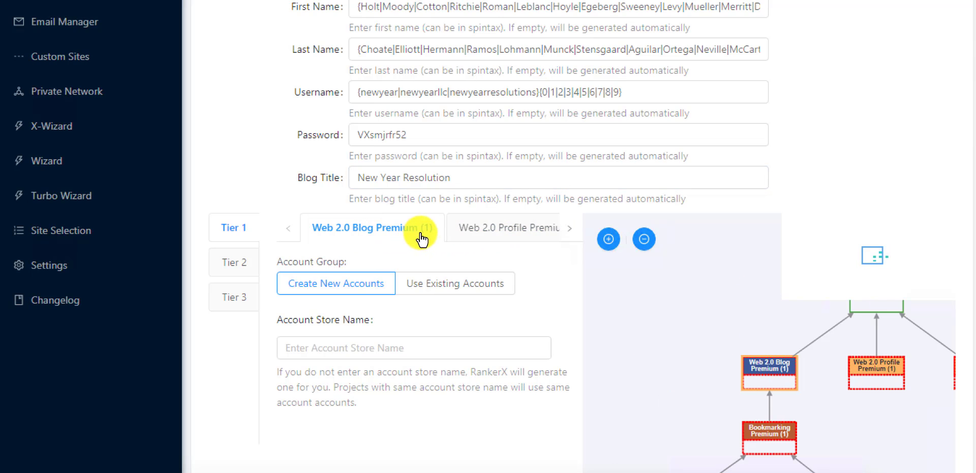
click(473, 231)
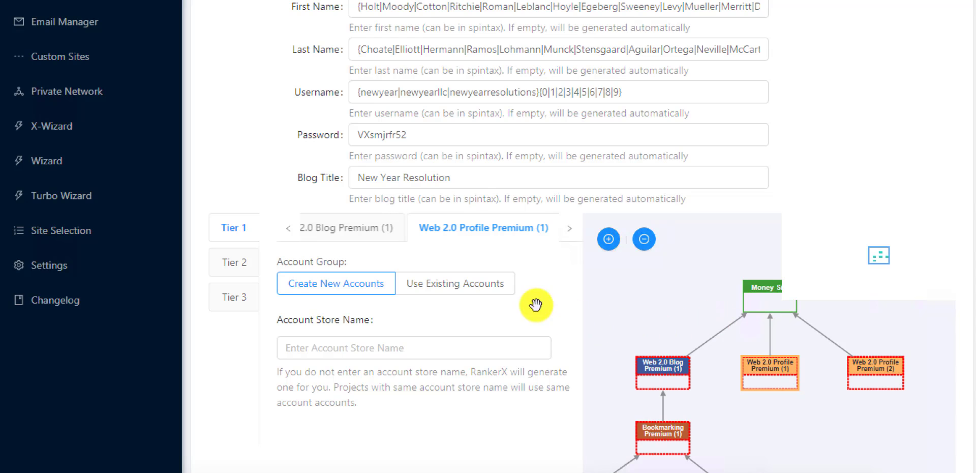
click(570, 228)
click(518, 235)
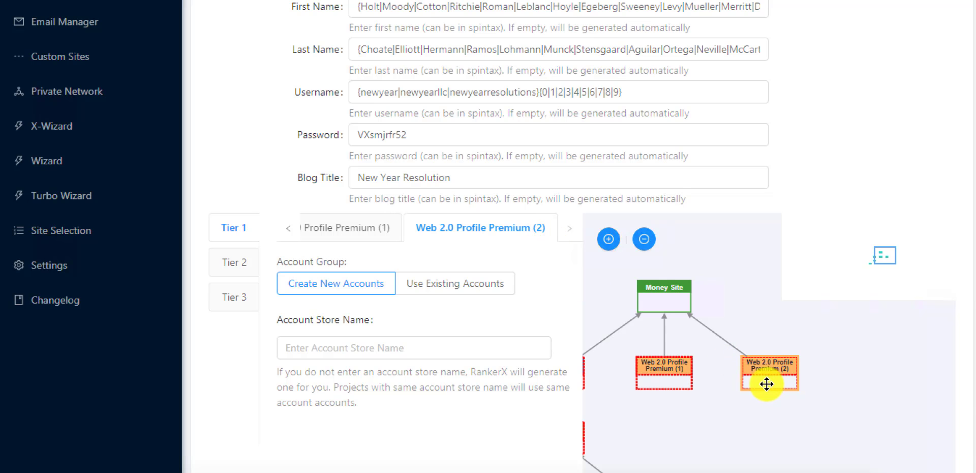
click(381, 233)
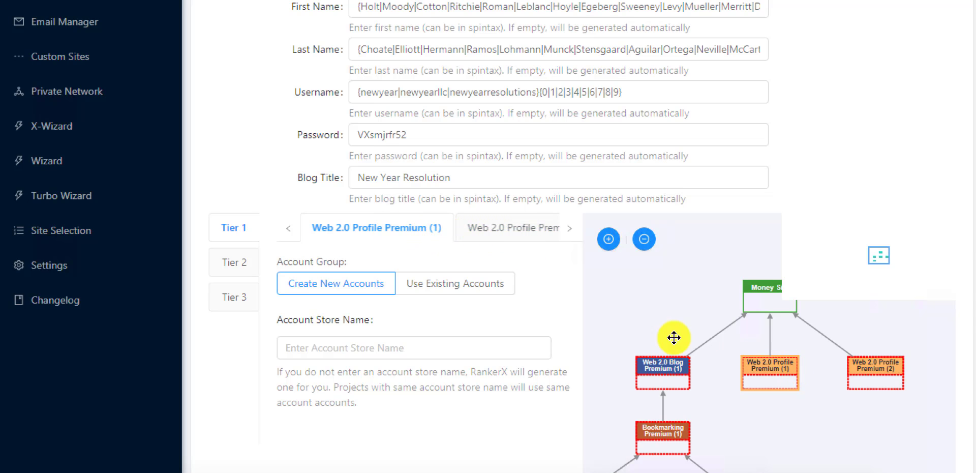
click(538, 235)
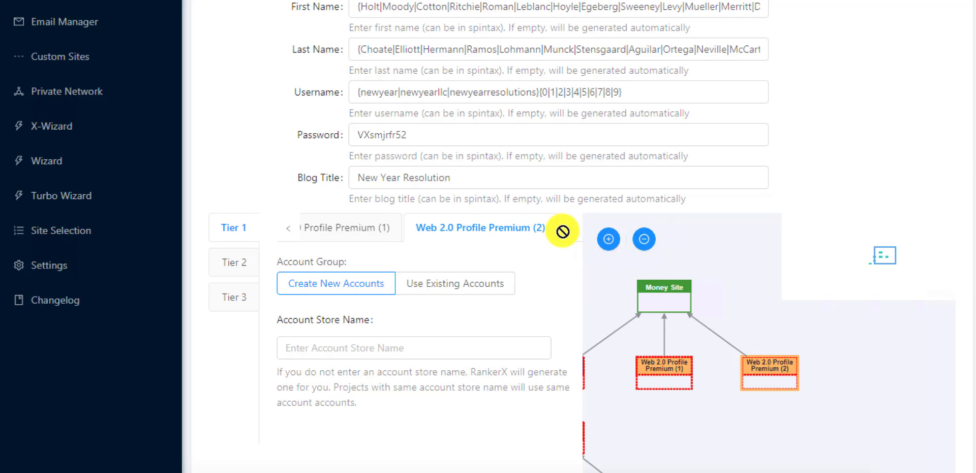
click(375, 234)
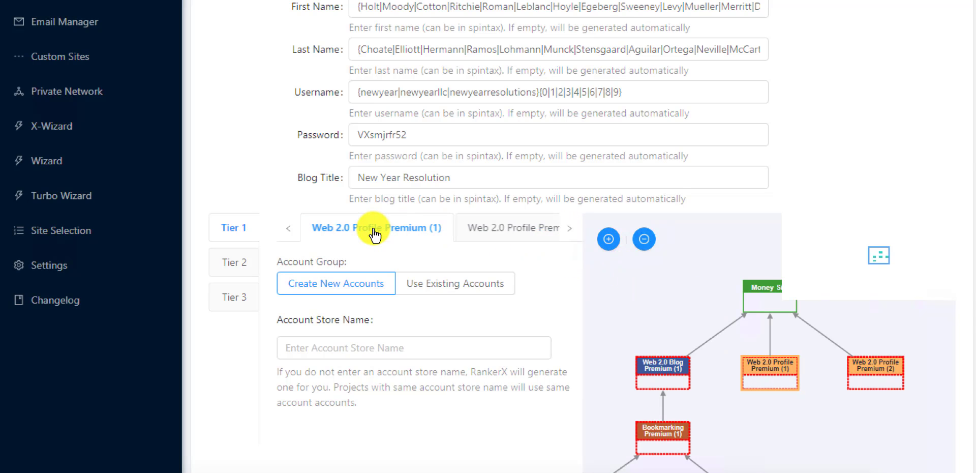
click(299, 231)
click(313, 229)
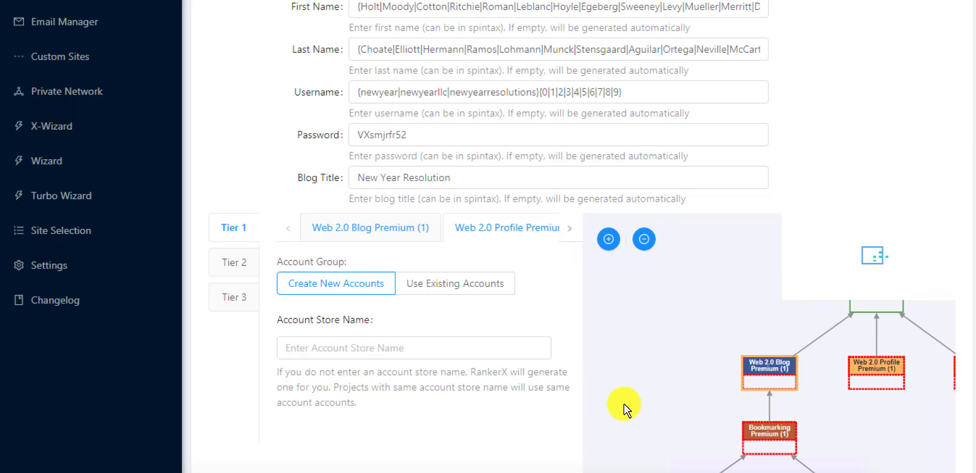
click(742, 377)
drag(234, 263, 780, 437)
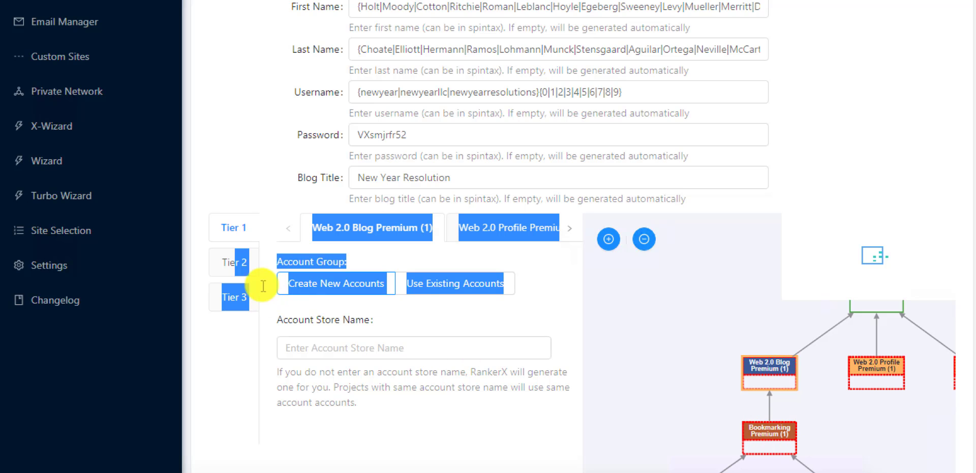
- Examine the account group settings of Tier 2 Bookmarking Premium (1) and Tier 3 Bookmarking (2) and (3), and return to Tier 1
click(238, 264)
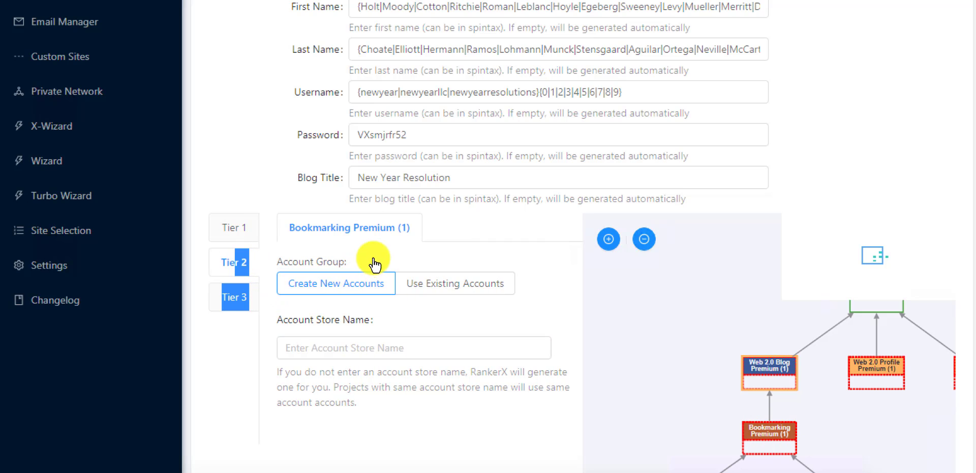
click(236, 265)
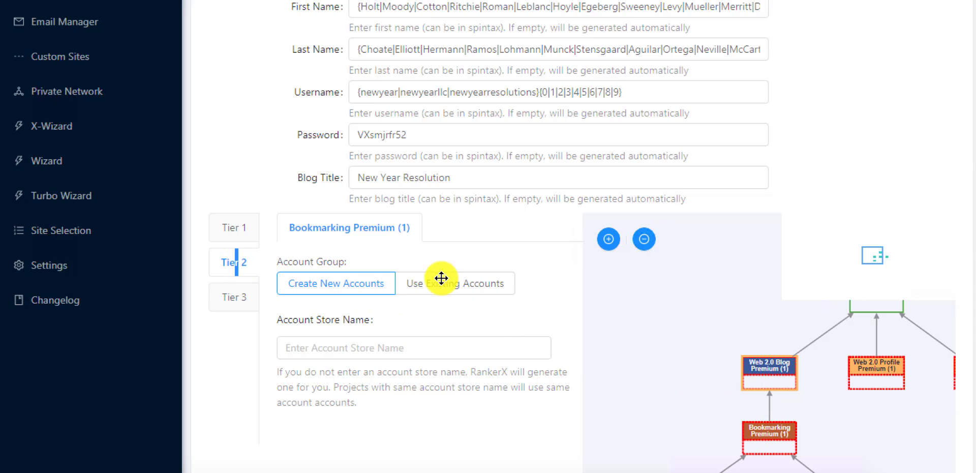
click(235, 297)
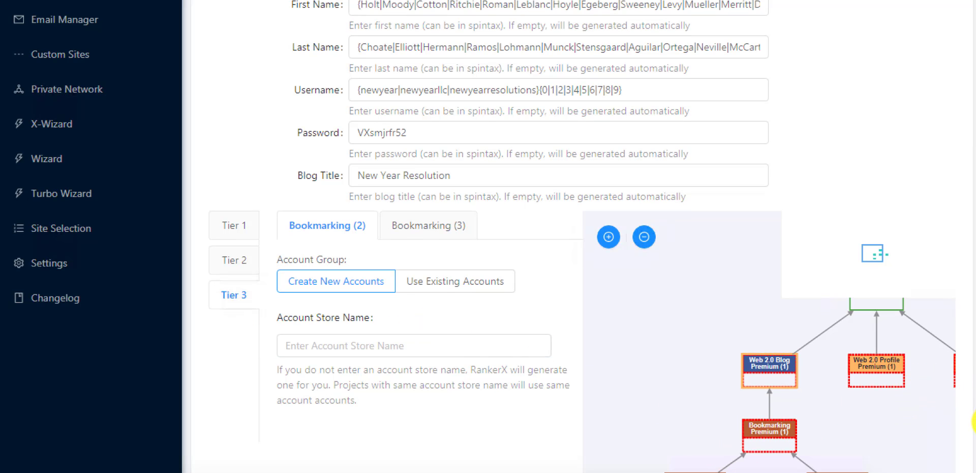
scroll(973, 407, down, 1)
drag(974, 426, 974, 427)
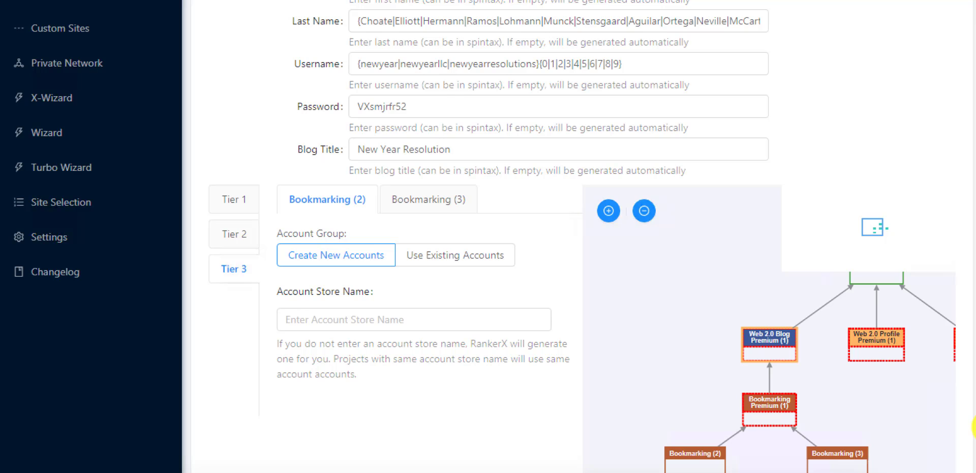
scroll(402, 310, down, 1)
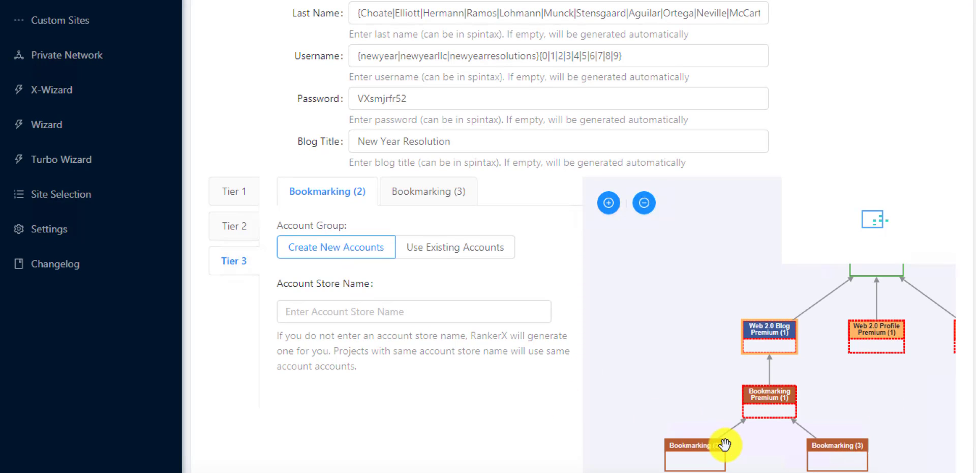
click(426, 194)
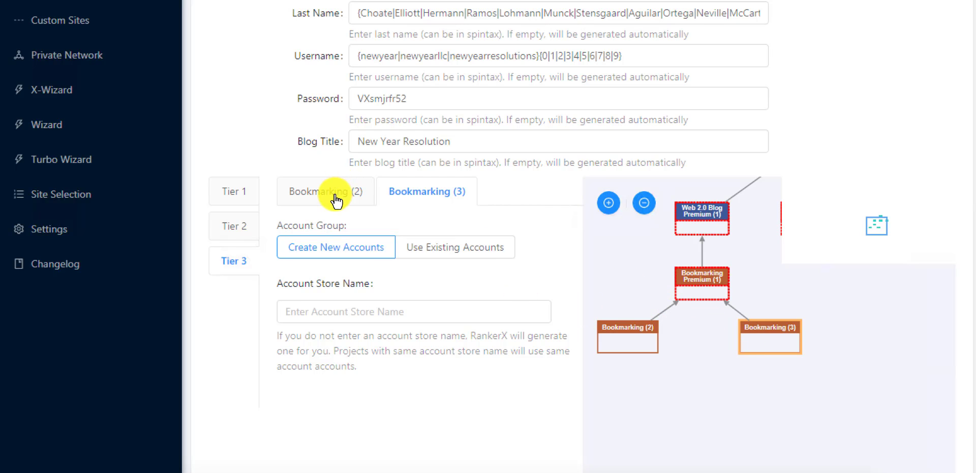
click(640, 341)
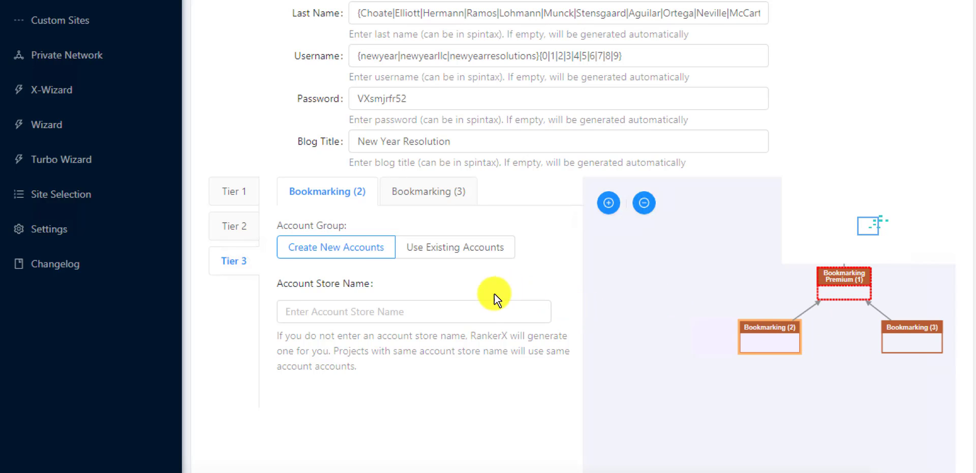
click(222, 195)
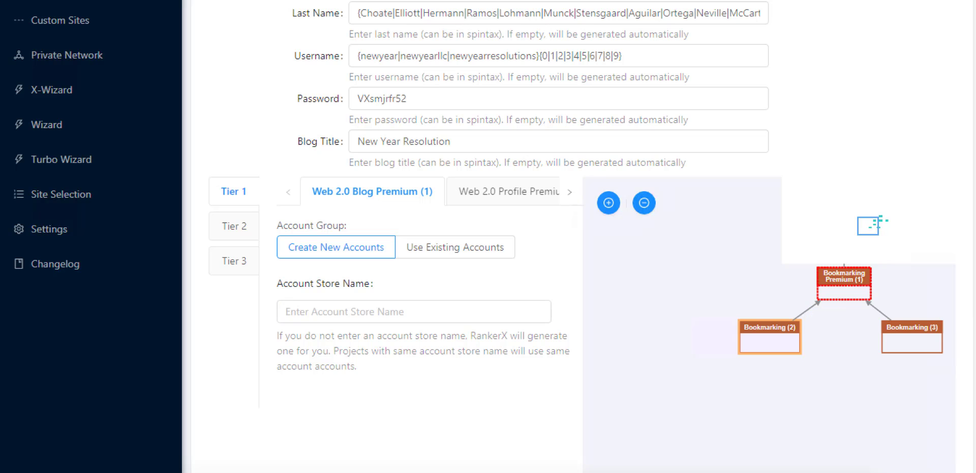
- Examine the Manual email account fields in the wizard's email settings and switch the Email Account Source back to Auto Download RankerX Mail
scroll(973, 275, up, 3)
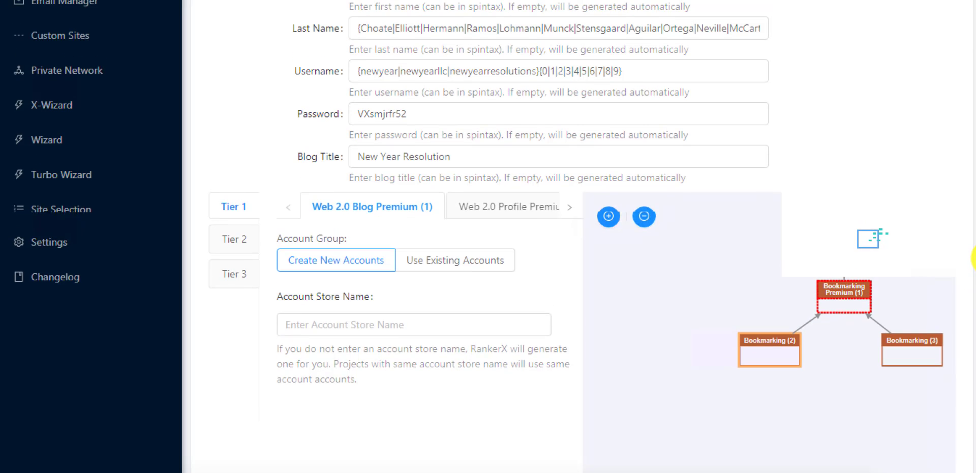
scroll(974, 213, up, 2)
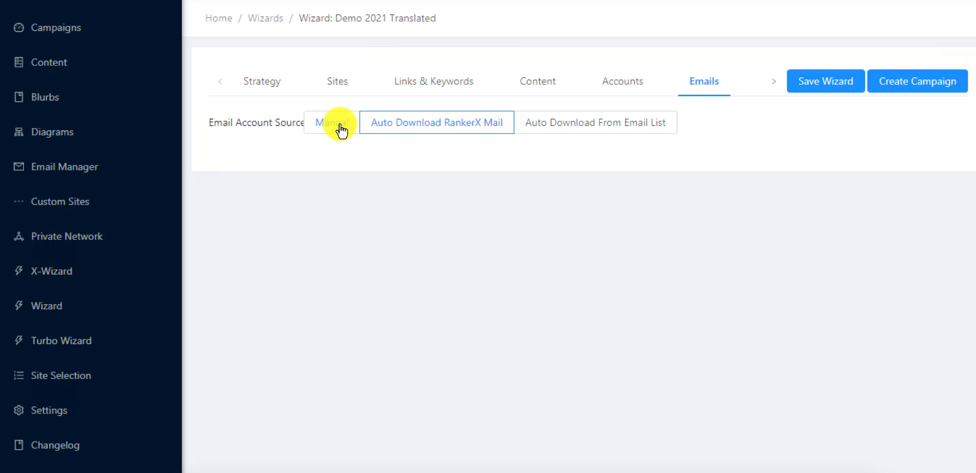
click(355, 131)
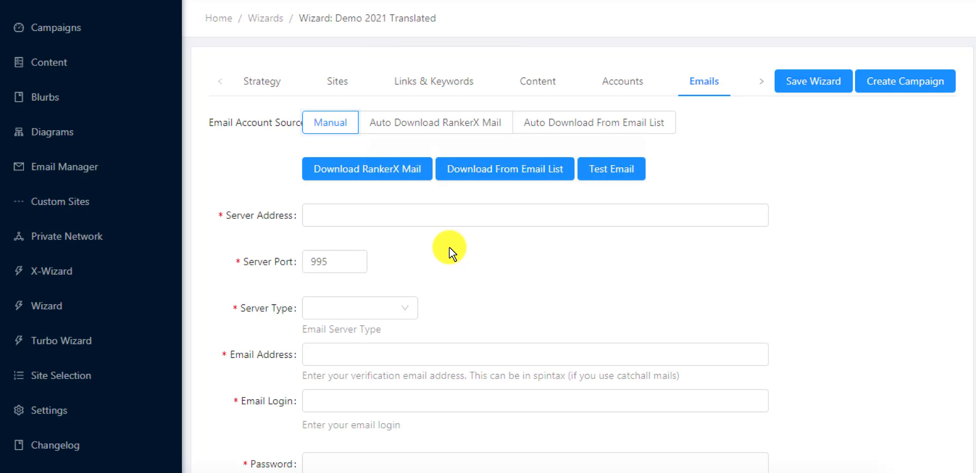
scroll(449, 247, down, 2)
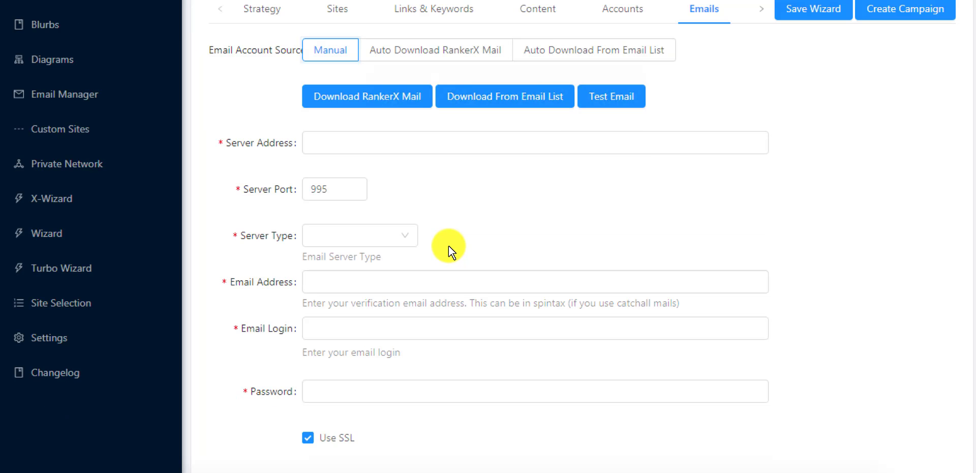
scroll(450, 147, up, 2)
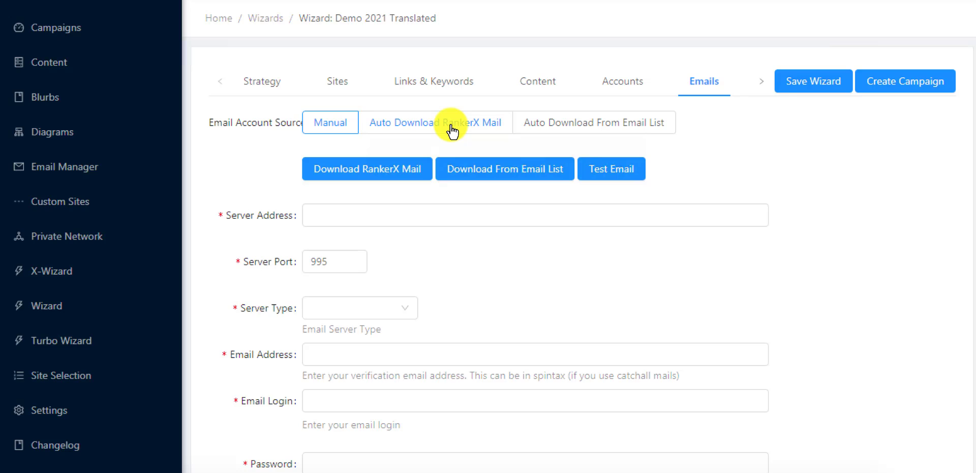
click(451, 132)
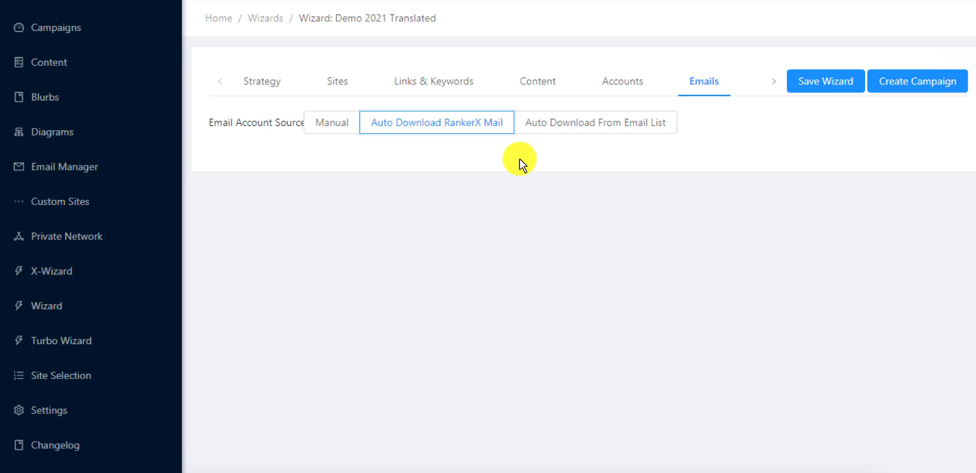
click(775, 84)
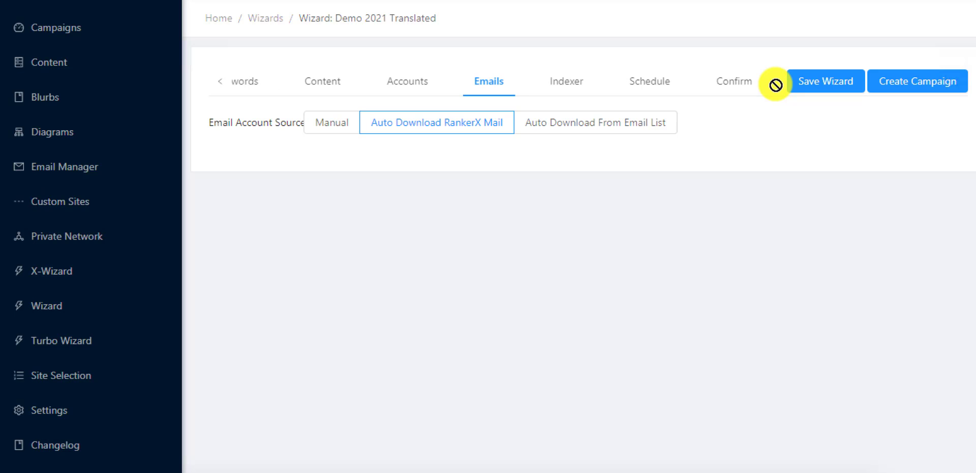
- Turn off the indexing service for Tier 1, Tier 2 and Tier 3 in the wizard's indexer settings
click(576, 95)
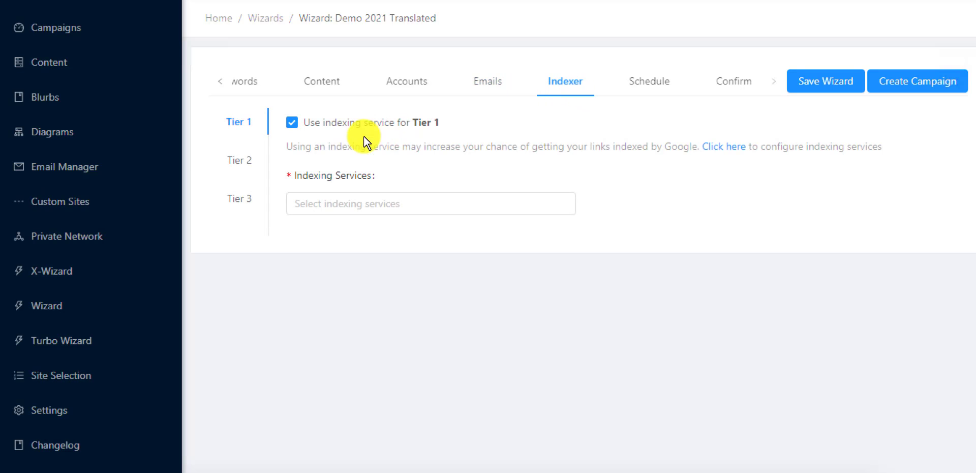
click(239, 160)
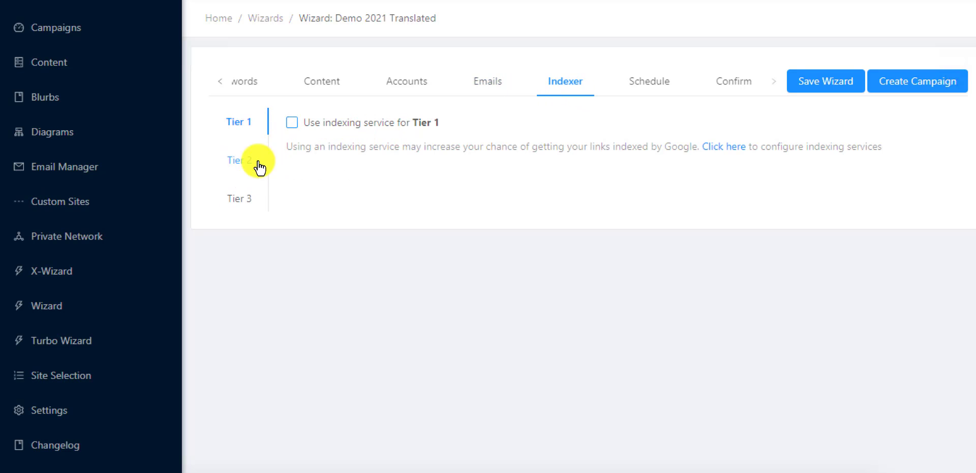
click(292, 123)
click(238, 199)
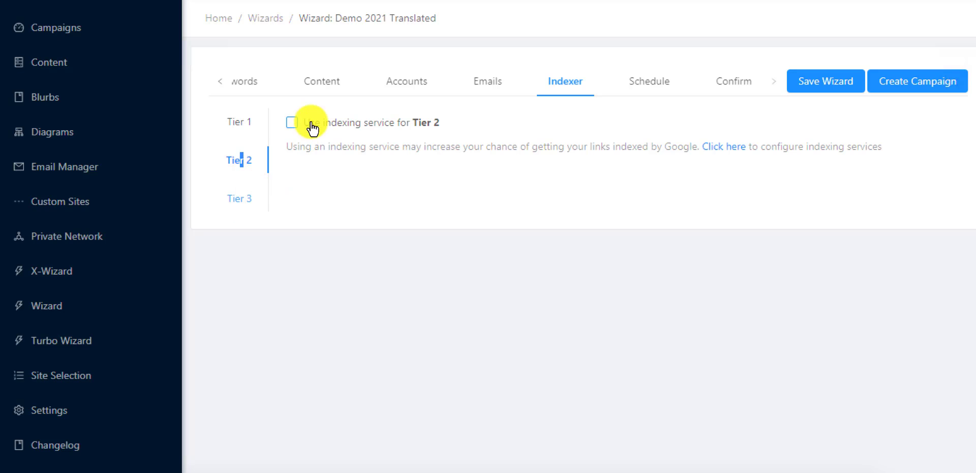
click(293, 125)
click(452, 125)
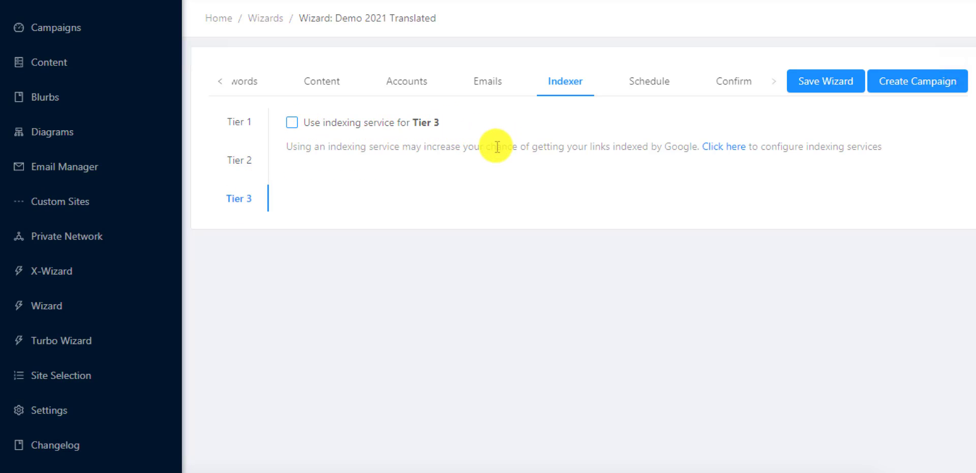
- Schedule the campaign to start on 2020-12-29 at 20:52
click(645, 88)
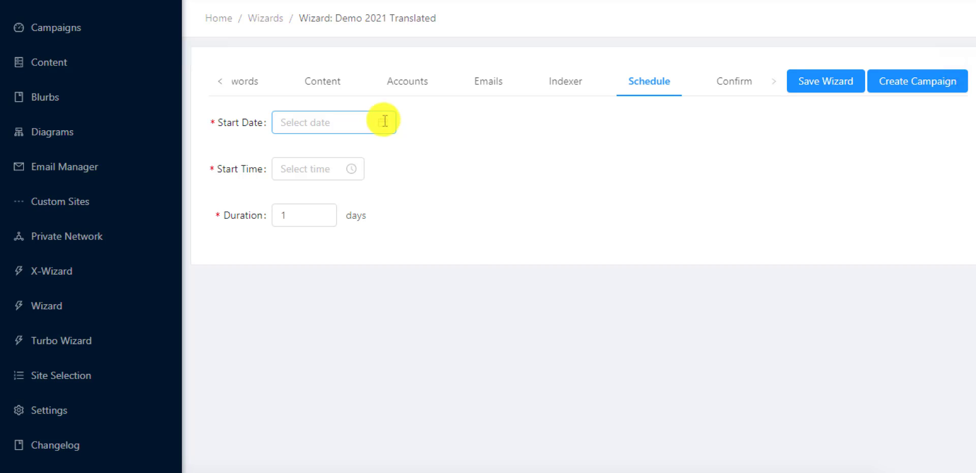
click(385, 121)
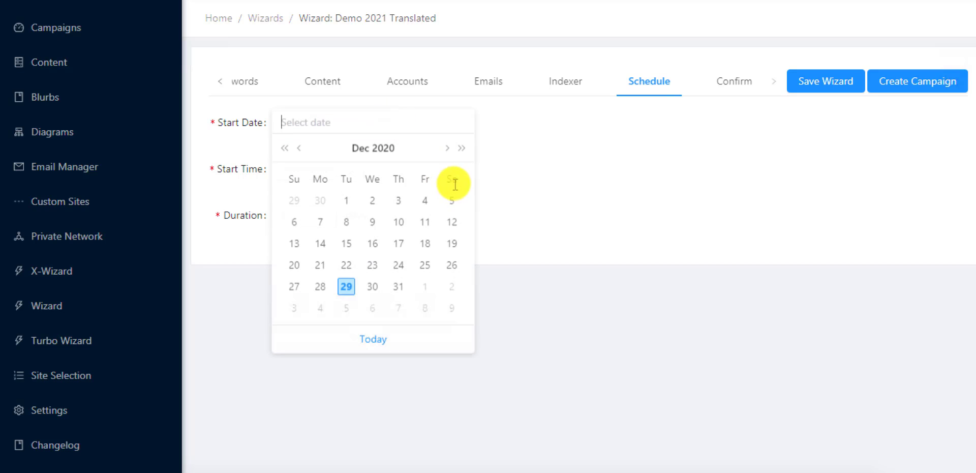
click(345, 289)
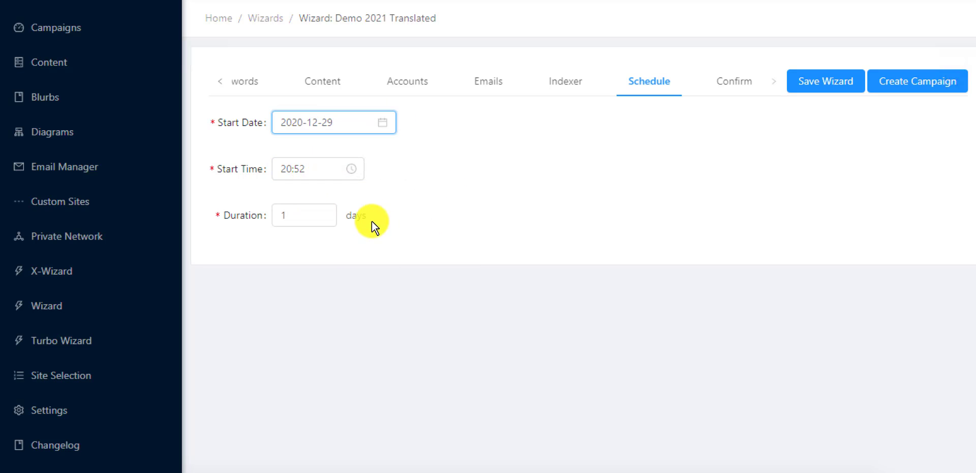
- Name the campaign New Year Resolutions 2021 Demo in the wizard's confirmation settings
click(732, 90)
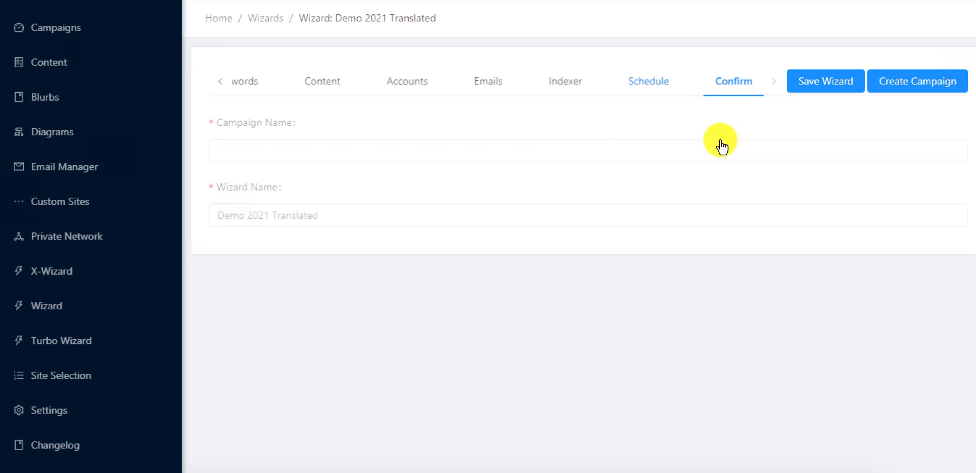
click(369, 153)
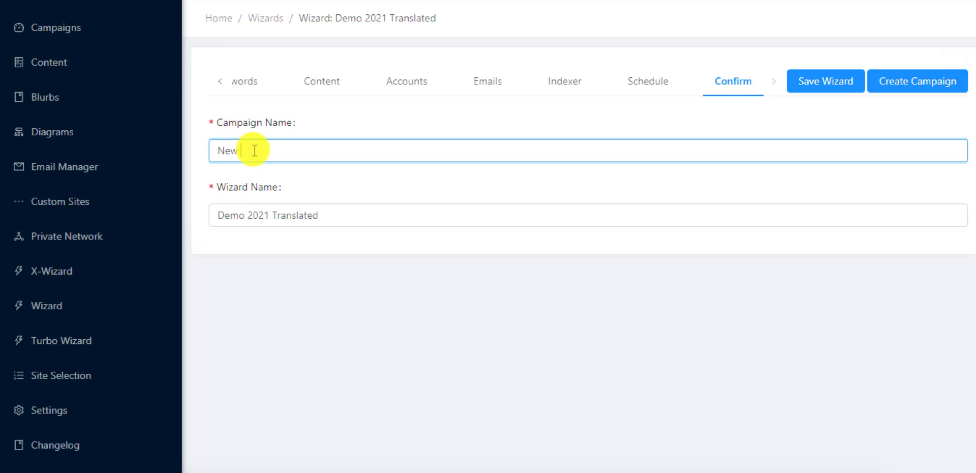
text(esolutions 2021 Demo)
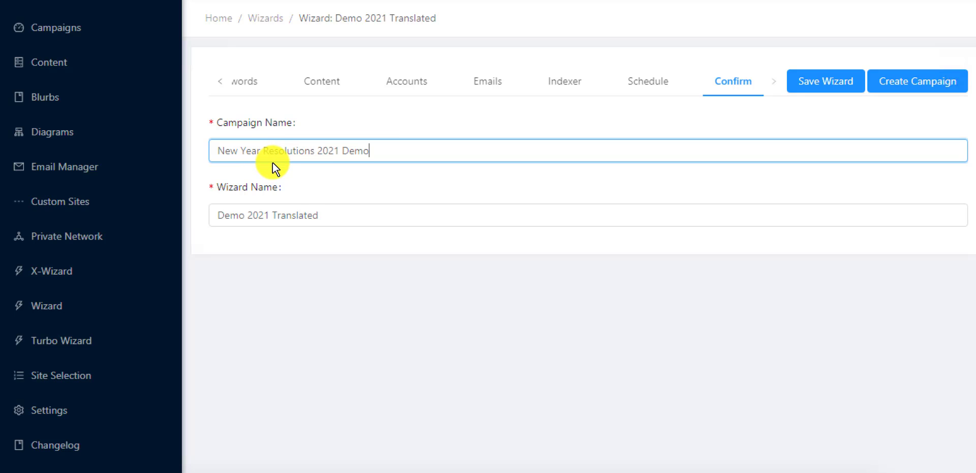
- Save the Demo 2021 Translated wizard and create the campaign from it
click(827, 90)
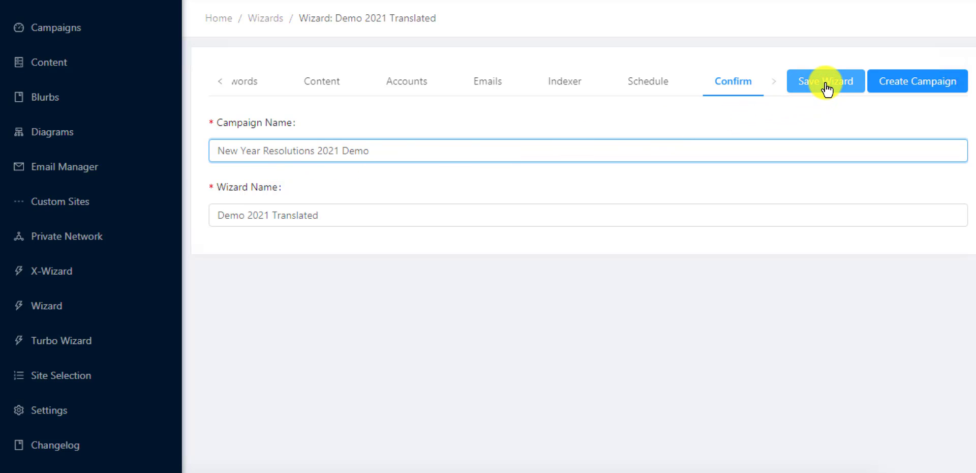
click(826, 88)
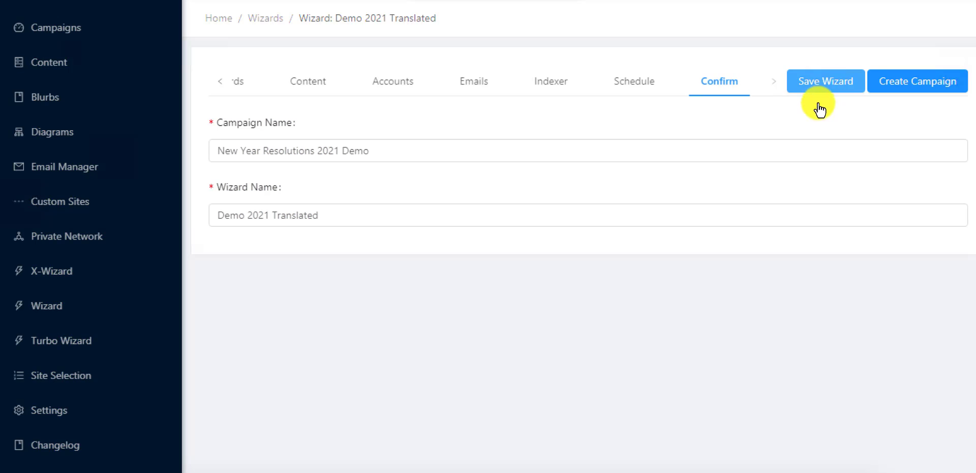
click(618, 151)
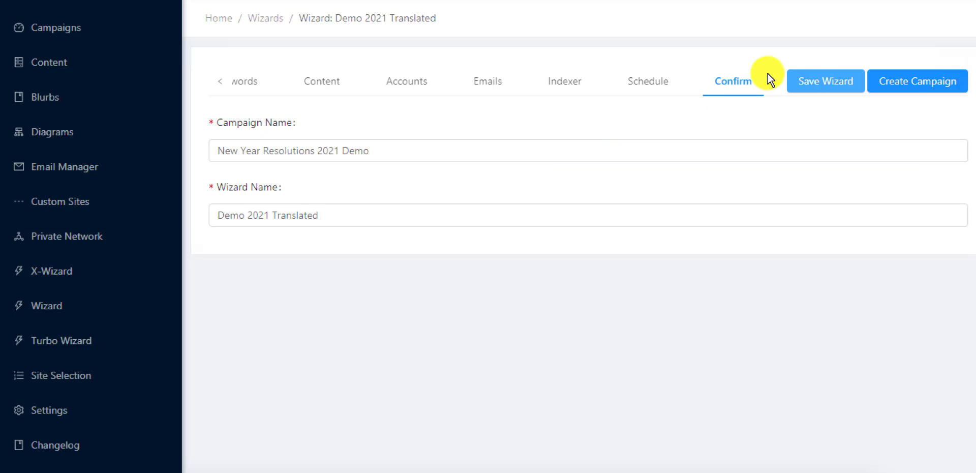
click(907, 89)
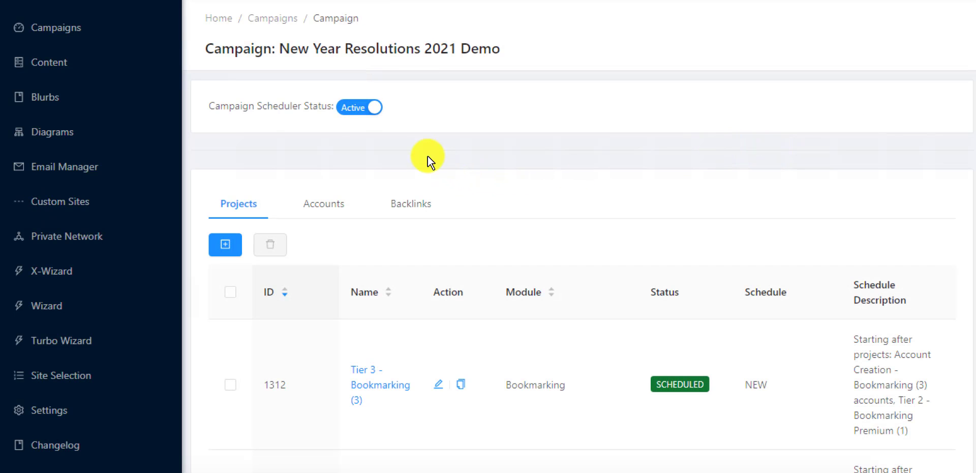
- Open the New Year Resolutions 2021 Demo campaign from the campaign list and examine the status of its Account Creation projects
click(80, 30)
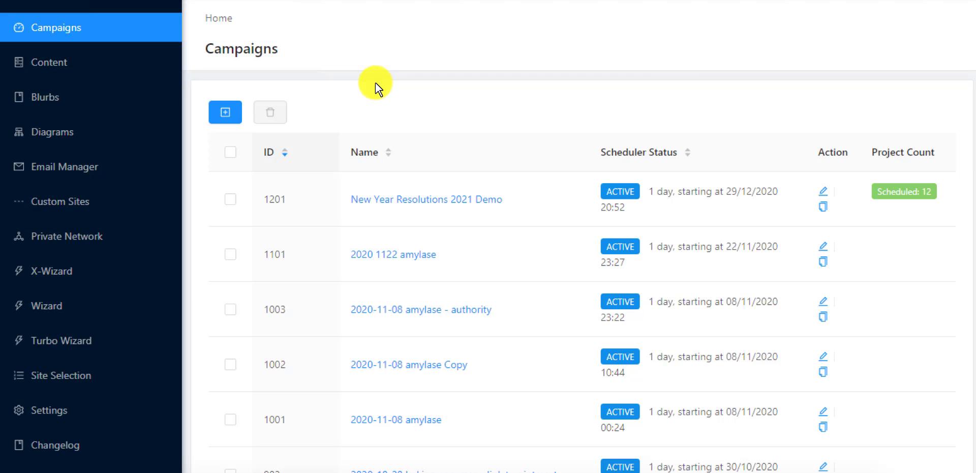
click(411, 199)
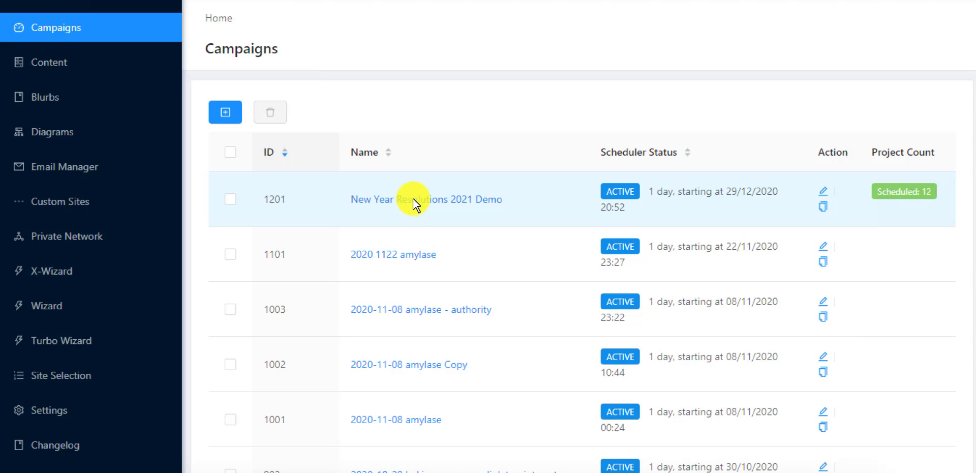
scroll(556, 287, down, 5)
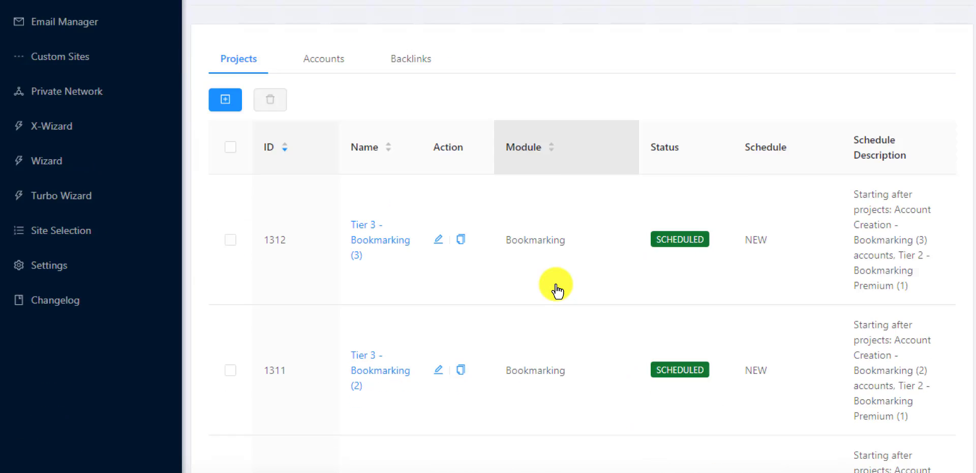
scroll(555, 284, down, 17)
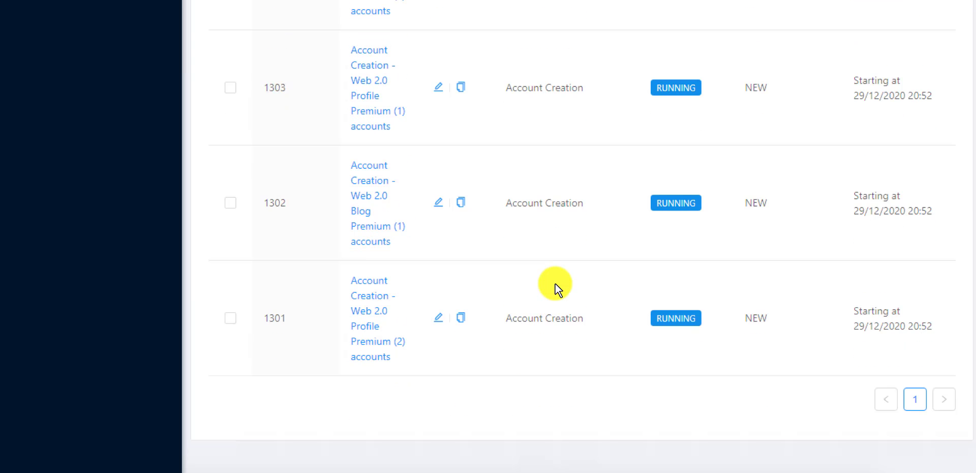
scroll(556, 285, up, 6)
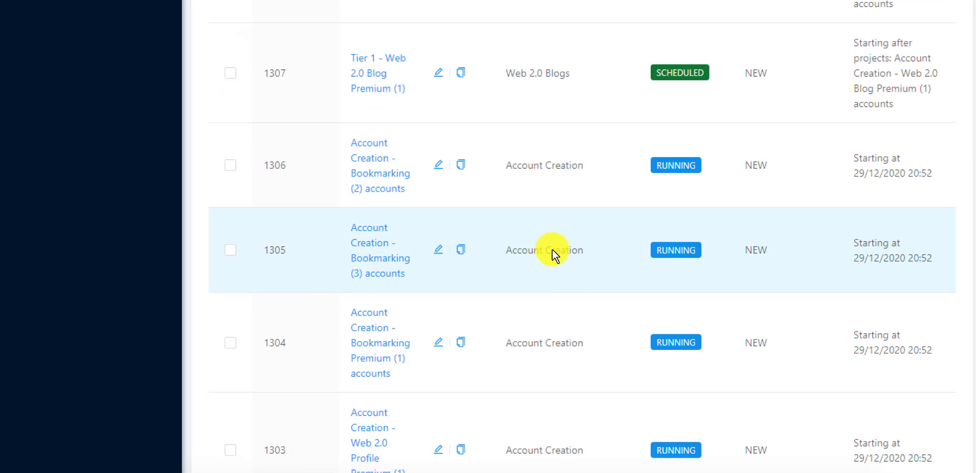
scroll(571, 283, down, 4)
scroll(570, 283, down, 3)
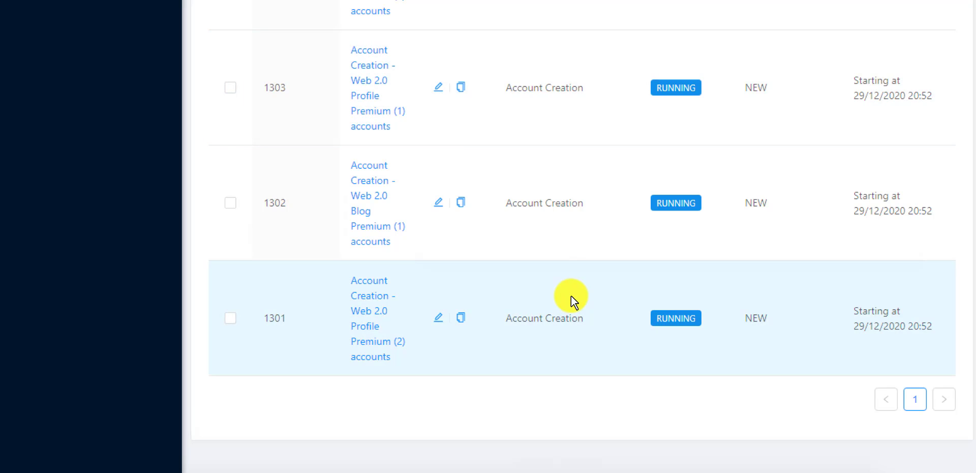
scroll(571, 296, up, 7)
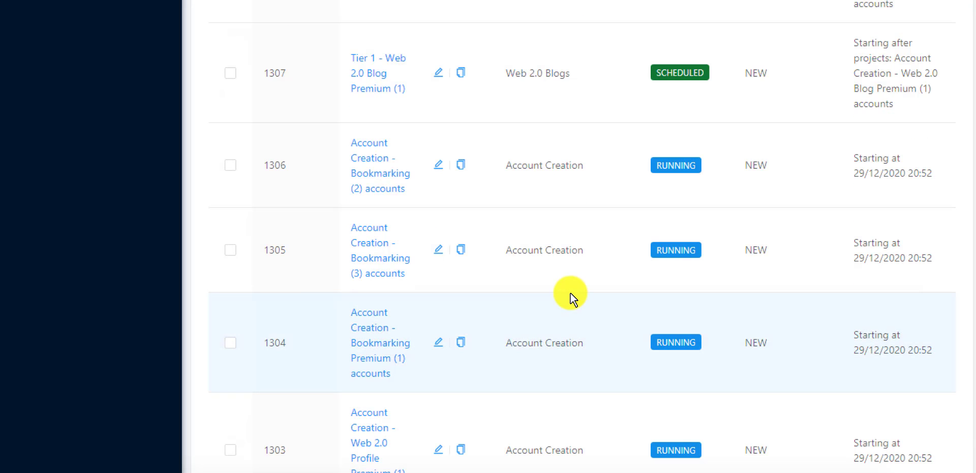
scroll(570, 291, down, 7)
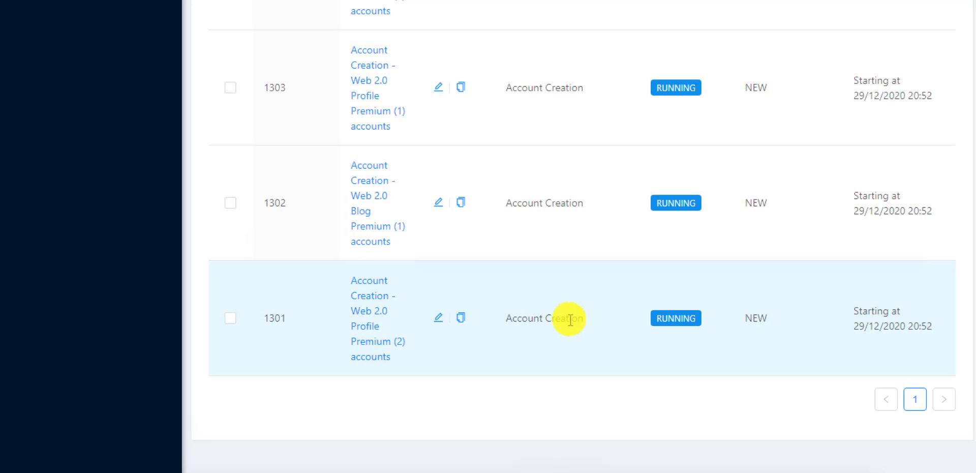
drag(517, 319, 570, 322)
scroll(589, 334, up, 4)
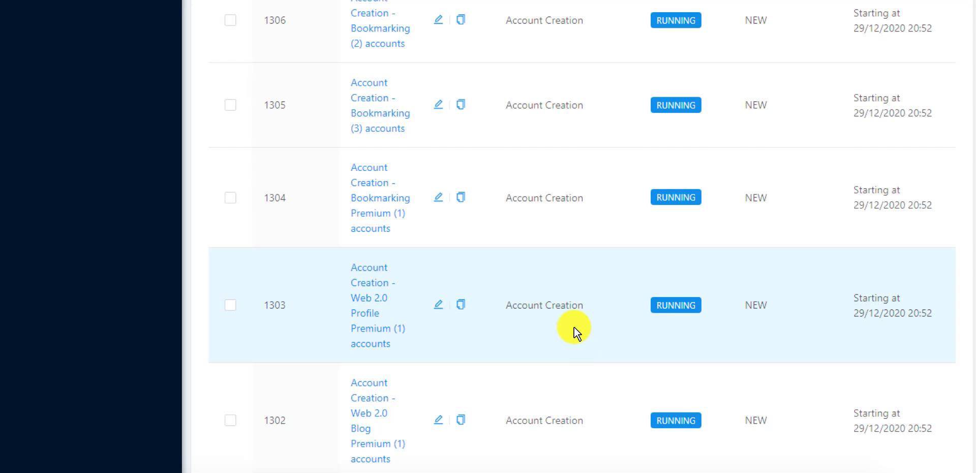
scroll(560, 239, up, 3)
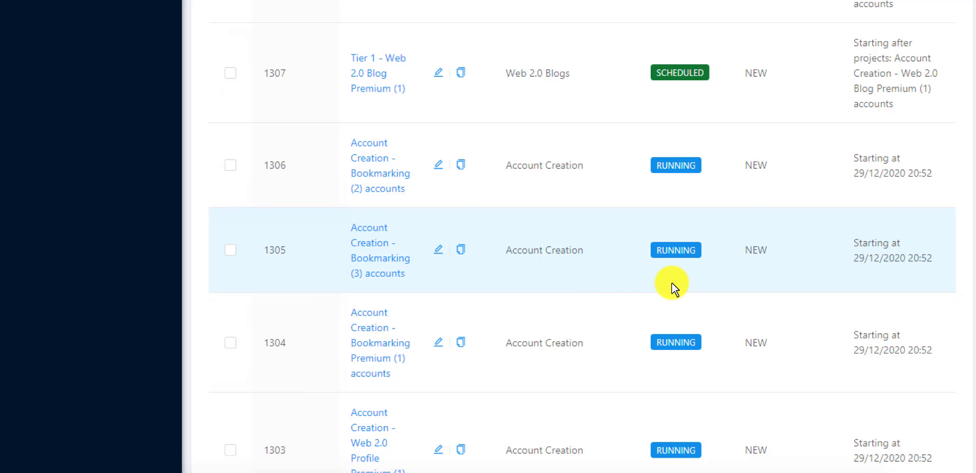
scroll(712, 280, down, 3)
scroll(737, 270, up, 1)
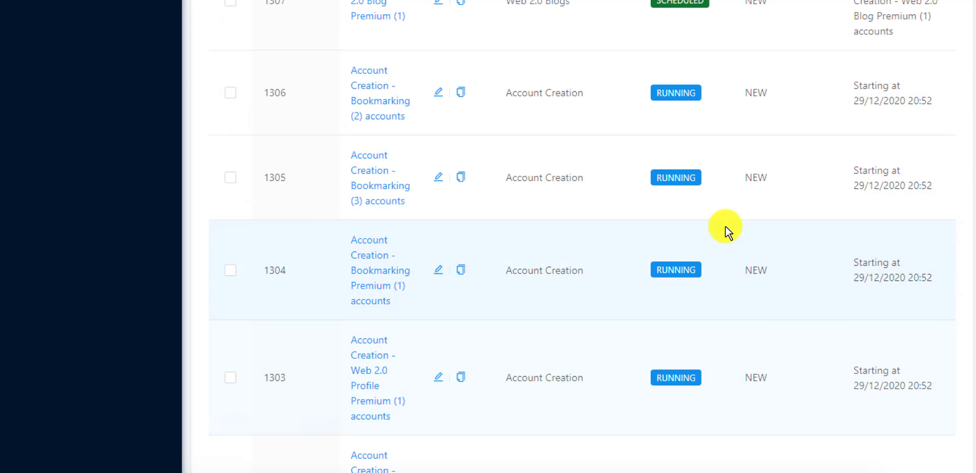
scroll(693, 371, down, 1)
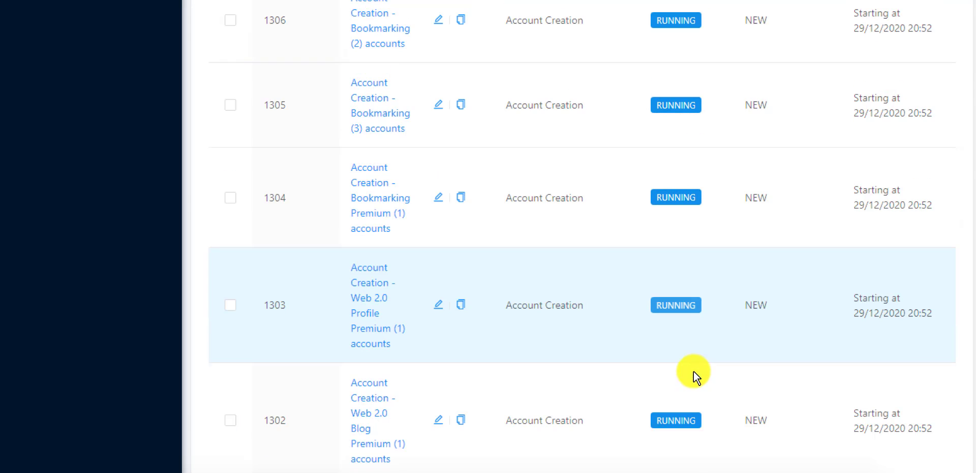
scroll(693, 370, down, 2)
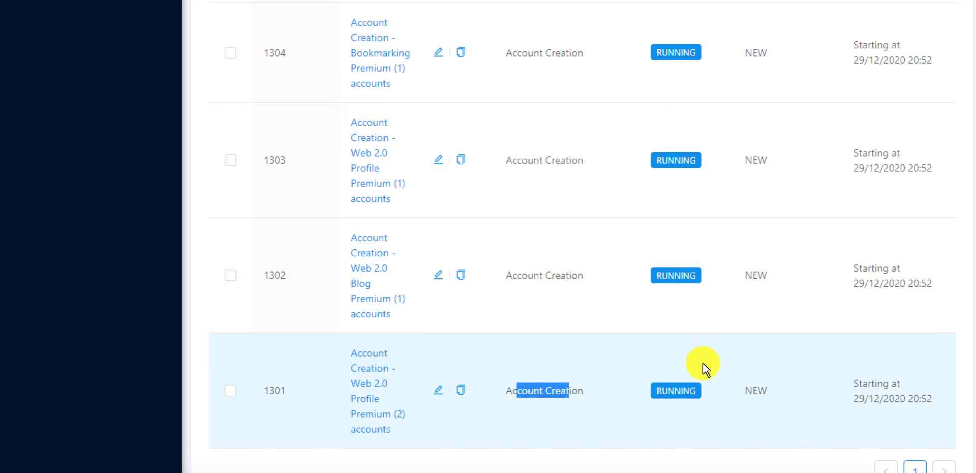
scroll(701, 386, down, 1)
click(691, 394)
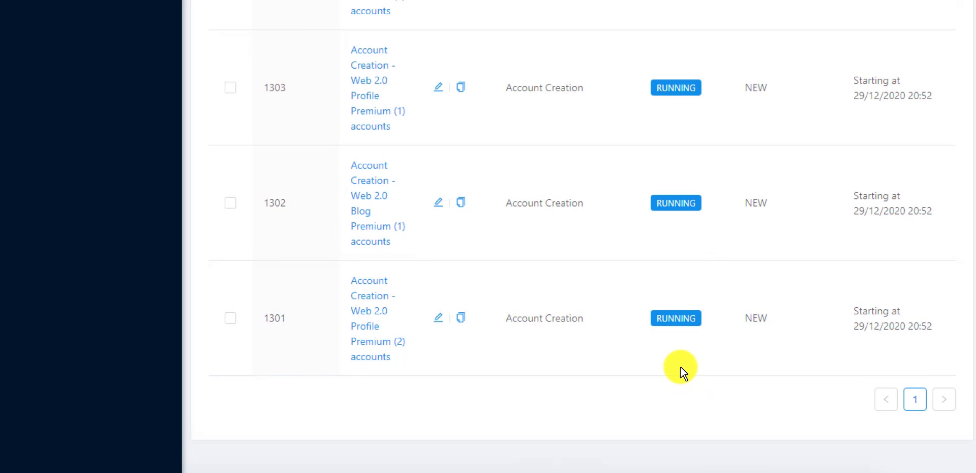
- Examine the schedule descriptions of the campaign's tier projects to see which Account Creation projects each one starts after
scroll(681, 370, up, 2)
scroll(617, 329, up, 6)
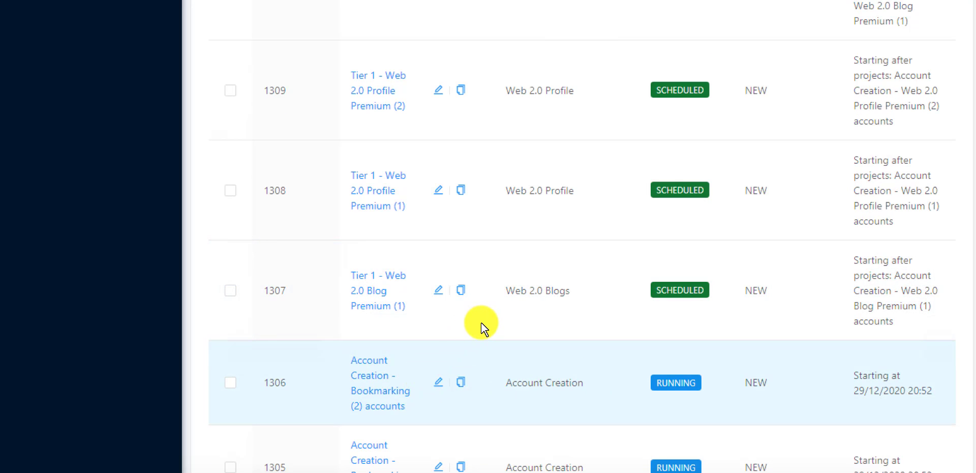
scroll(482, 324, up, 2)
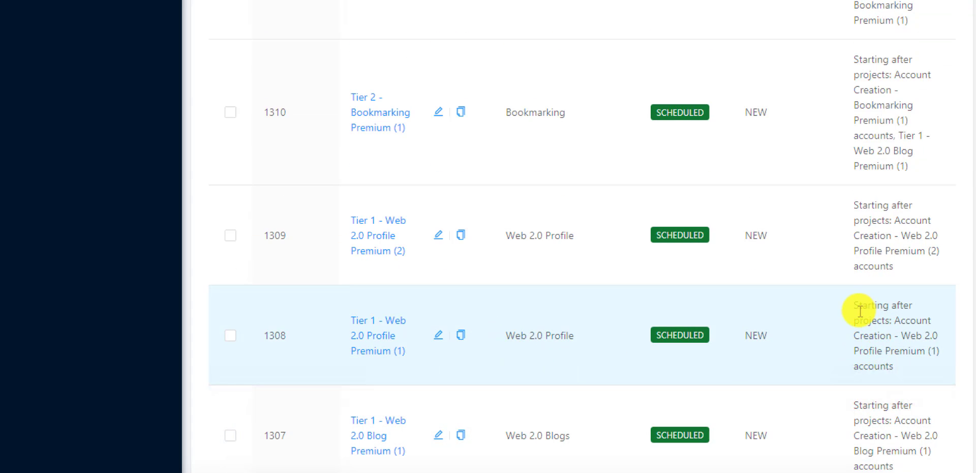
drag(859, 310, 925, 351)
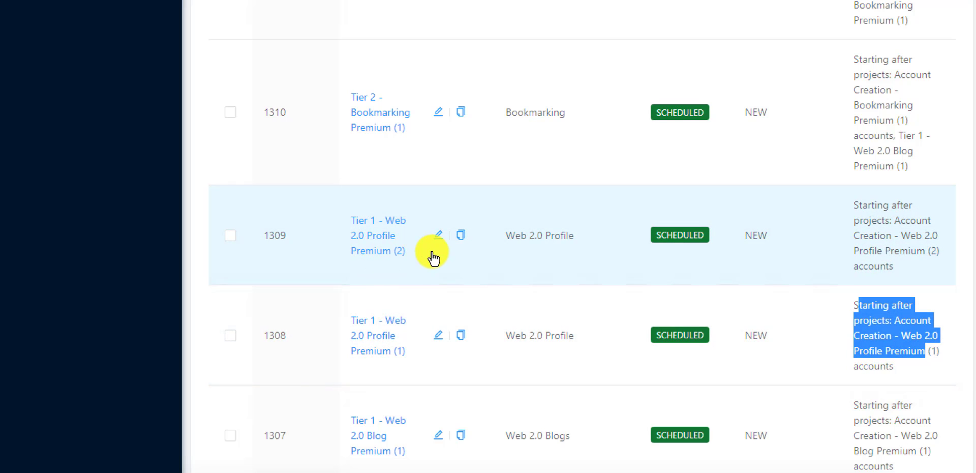
scroll(724, 288, down, 8)
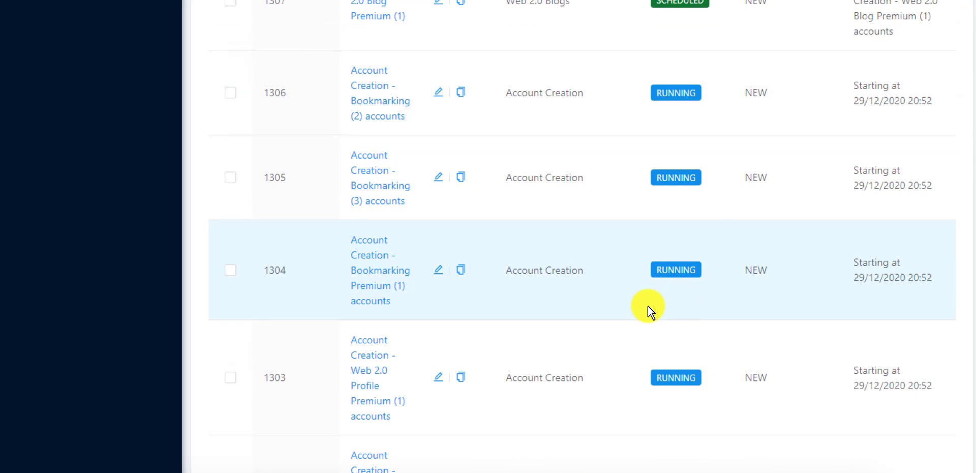
scroll(648, 307, down, 6)
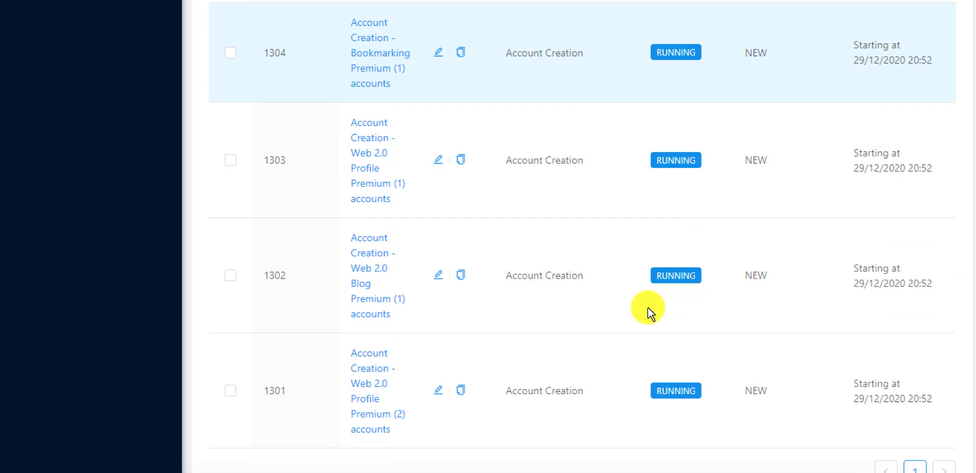
scroll(648, 307, up, 20)
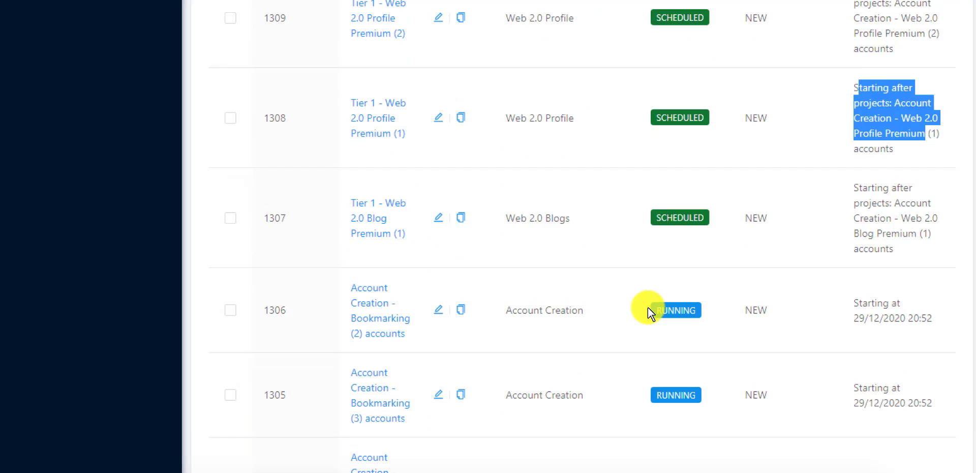
scroll(648, 306, up, 3)
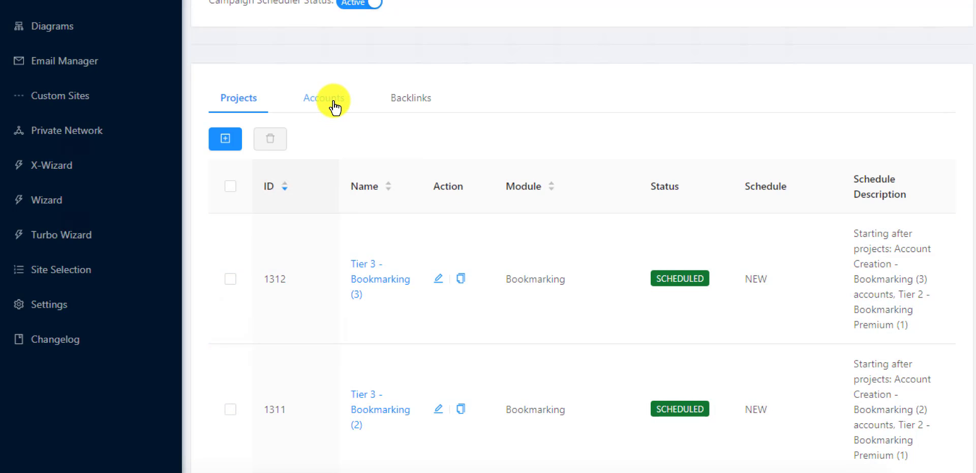
- Examine the account counts of the campaign's account profiles, sorting the profiles by name
click(333, 99)
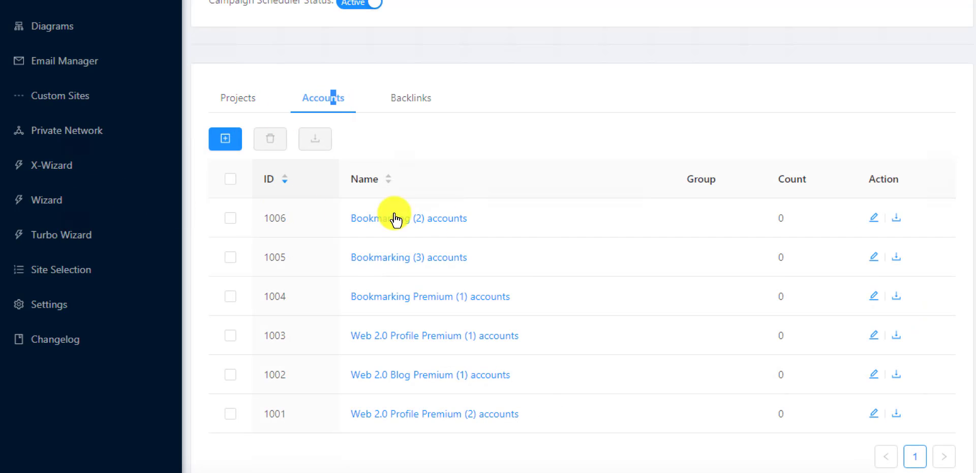
scroll(628, 270, down, 1)
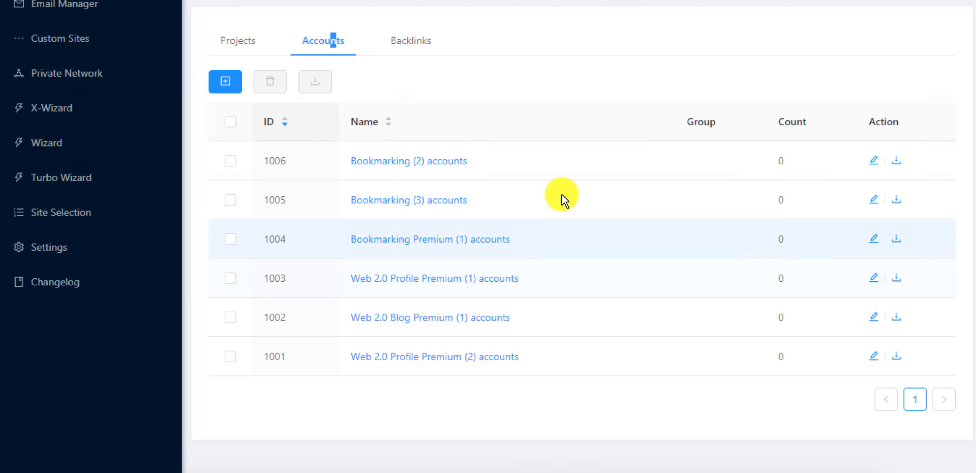
click(569, 112)
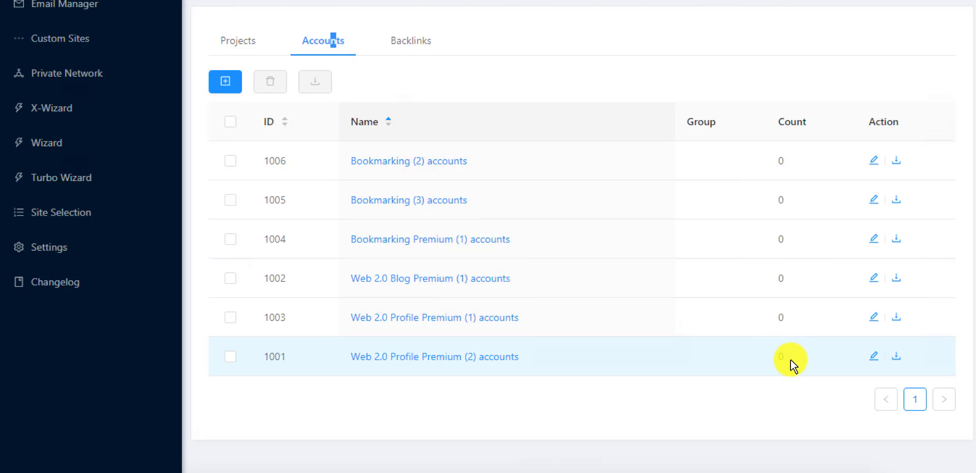
- Set the general settings' time to wait before verifying emails to 3 minutes and save the settings
click(61, 254)
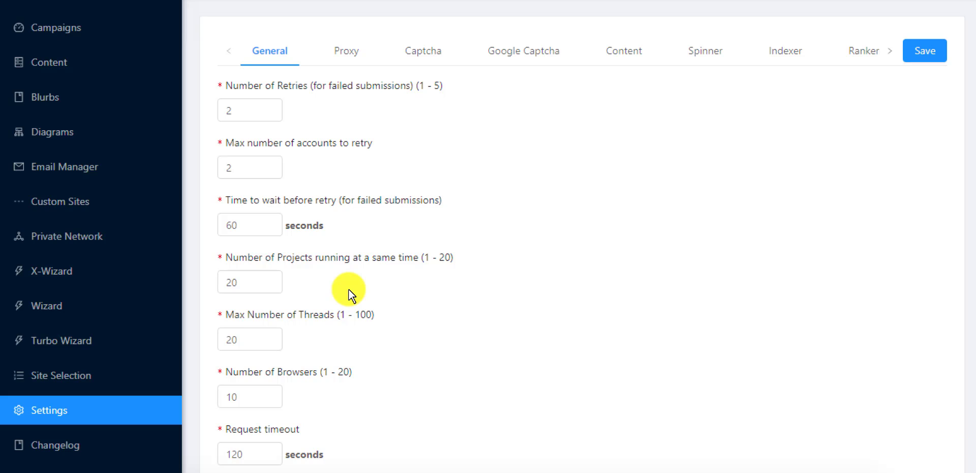
scroll(349, 295, down, 2)
scroll(349, 294, down, 2)
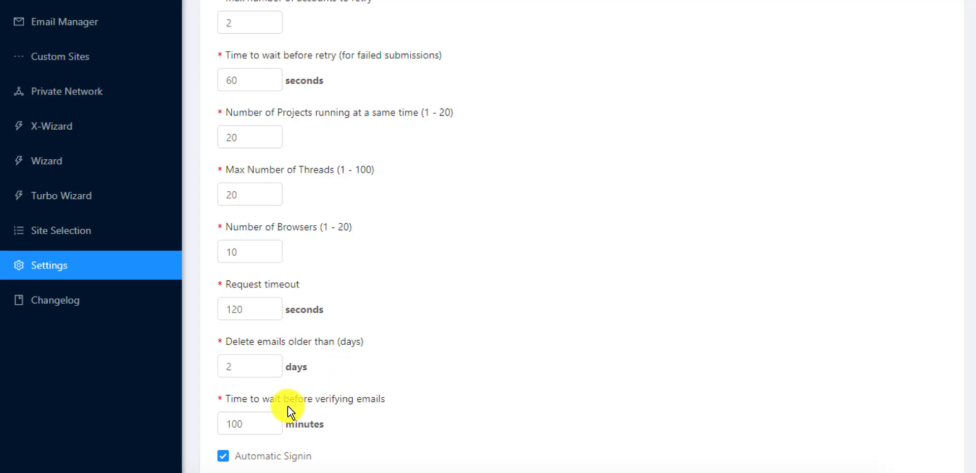
drag(252, 425, 201, 418)
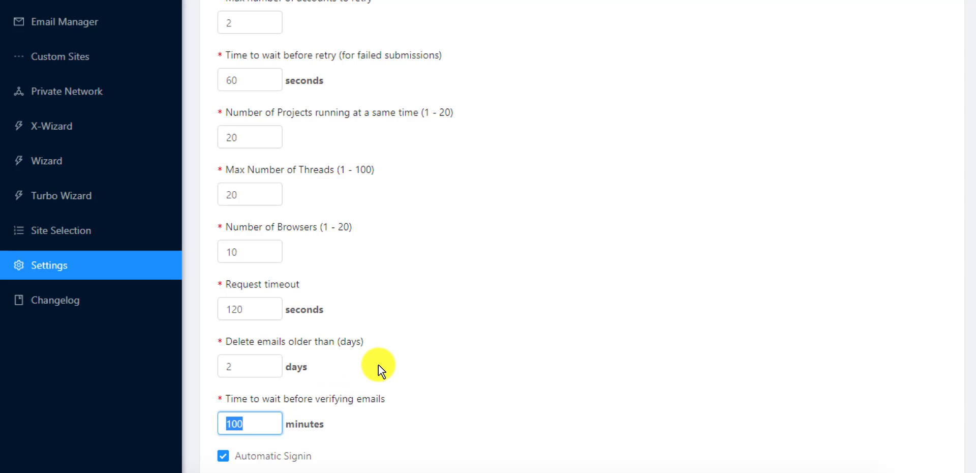
text(3)
scroll(640, 322, up, 3)
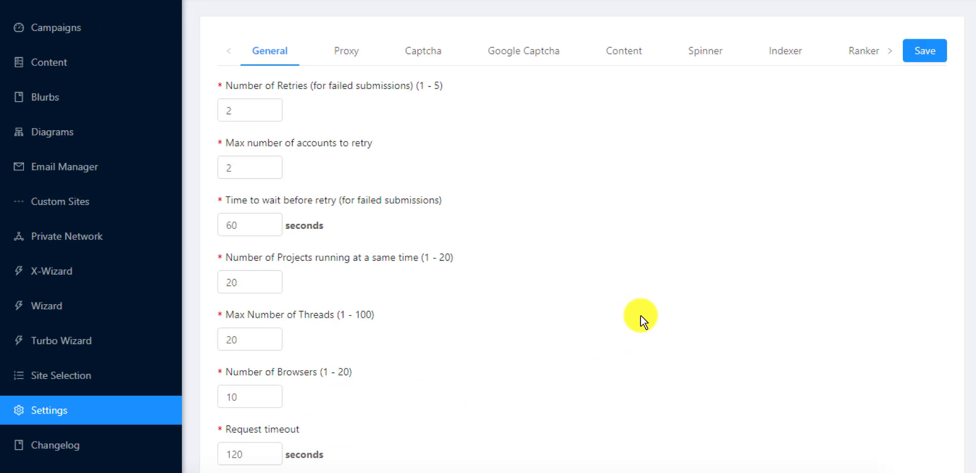
click(935, 51)
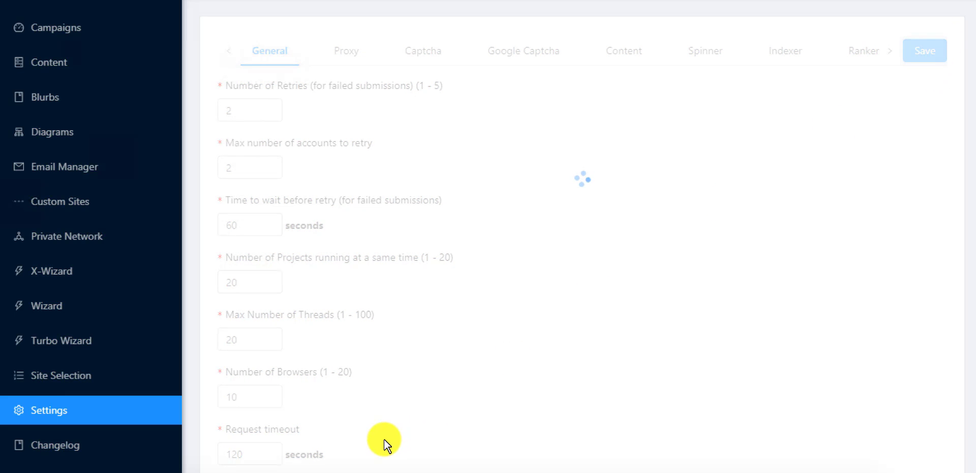
scroll(377, 432, down, 5)
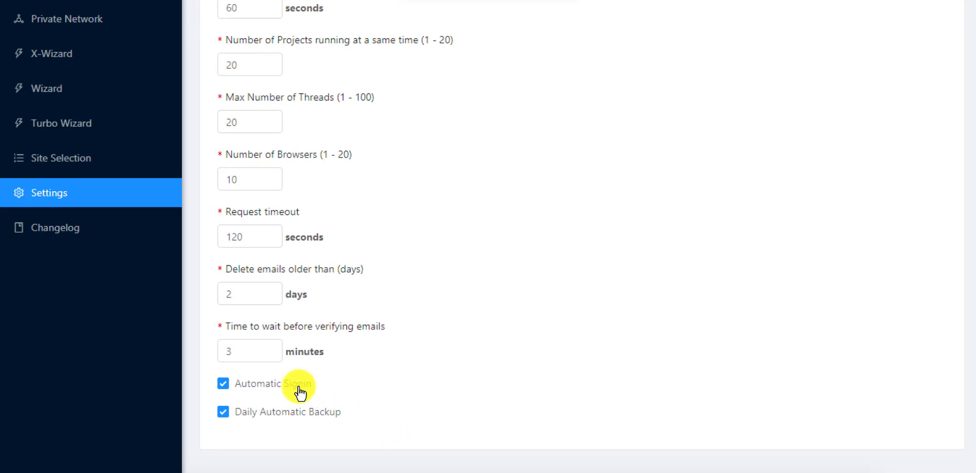
scroll(152, 193, up, 4)
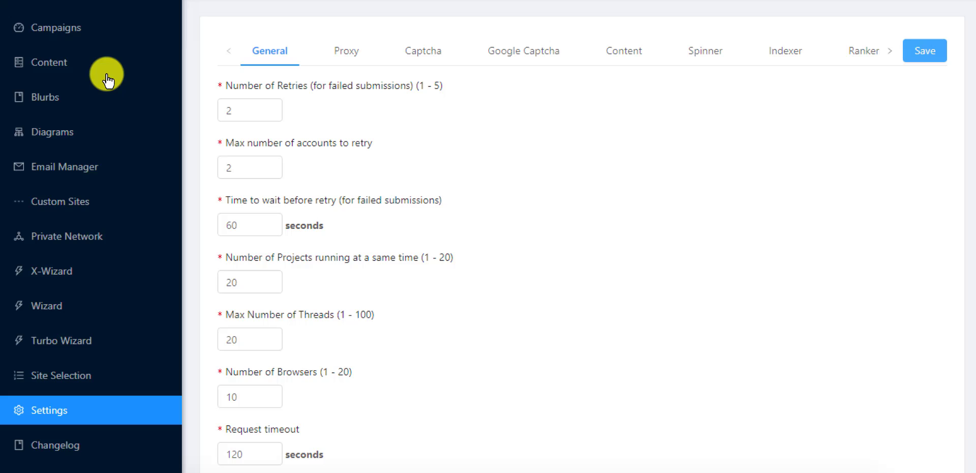
- Reopen the New Year Resolutions 2021 Demo campaign from the campaign list and check the status of its Account Creation projects
click(70, 30)
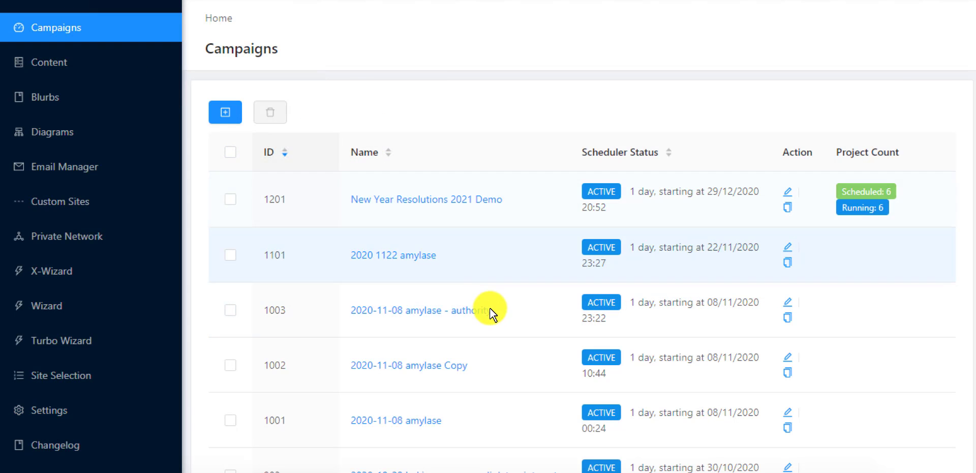
scroll(486, 307, down, 12)
scroll(431, 291, up, 2)
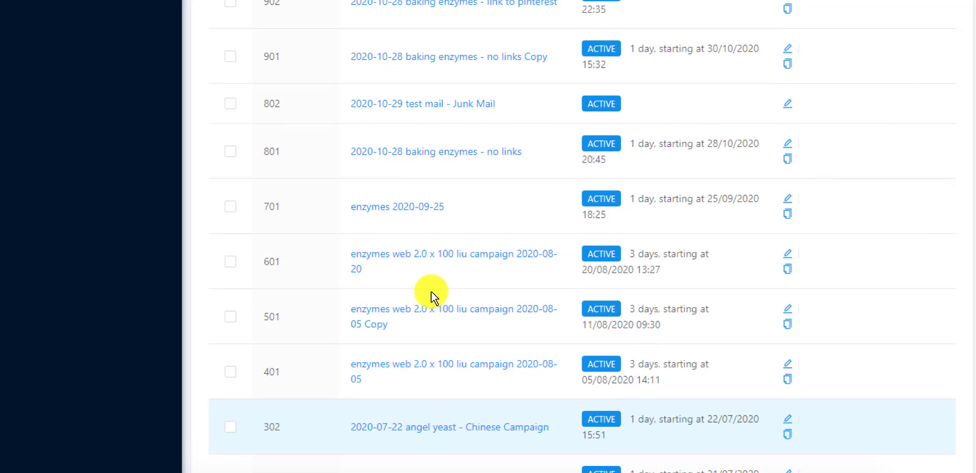
scroll(431, 291, up, 10)
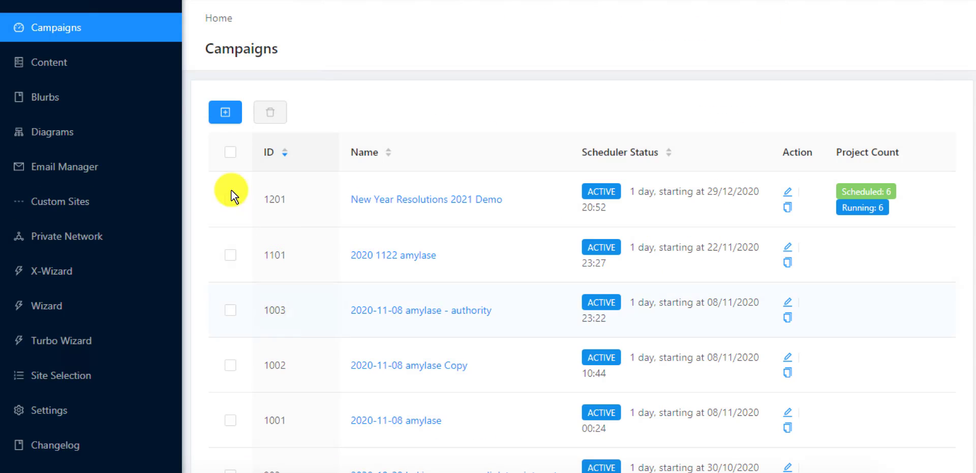
click(399, 199)
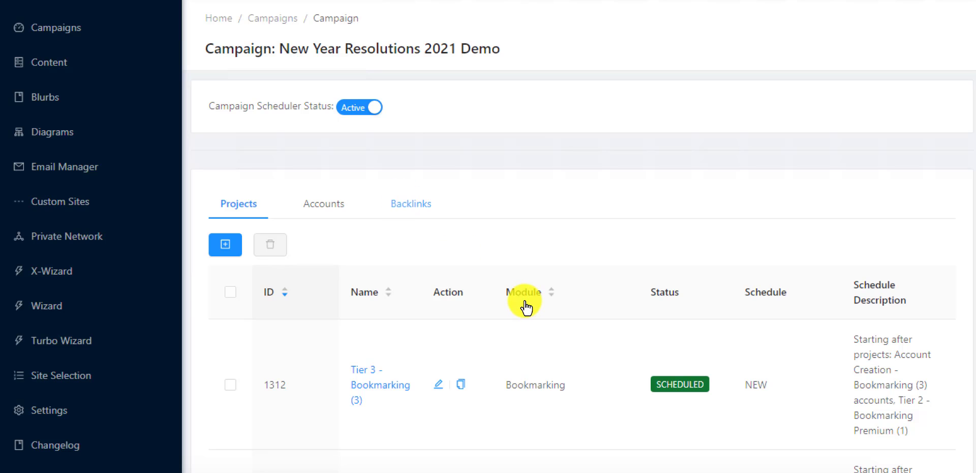
scroll(526, 306, down, 20)
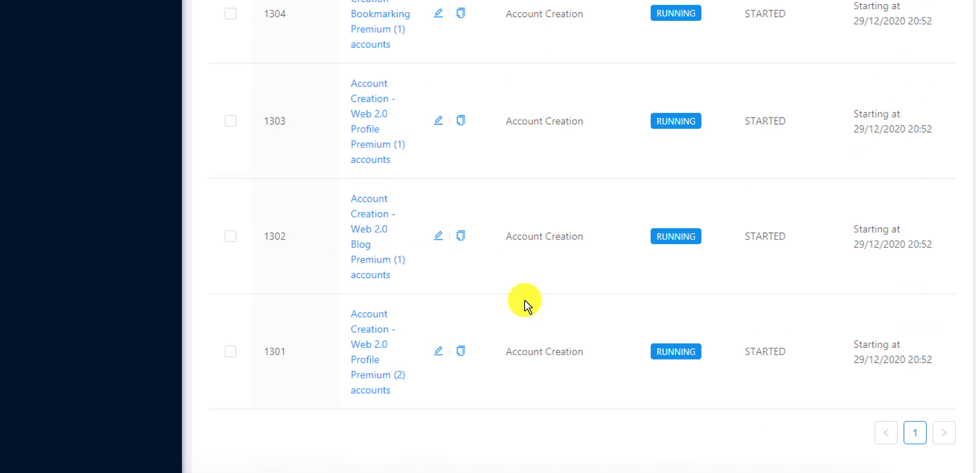
scroll(525, 300, up, 20)
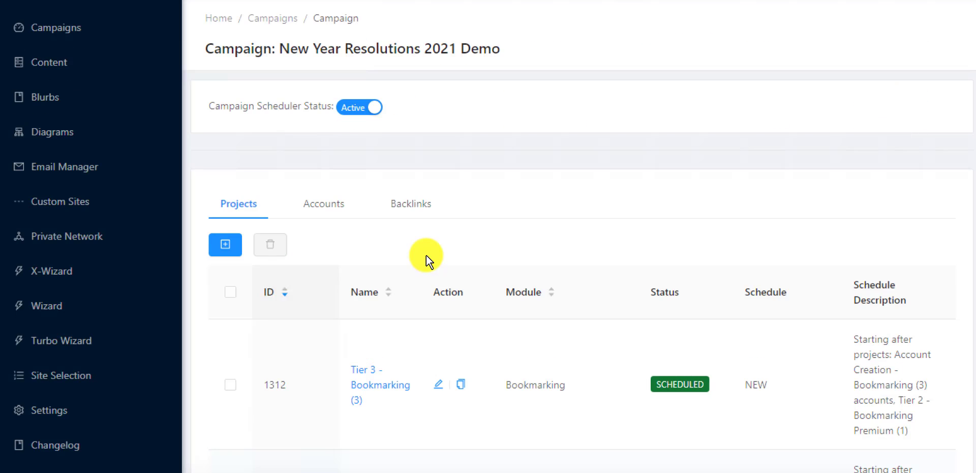
- Check the account counts of the campaign's profiles and view the accounts stored in Web 2.0 Profile Premium (2) accounts
click(326, 208)
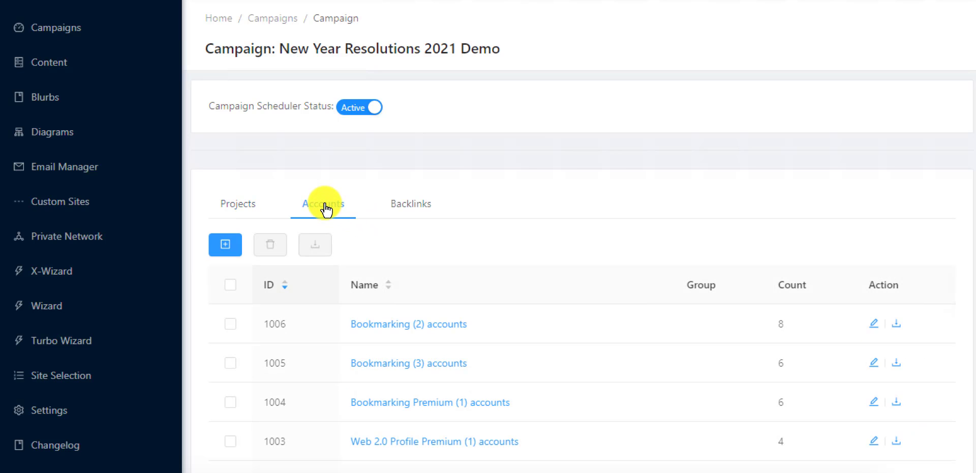
scroll(663, 323, down, 3)
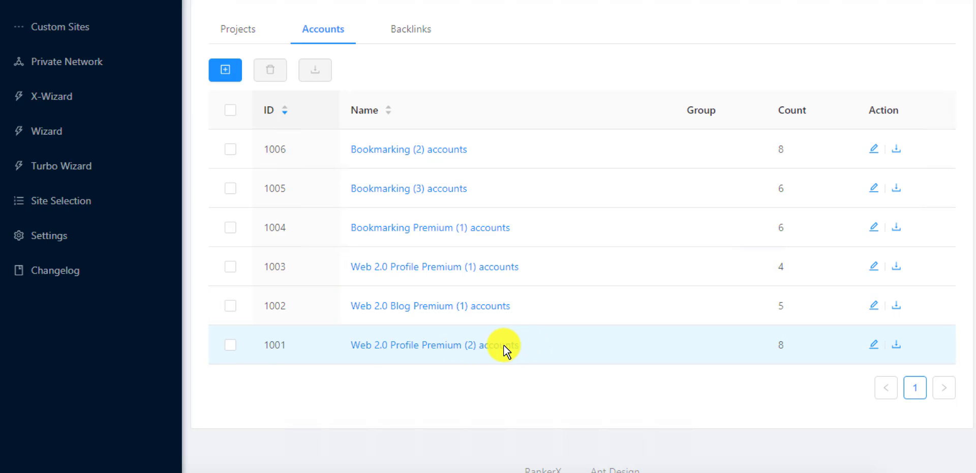
click(504, 346)
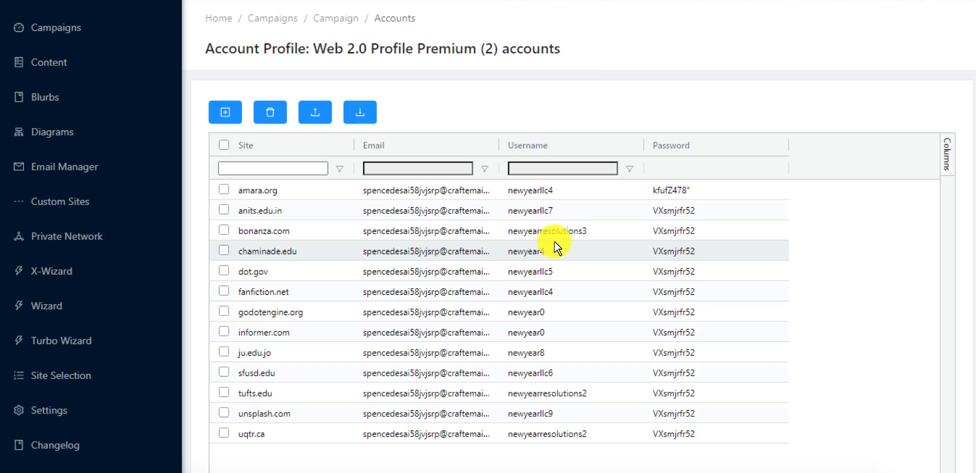
- Return to the New Year Resolutions 2021 Demo campaign and examine the counts of its backlink lists
click(334, 19)
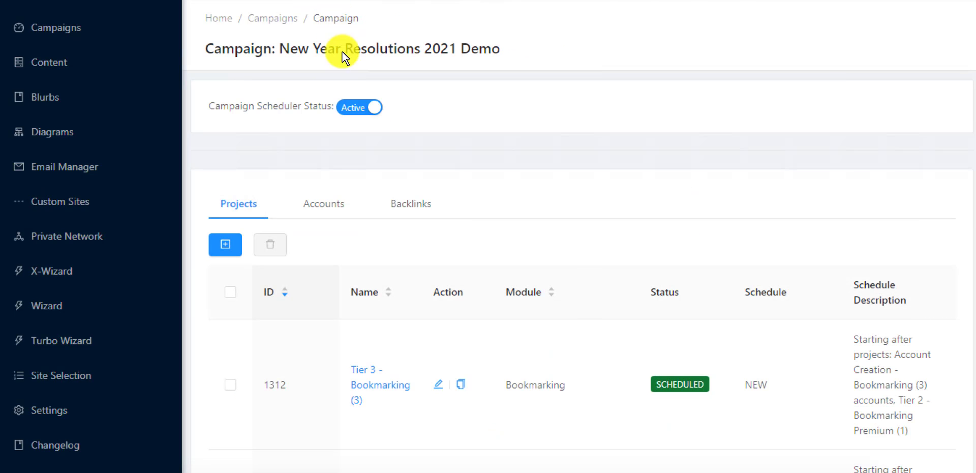
click(427, 204)
scroll(627, 348, down, 4)
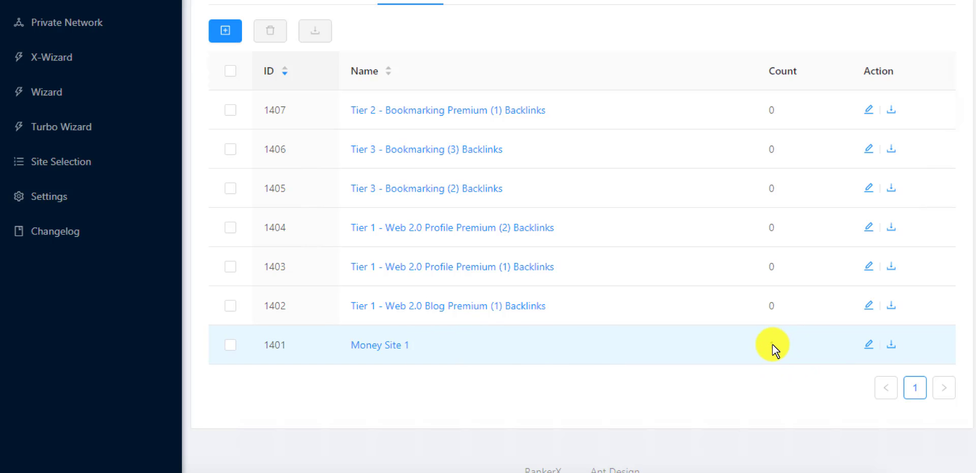
scroll(376, 172, up, 3)
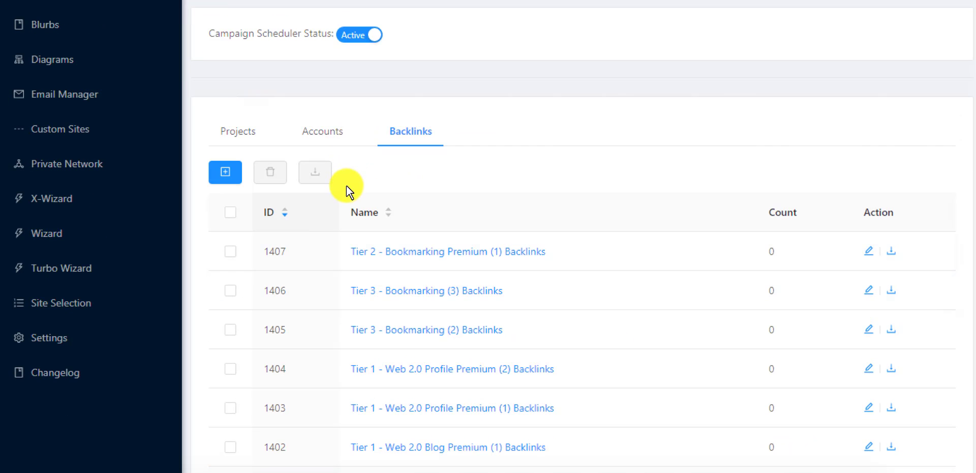
- Recheck the campaign's account counts and review the status of all its projects down to the Account Creation ones
click(338, 136)
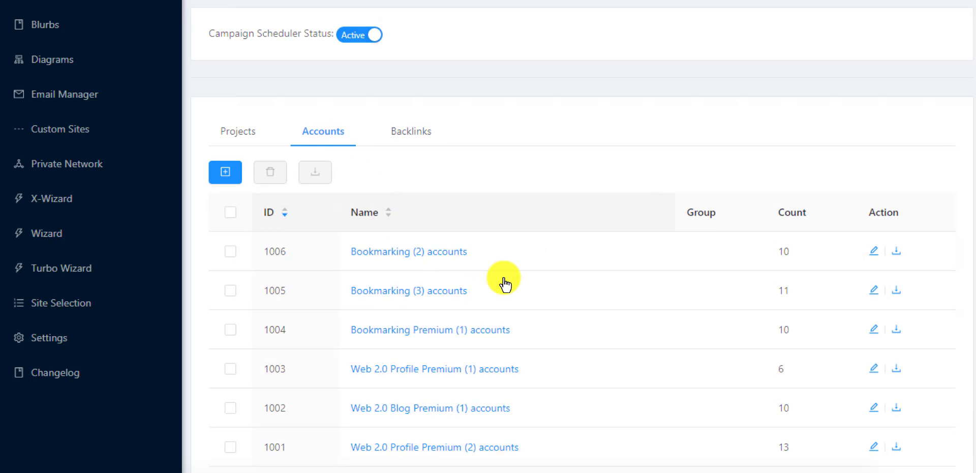
scroll(513, 281, down, 2)
scroll(241, 122, up, 3)
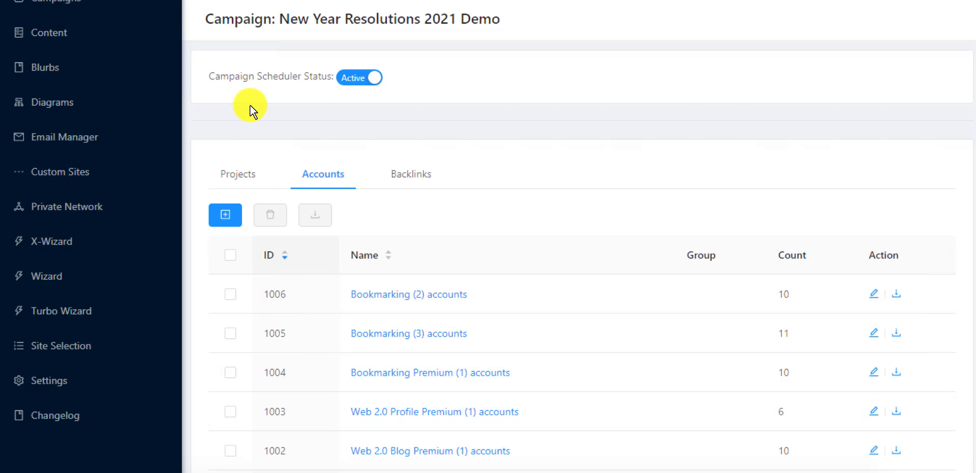
click(238, 174)
scroll(575, 343, down, 4)
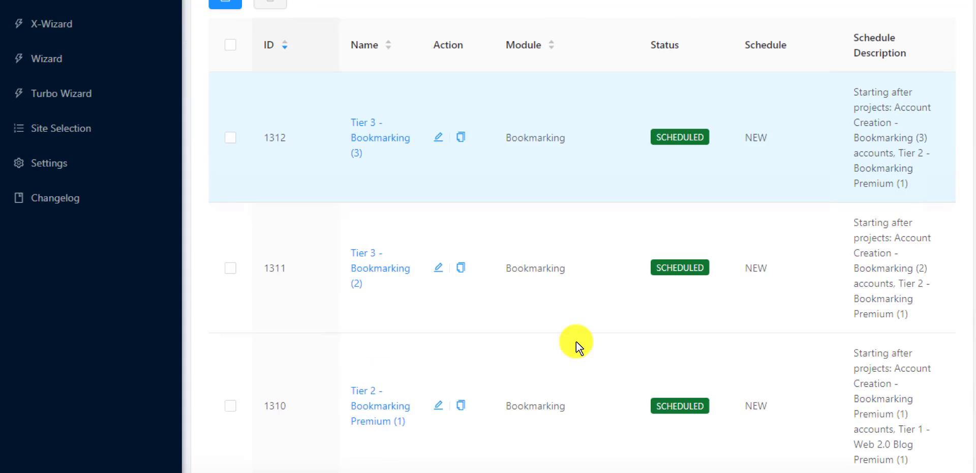
scroll(575, 339, down, 12)
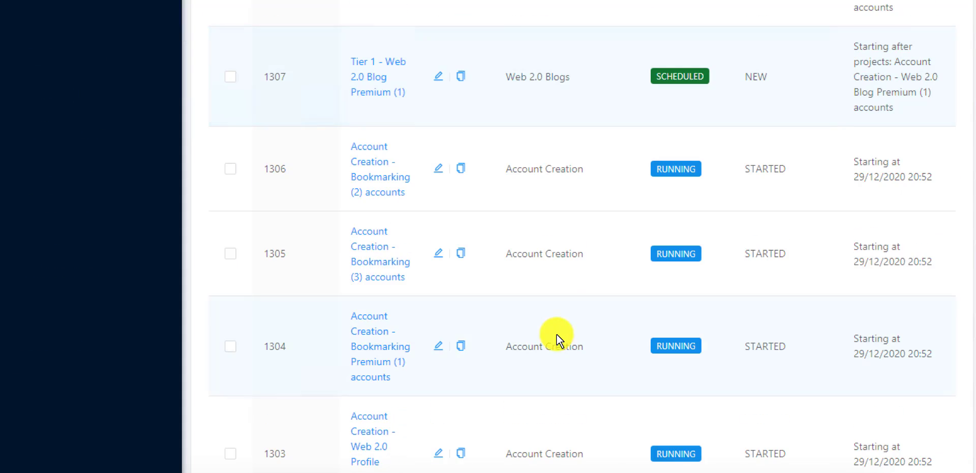
scroll(558, 338, down, 7)
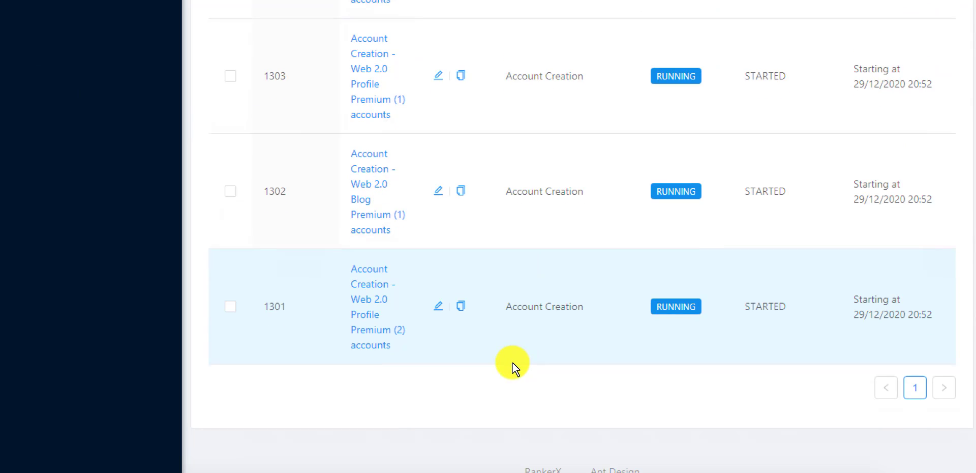
- View the status of the Account Creation - Web 2.0 Profile Premium (2) accounts project and return to the campaign's project list
click(369, 325)
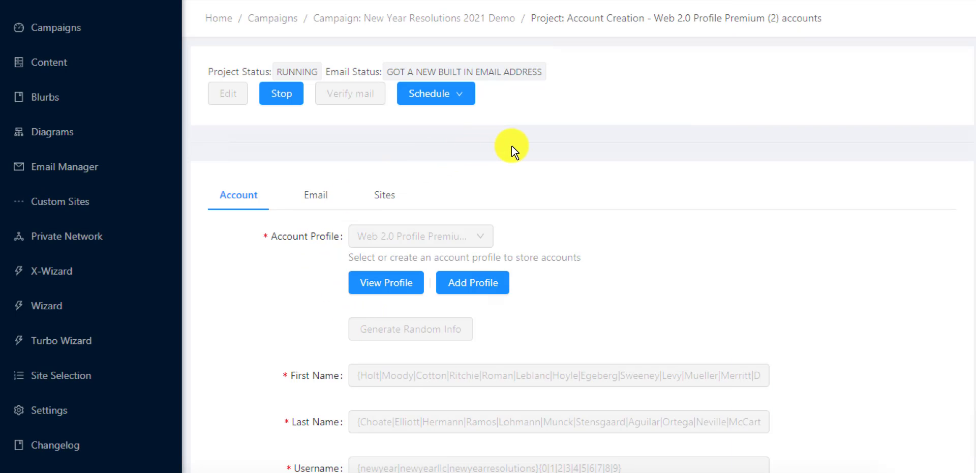
right_click(512, 146)
key(alt+Left)
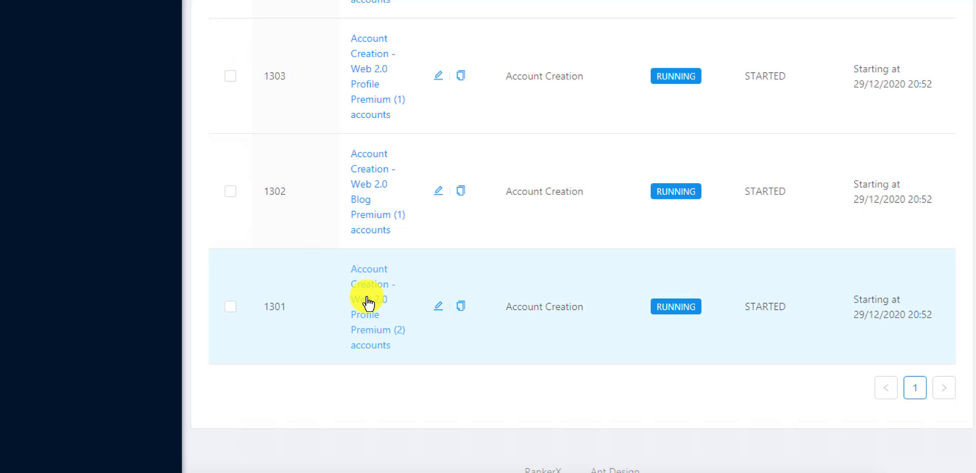
click(368, 303)
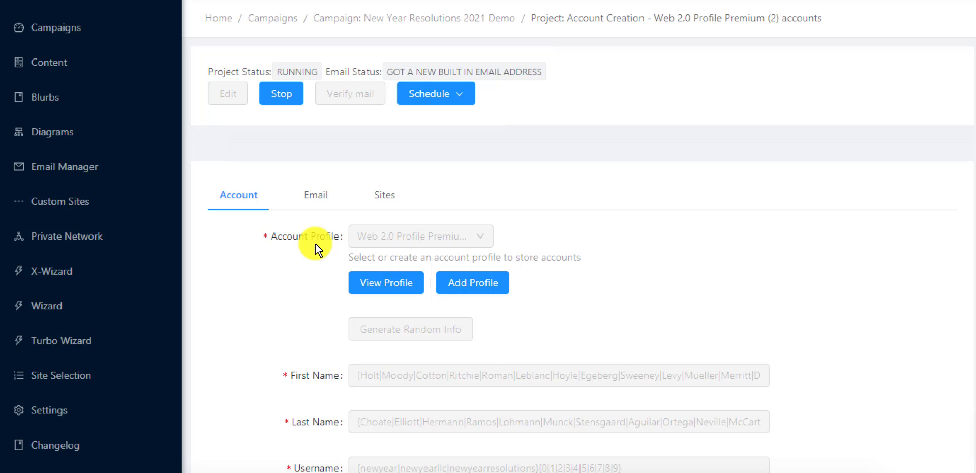
right_click(327, 253)
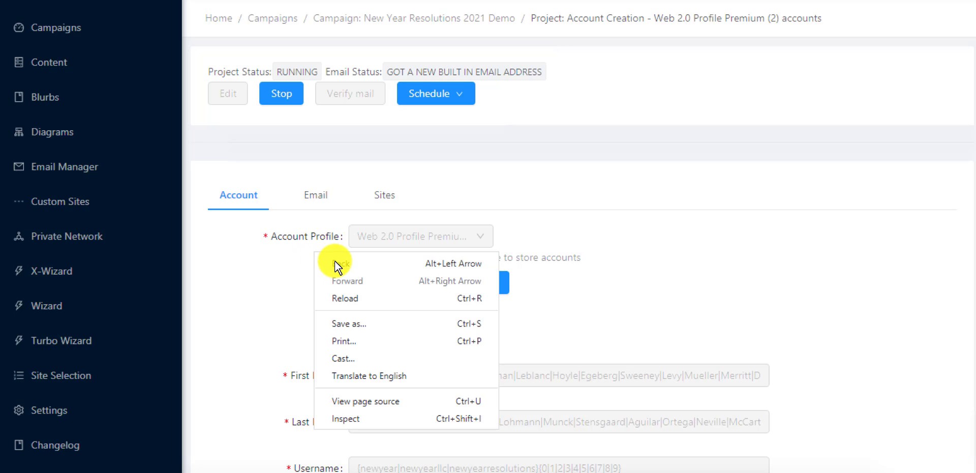
click(336, 261)
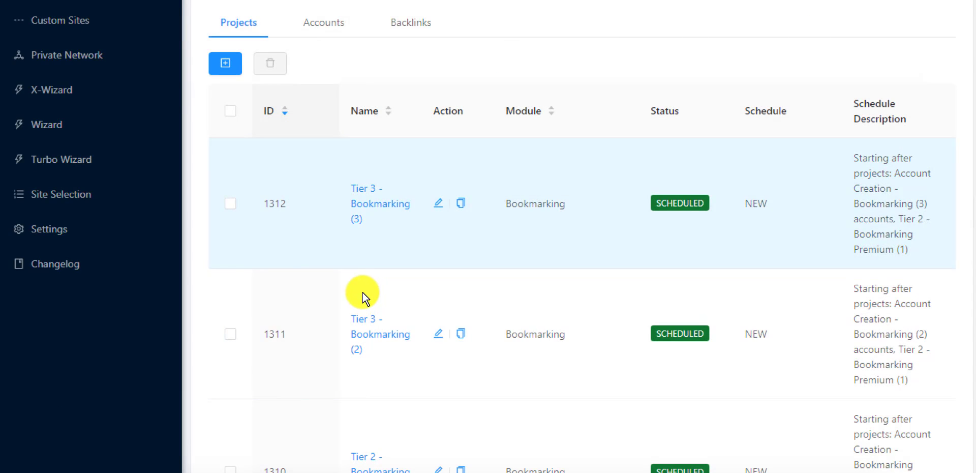
- Reopen the Account Creation - Web 2.0 Profile Premium (2) accounts project and examine its account details
scroll(371, 295, down, 20)
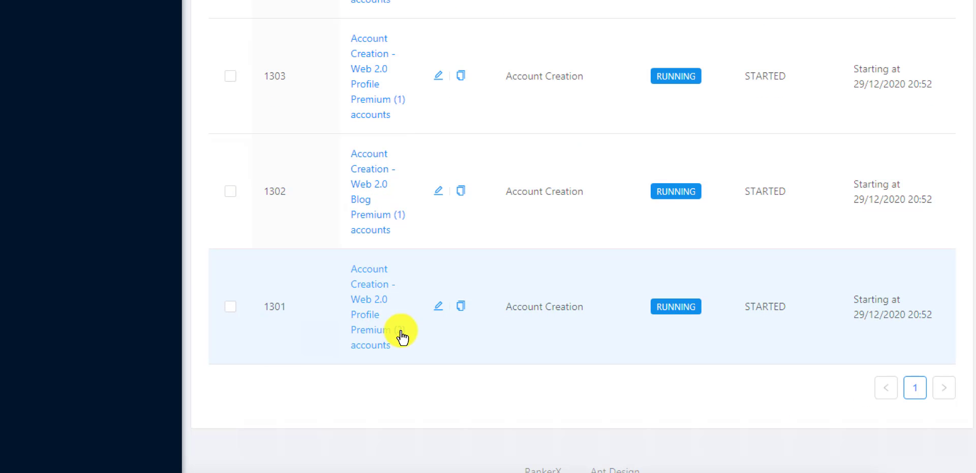
click(373, 307)
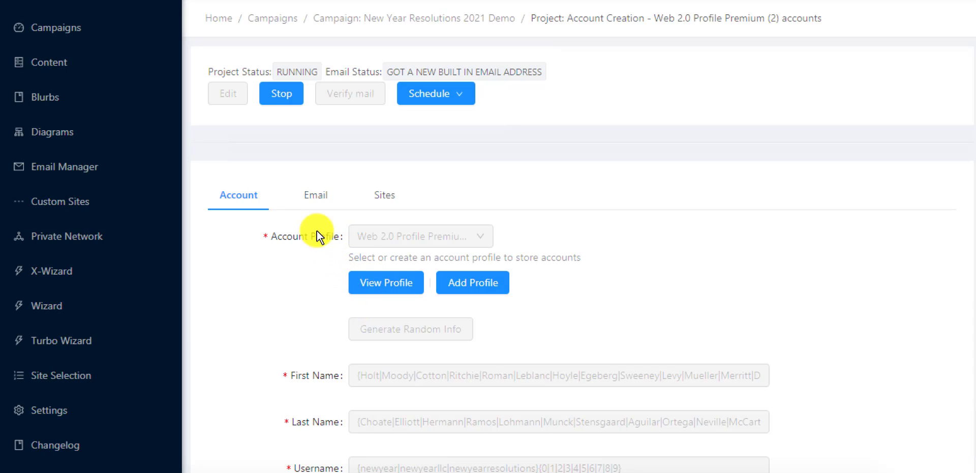
scroll(318, 285, down, 3)
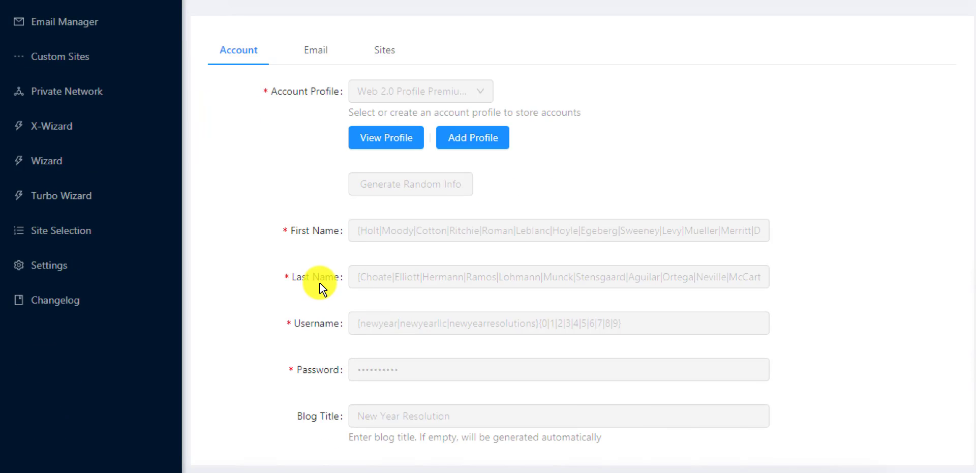
- View the accounts stored in the Web 2.0 Profile Premium (2) accounts profile and return to the project
scroll(319, 286, down, 1)
scroll(319, 286, up, 4)
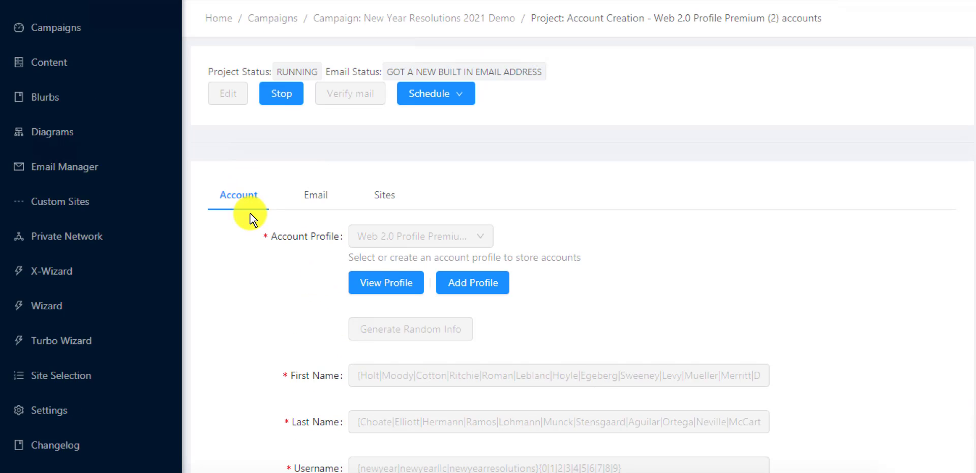
click(385, 286)
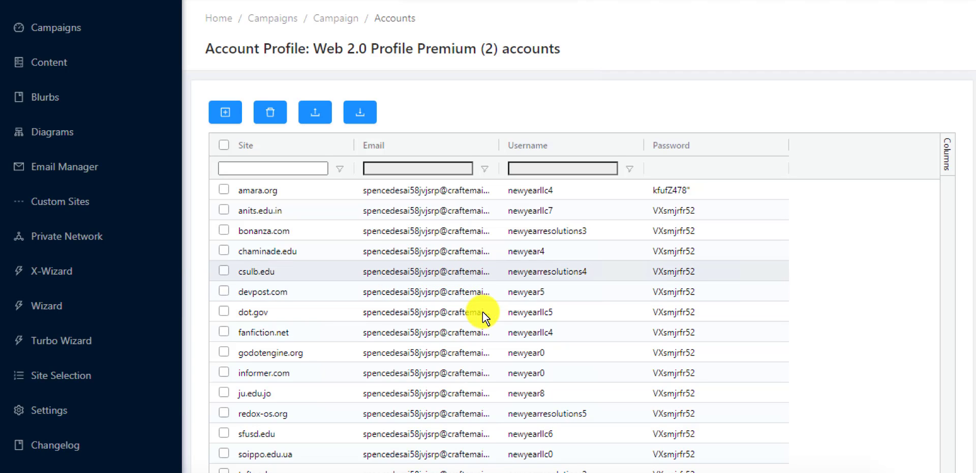
scroll(483, 313, down, 3)
scroll(483, 313, down, 2)
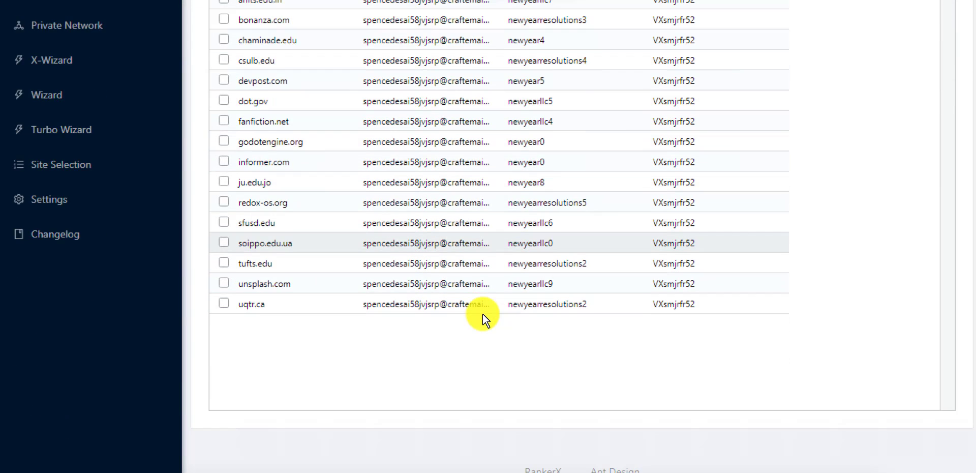
scroll(482, 313, up, 5)
right_click(624, 101)
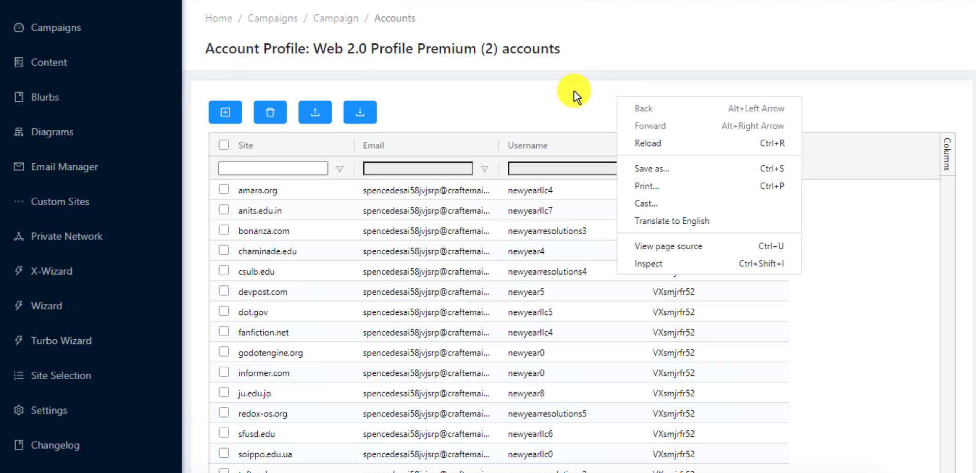
click(644, 109)
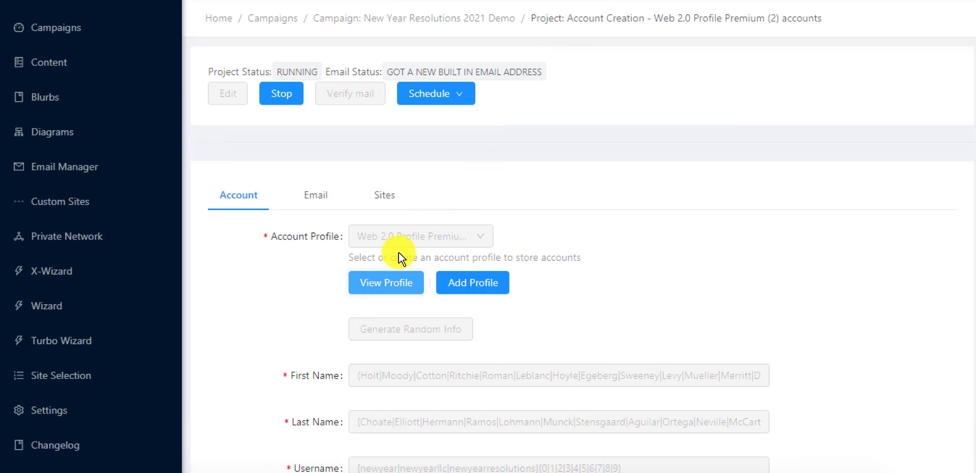
- Examine the project's email settings, including the mail server, port, server type and login fields
click(322, 203)
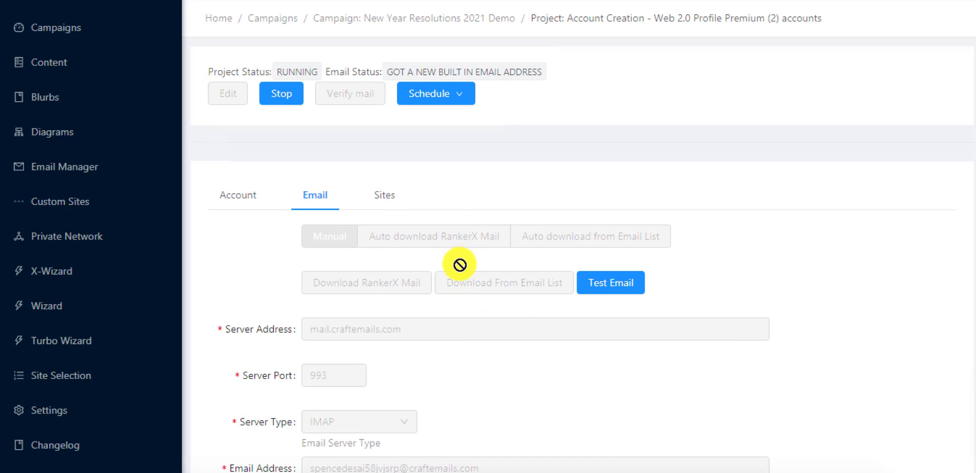
scroll(427, 297, down, 2)
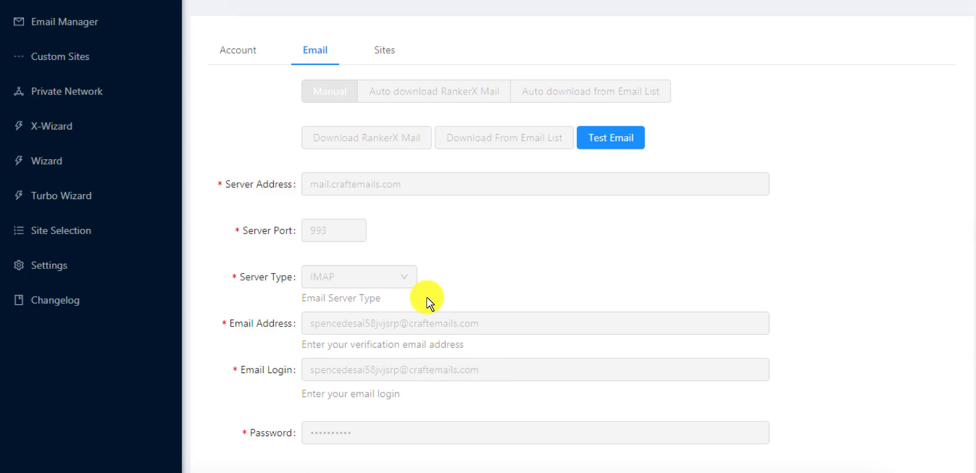
scroll(427, 296, up, 2)
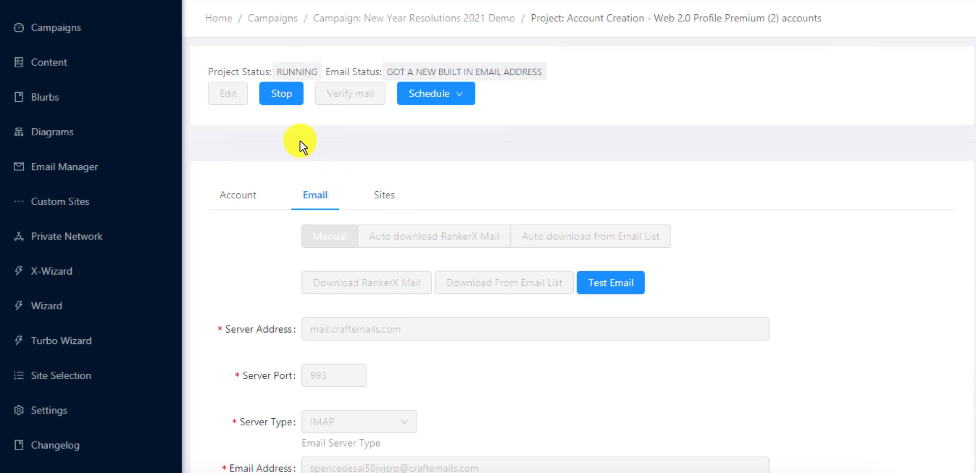
- Examine the project's site counts, the display options for the sites list and the filter options for site names
click(383, 193)
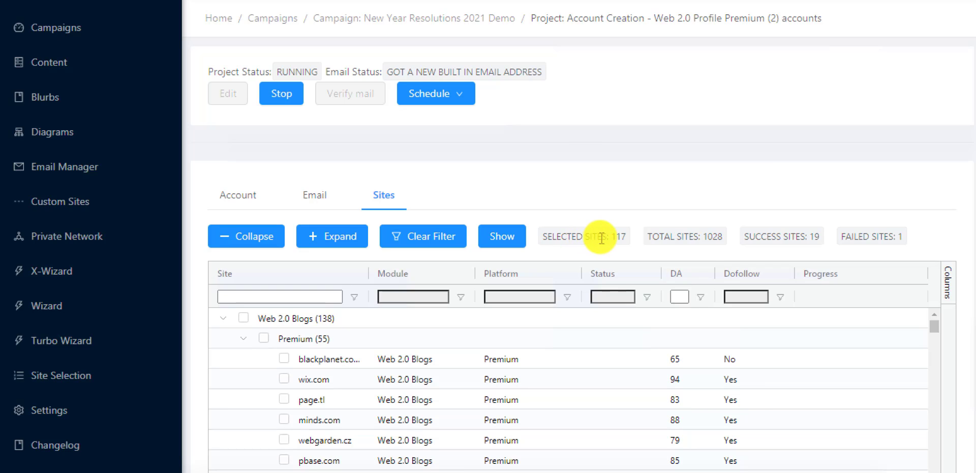
click(514, 237)
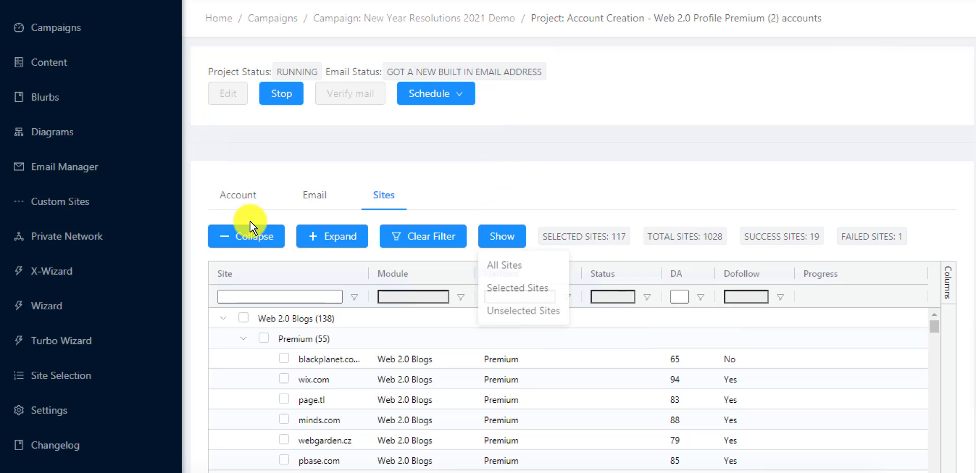
click(232, 197)
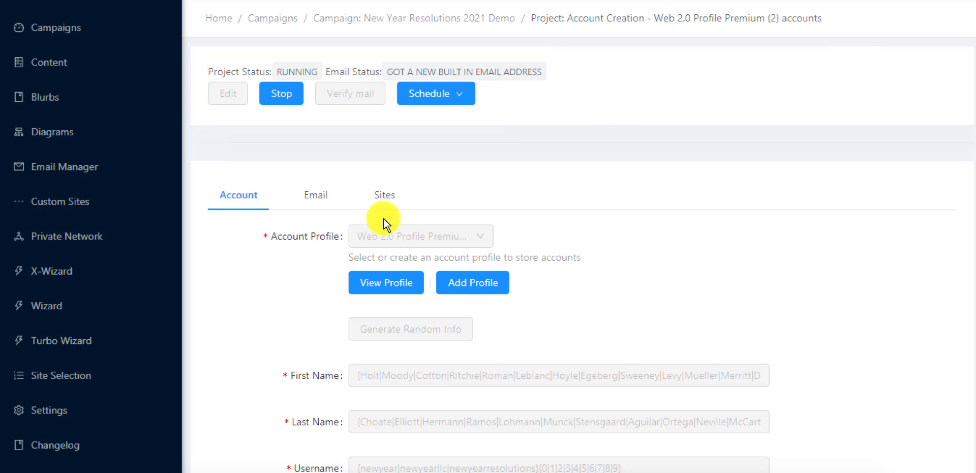
click(378, 197)
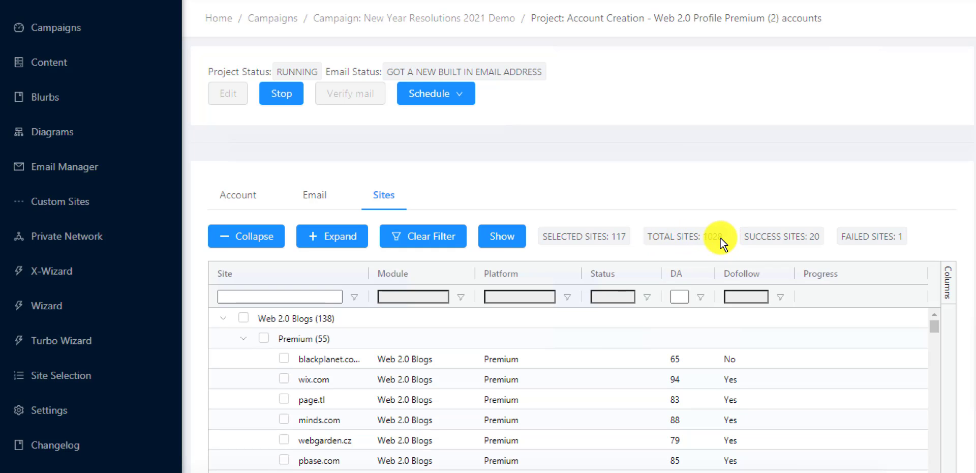
click(352, 298)
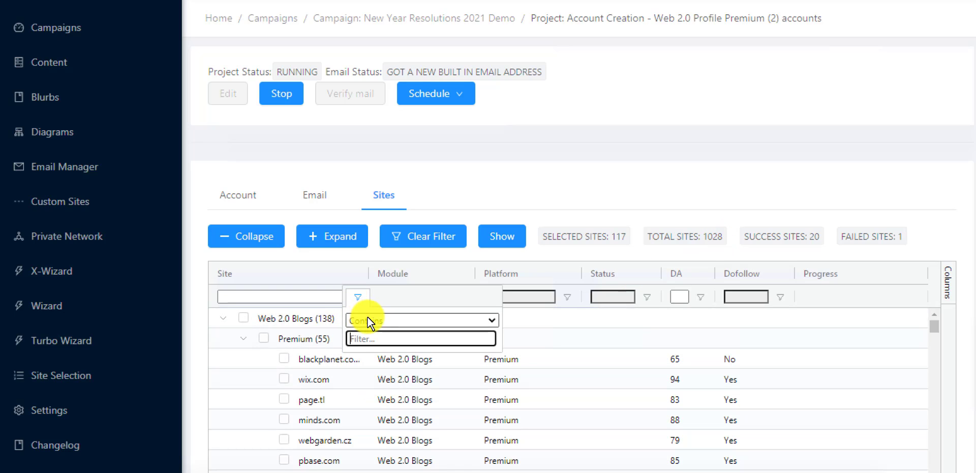
click(368, 319)
click(346, 278)
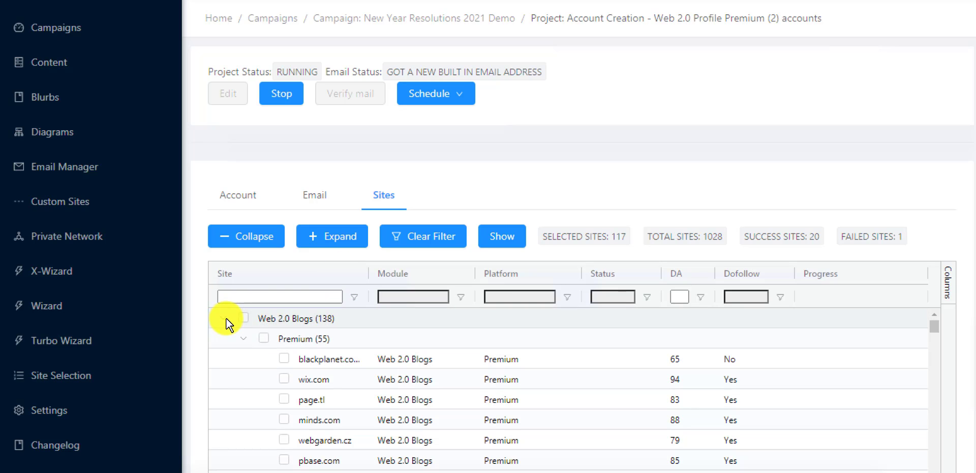
- Browse the site list's groups by collapsing Web 2.0 Blogs and the Bookmarking subgroups Premium, Pligg and Pligg V2, and re-expand Web 2.0 Blogs
click(223, 318)
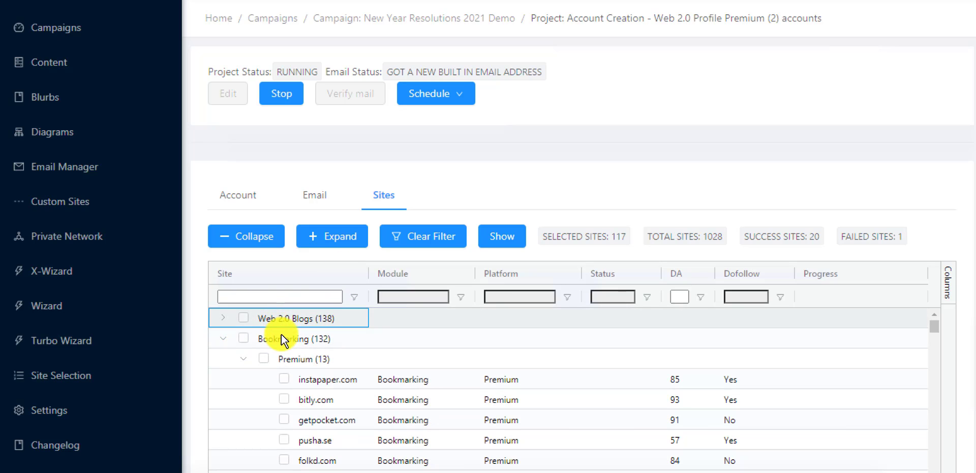
click(223, 338)
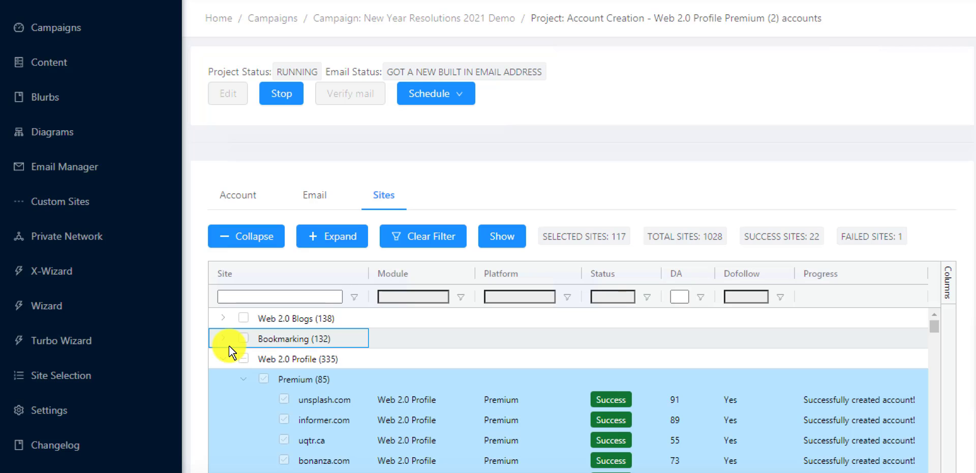
click(227, 340)
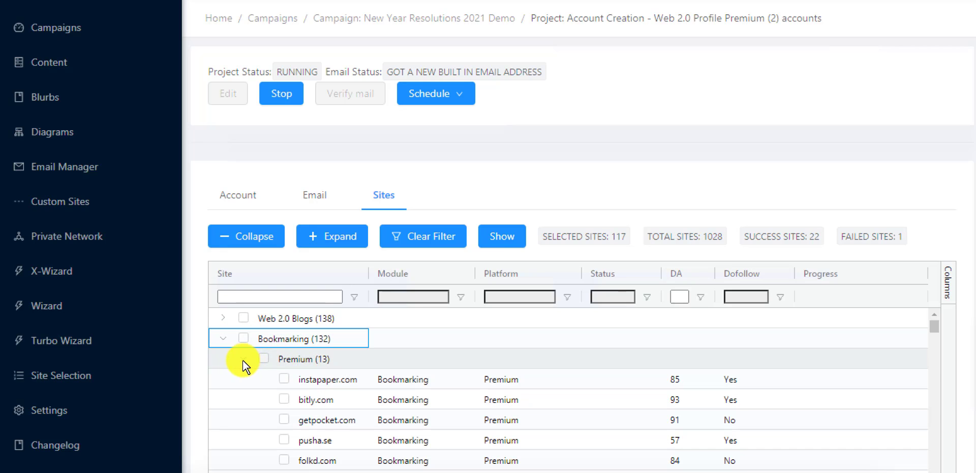
click(244, 357)
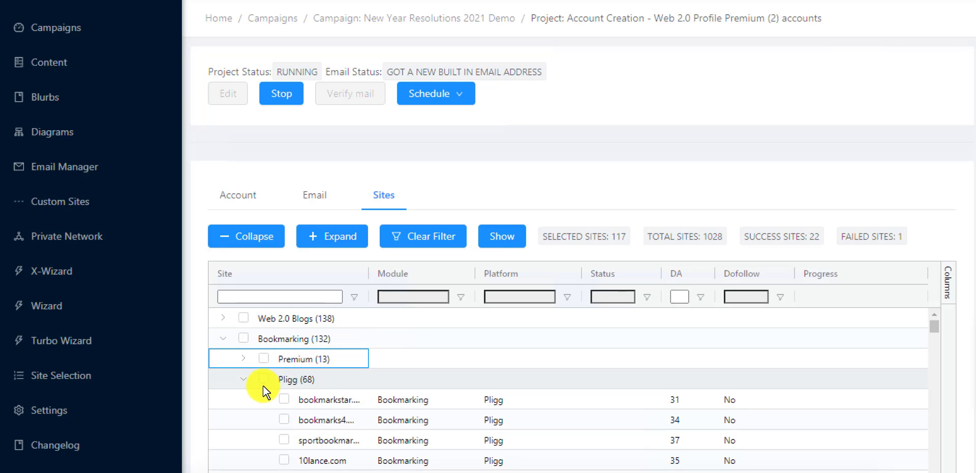
click(247, 378)
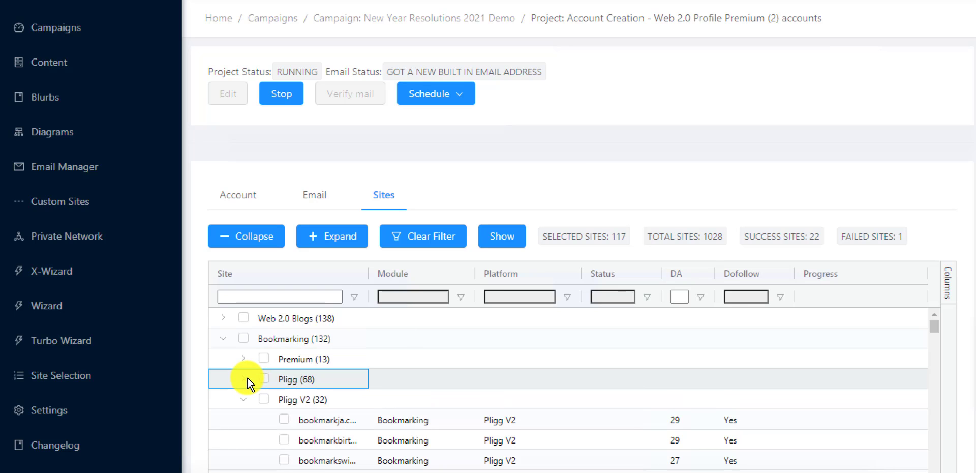
click(247, 401)
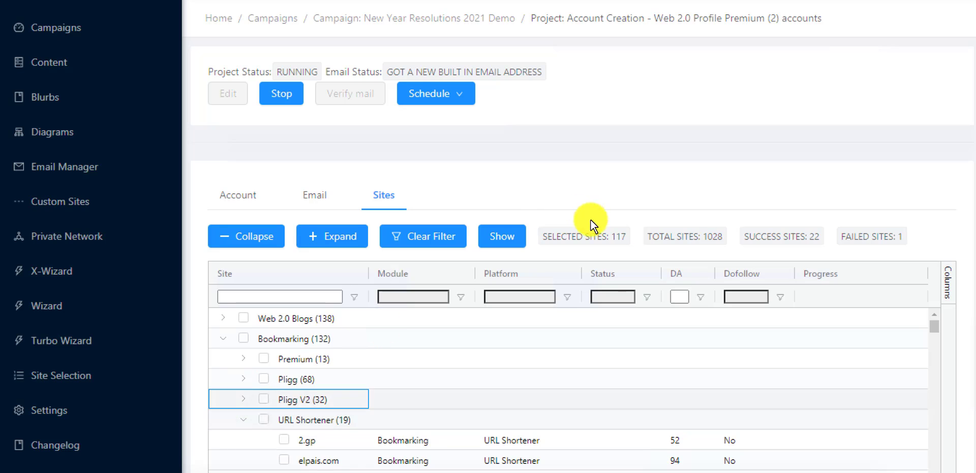
click(224, 318)
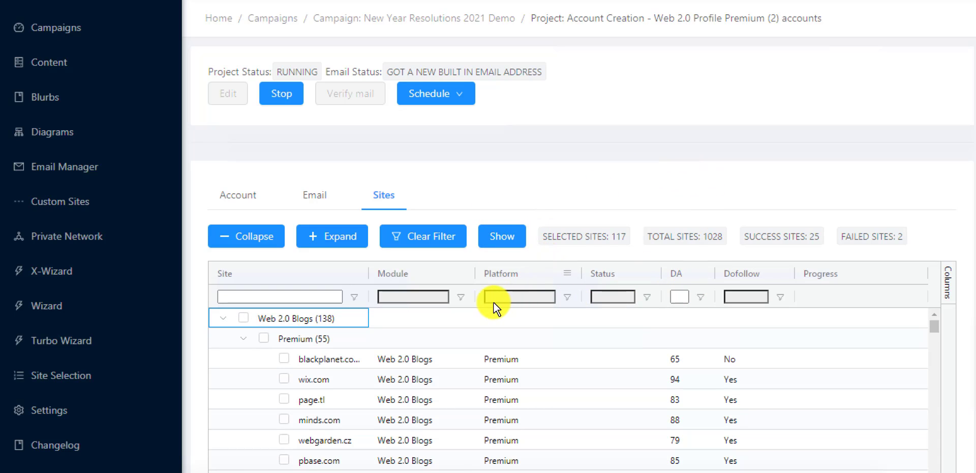
- Filter the project's sites by status to show only RUNNING ones and bring the sites list back to the front
click(649, 297)
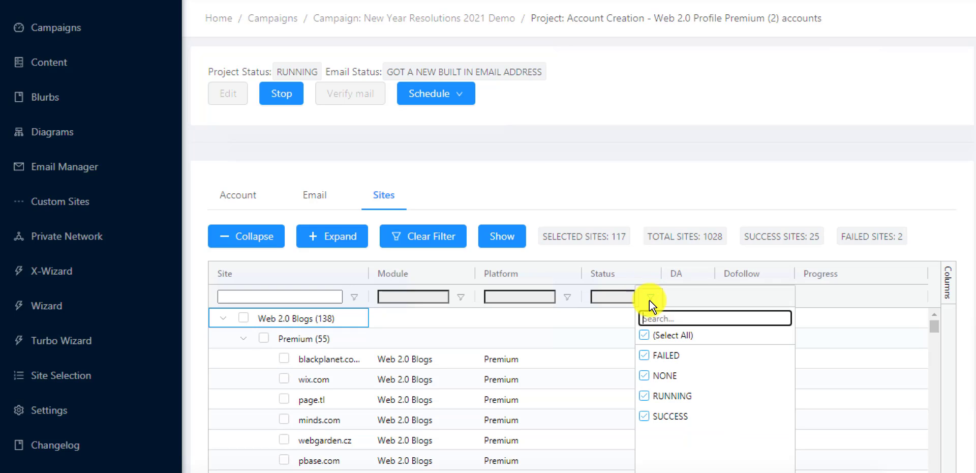
click(644, 334)
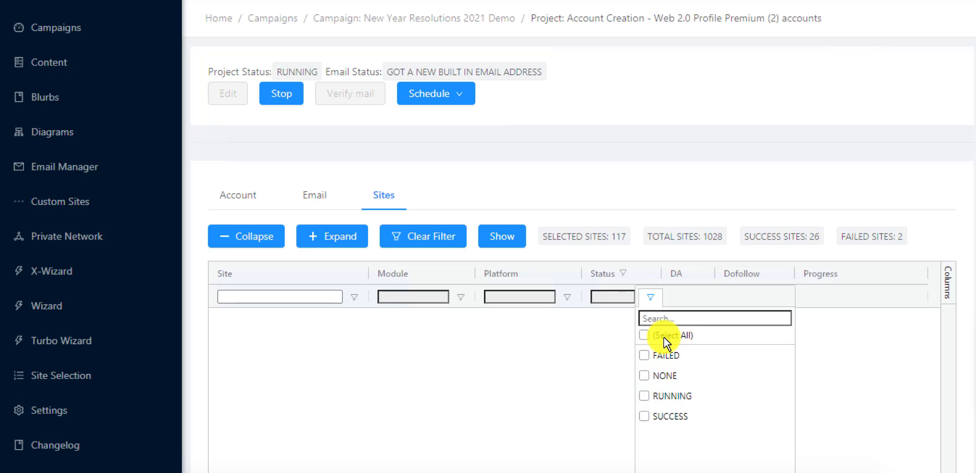
click(646, 397)
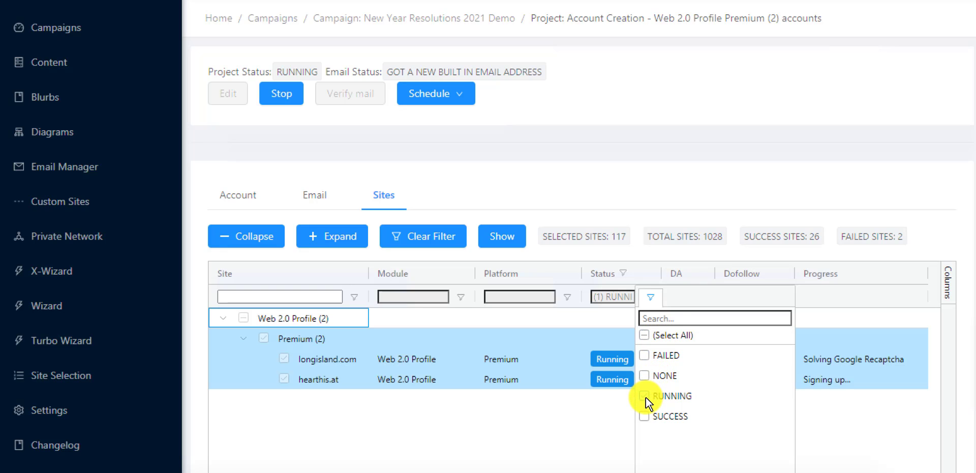
click(622, 413)
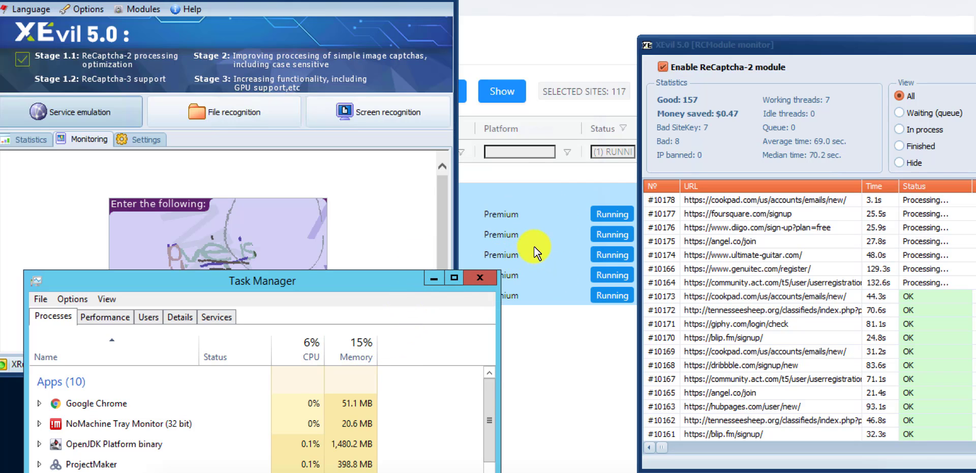
click(603, 388)
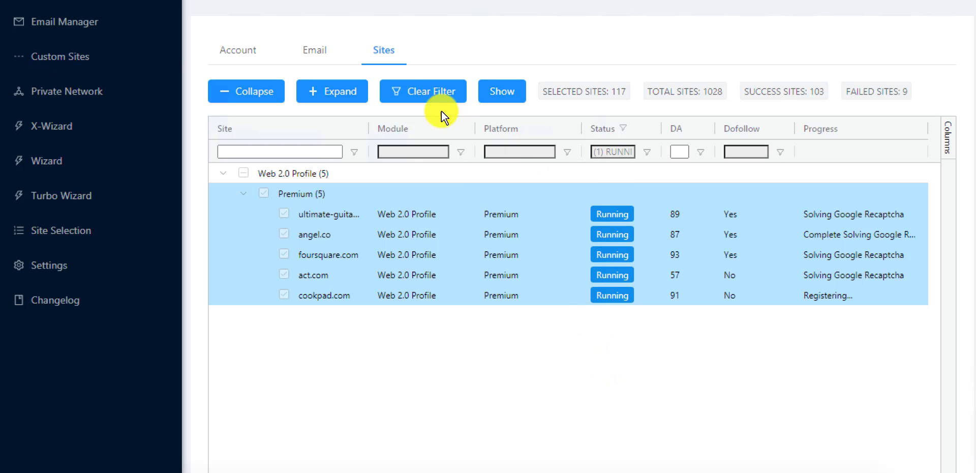
- Return to the New Year Resolutions 2021 Demo campaign and review the status of its tier and Account Creation projects
click(248, 53)
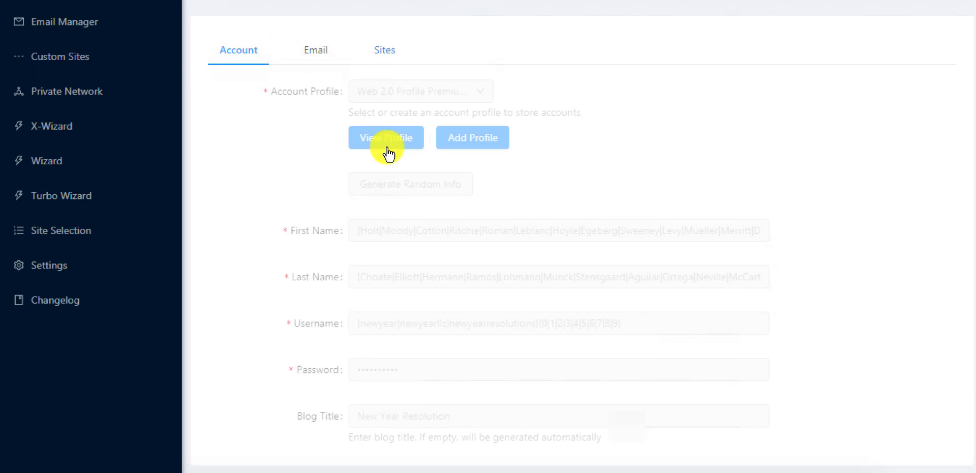
scroll(450, 214, up, 2)
scroll(450, 215, up, 2)
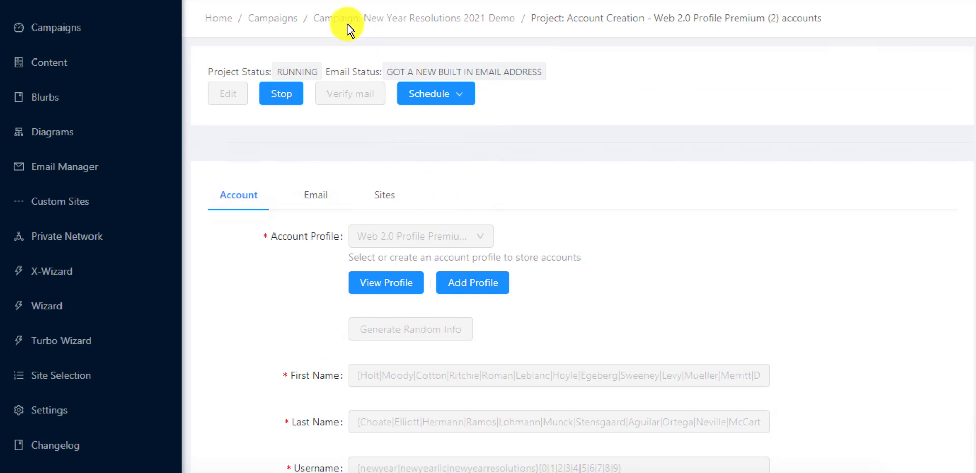
click(436, 97)
scroll(515, 284, down, 7)
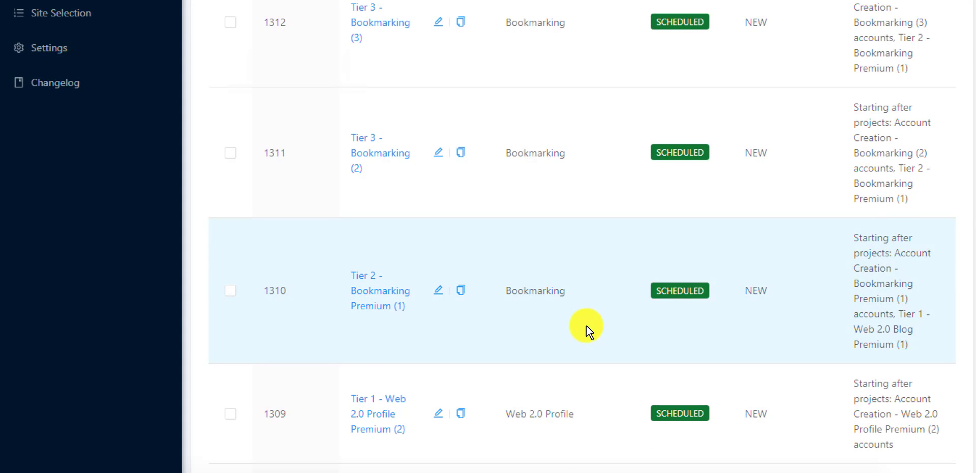
scroll(585, 325, down, 5)
scroll(584, 325, down, 4)
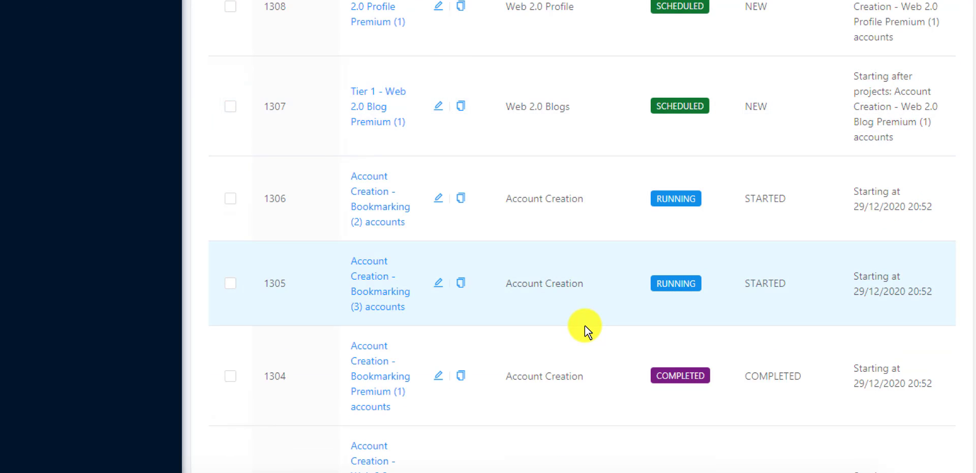
scroll(585, 325, down, 4)
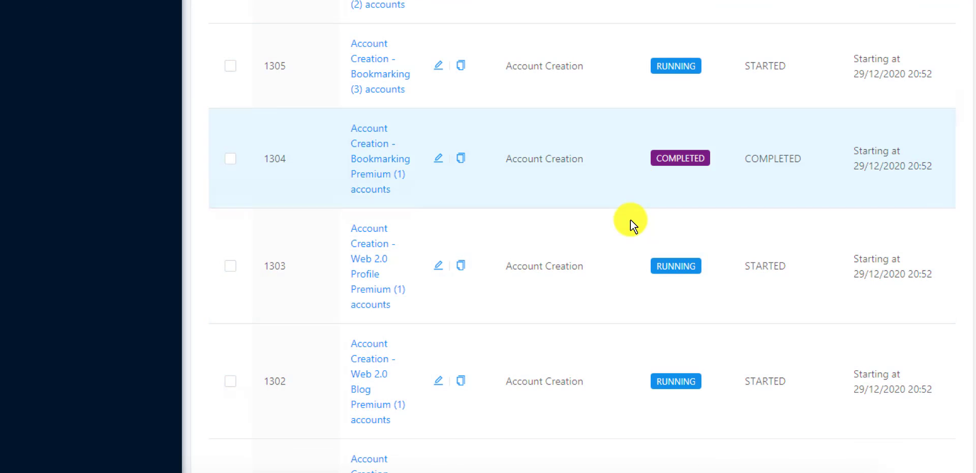
scroll(632, 272, down, 4)
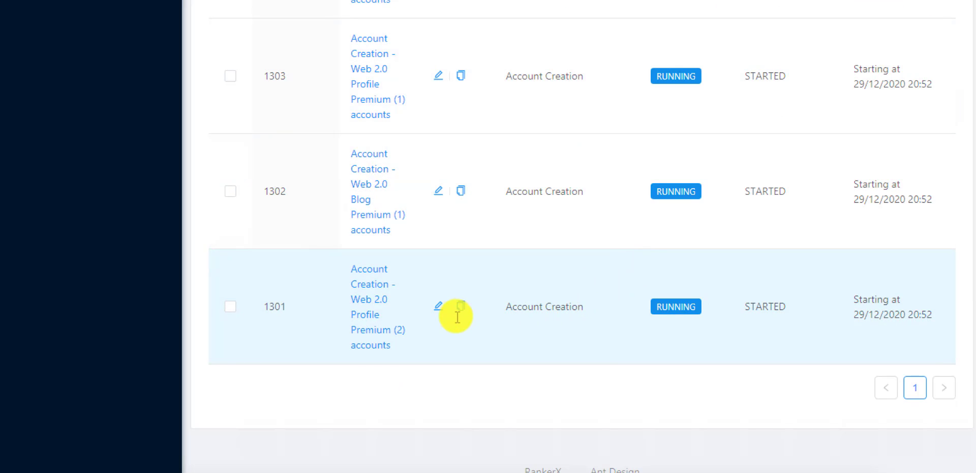
- Open the Account Creation - Web 2.0 Profile Premium (2) accounts project and filter its sites by status to RUNNING only
click(367, 303)
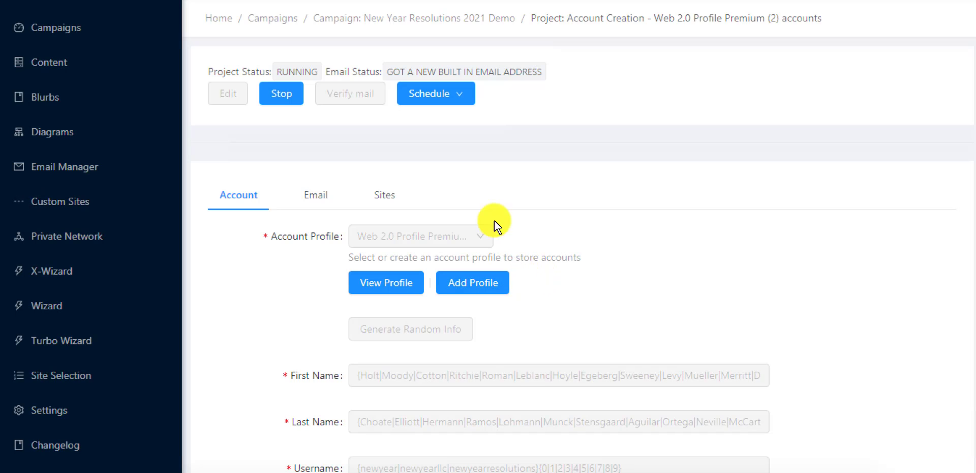
click(386, 187)
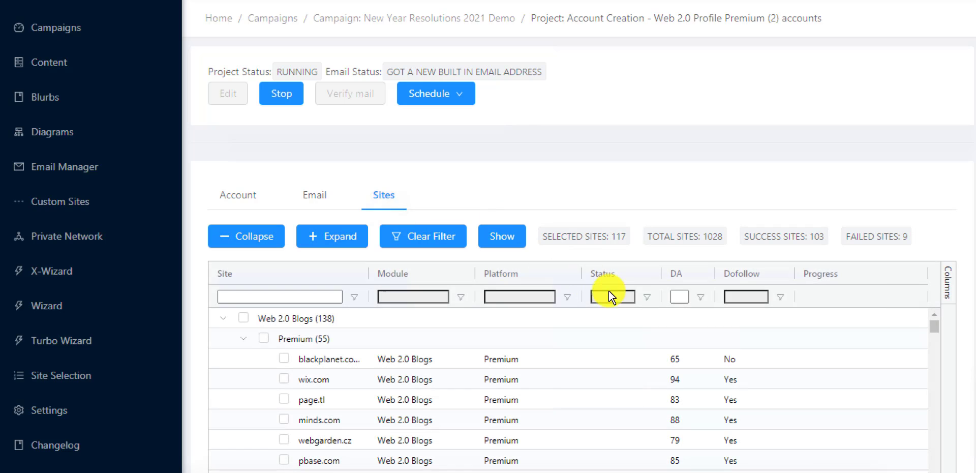
click(645, 297)
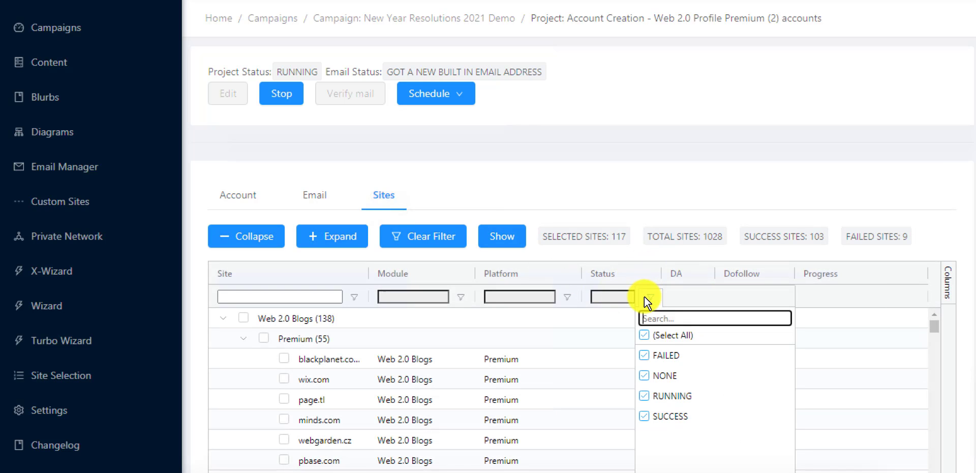
click(649, 396)
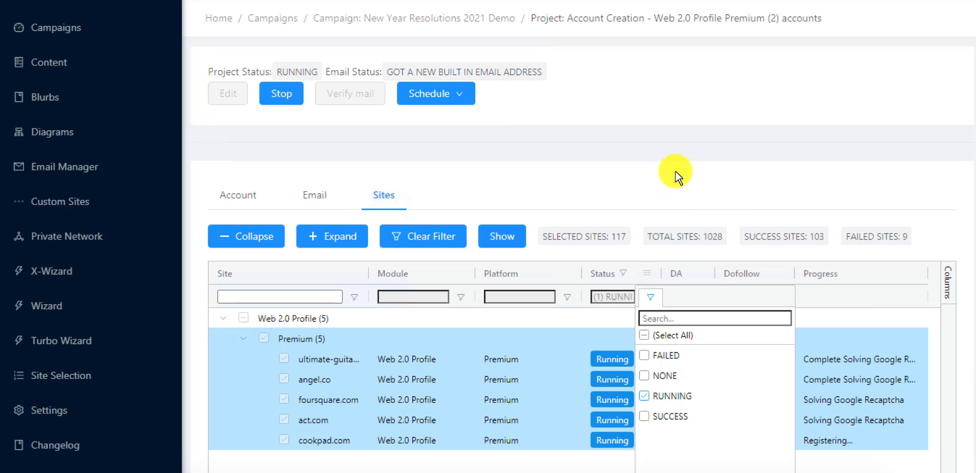
click(906, 248)
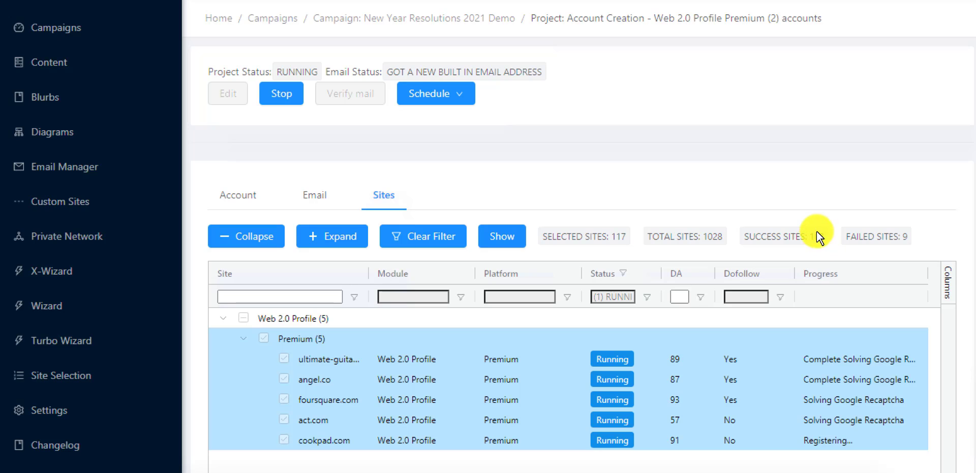
- Switch to XEvil to check captcha recognition and the ReCaptcha-2 monitor, and return to the project's running sites
scroll(795, 219, down, 3)
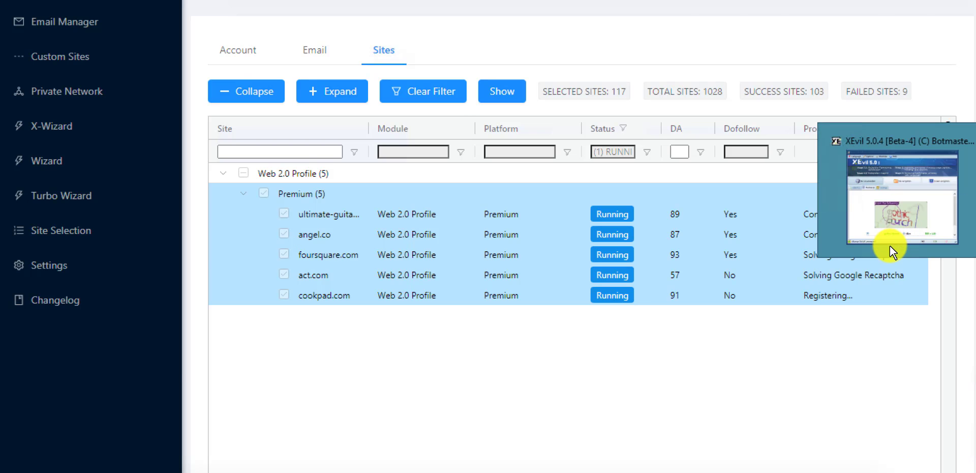
click(889, 245)
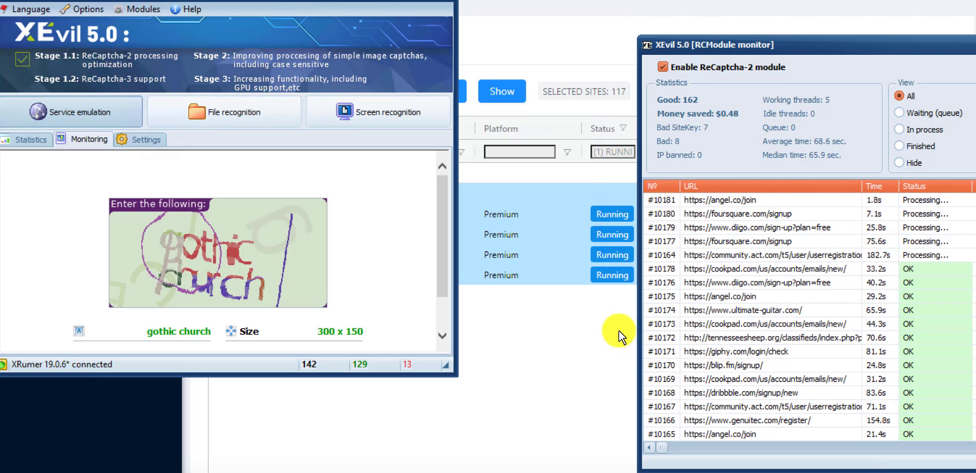
click(558, 349)
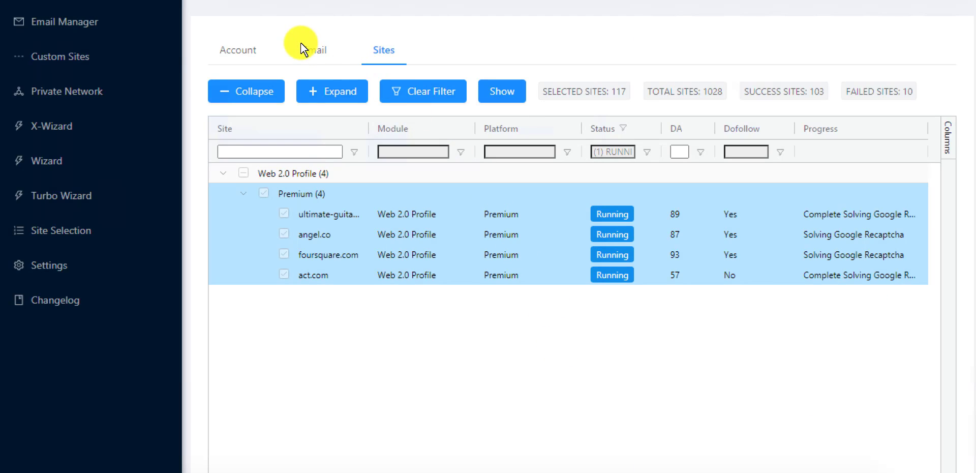
- Check the verification email settings of the Web 2.0 Profile Premium (2) account project and return to its sites list
click(333, 65)
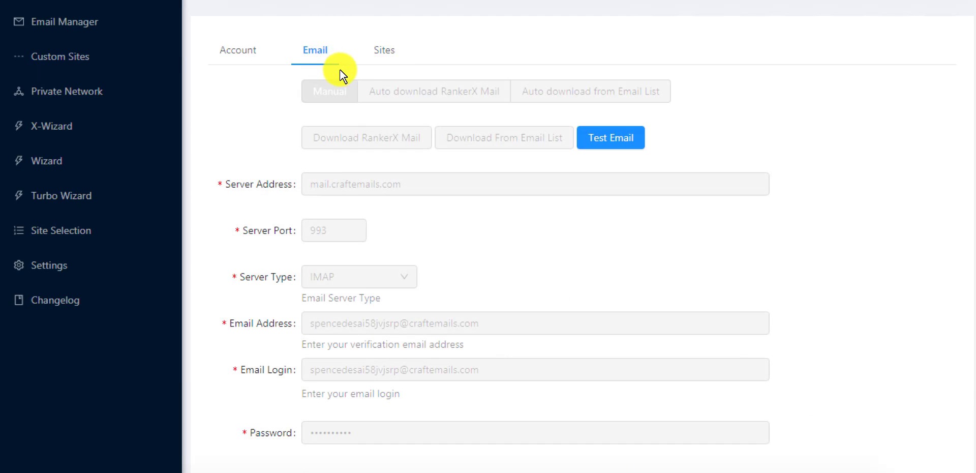
click(380, 56)
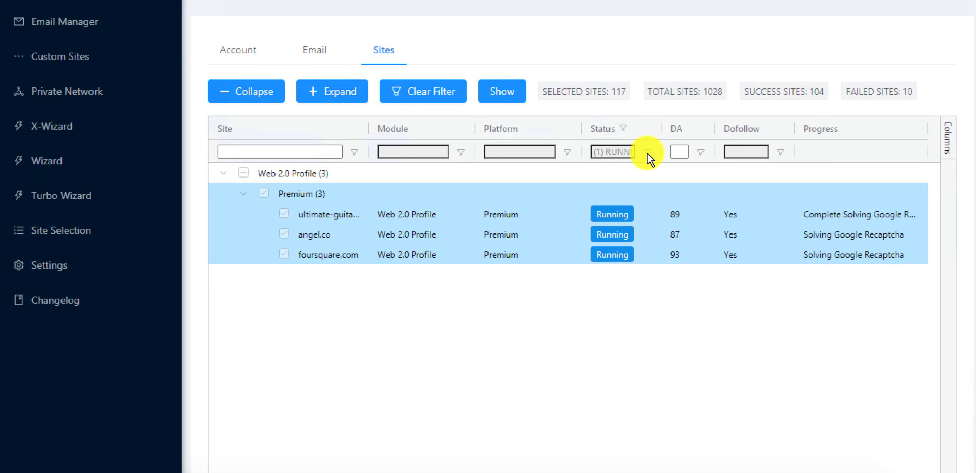
scroll(359, 68, up, 3)
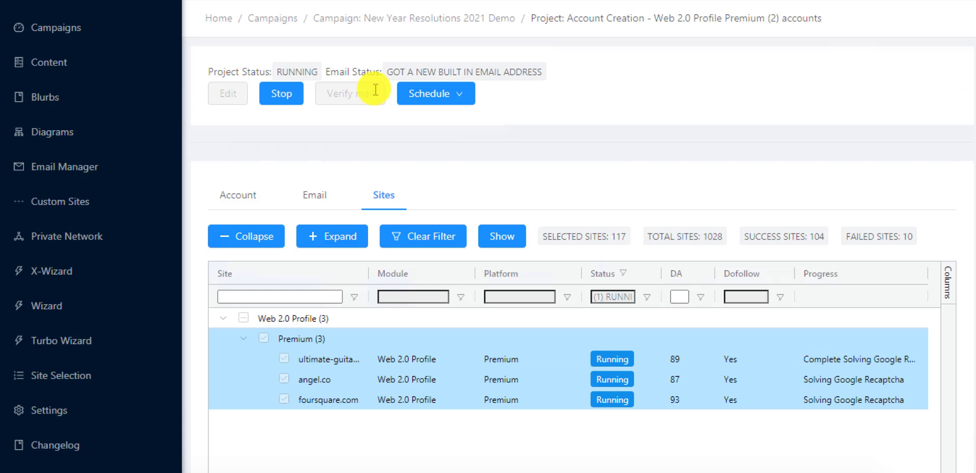
- Go back to the New Year Resolutions 2021 Demo campaign and recheck the statuses of its scheduled tier and Account Creation projects
click(365, 20)
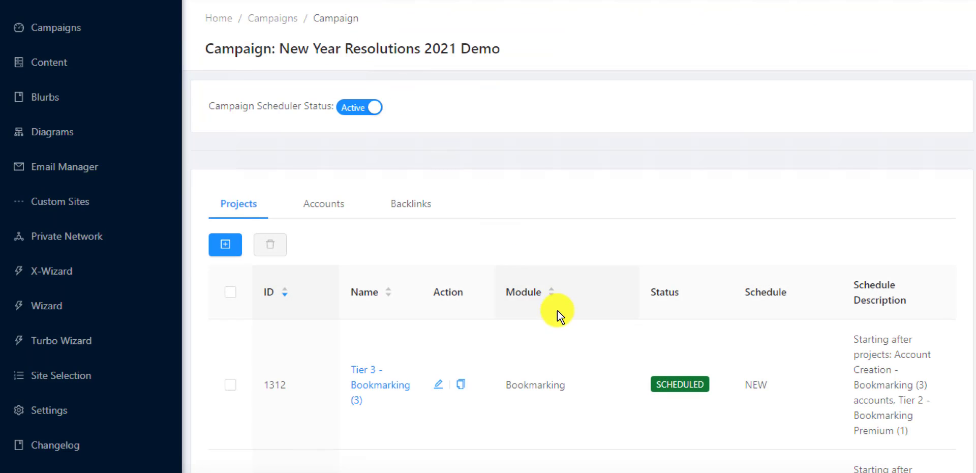
scroll(562, 315, down, 5)
scroll(565, 318, down, 4)
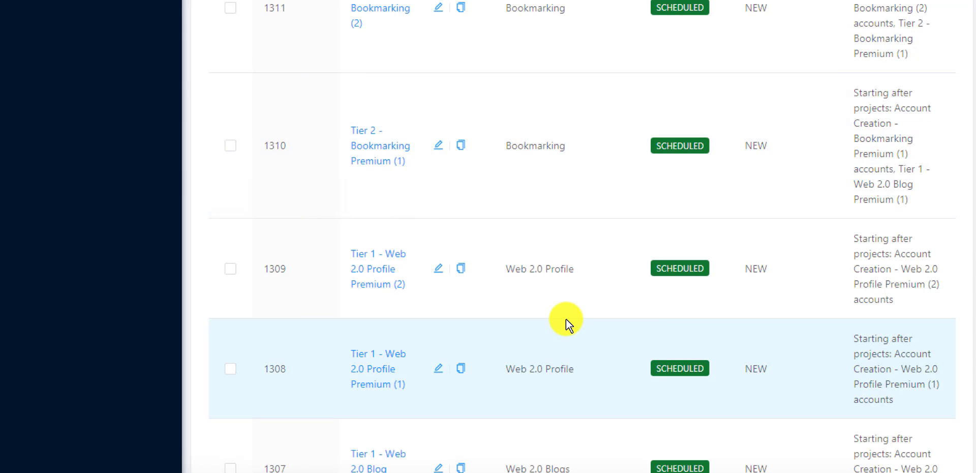
scroll(566, 318, down, 4)
scroll(566, 318, down, 10)
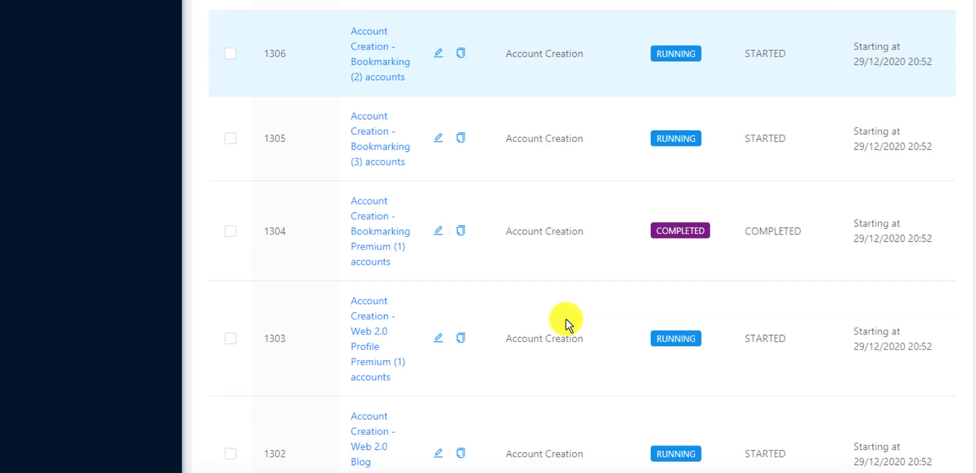
scroll(565, 318, up, 6)
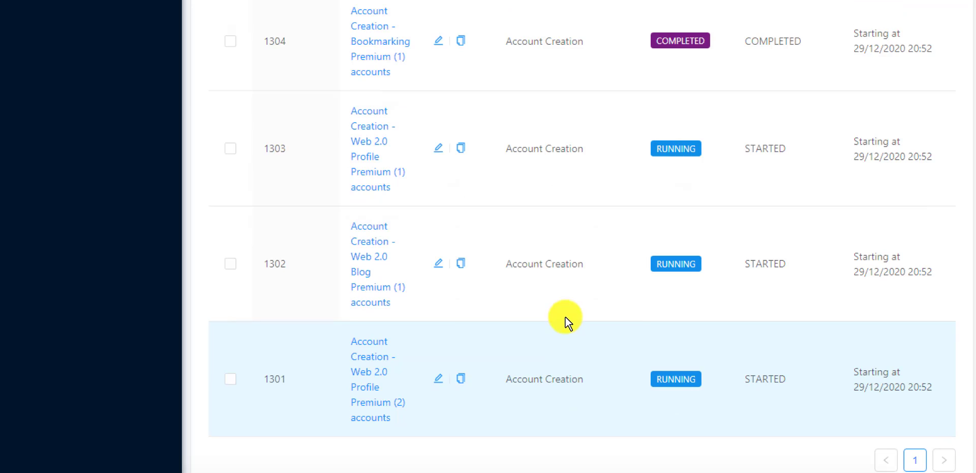